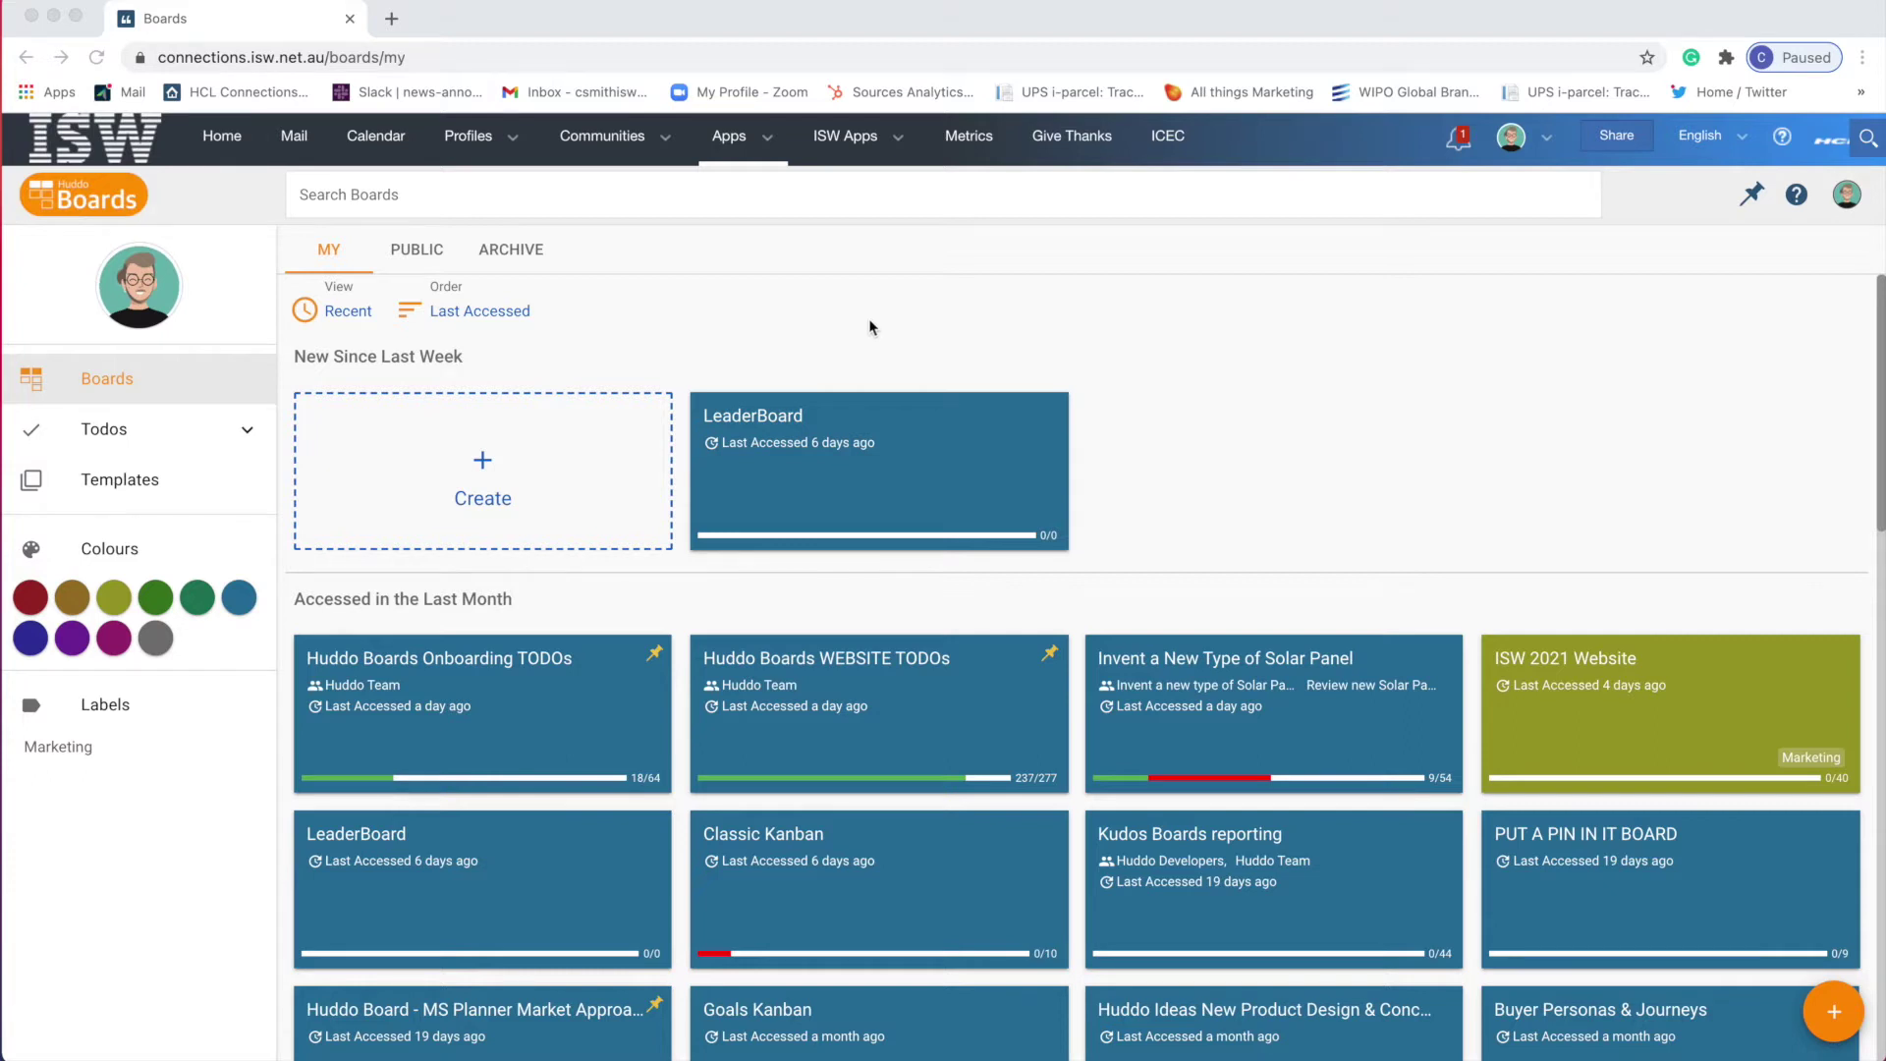
Step: Create a board named 'New Board' from the Classic Todo, Doing, Done template
click(1111, 365)
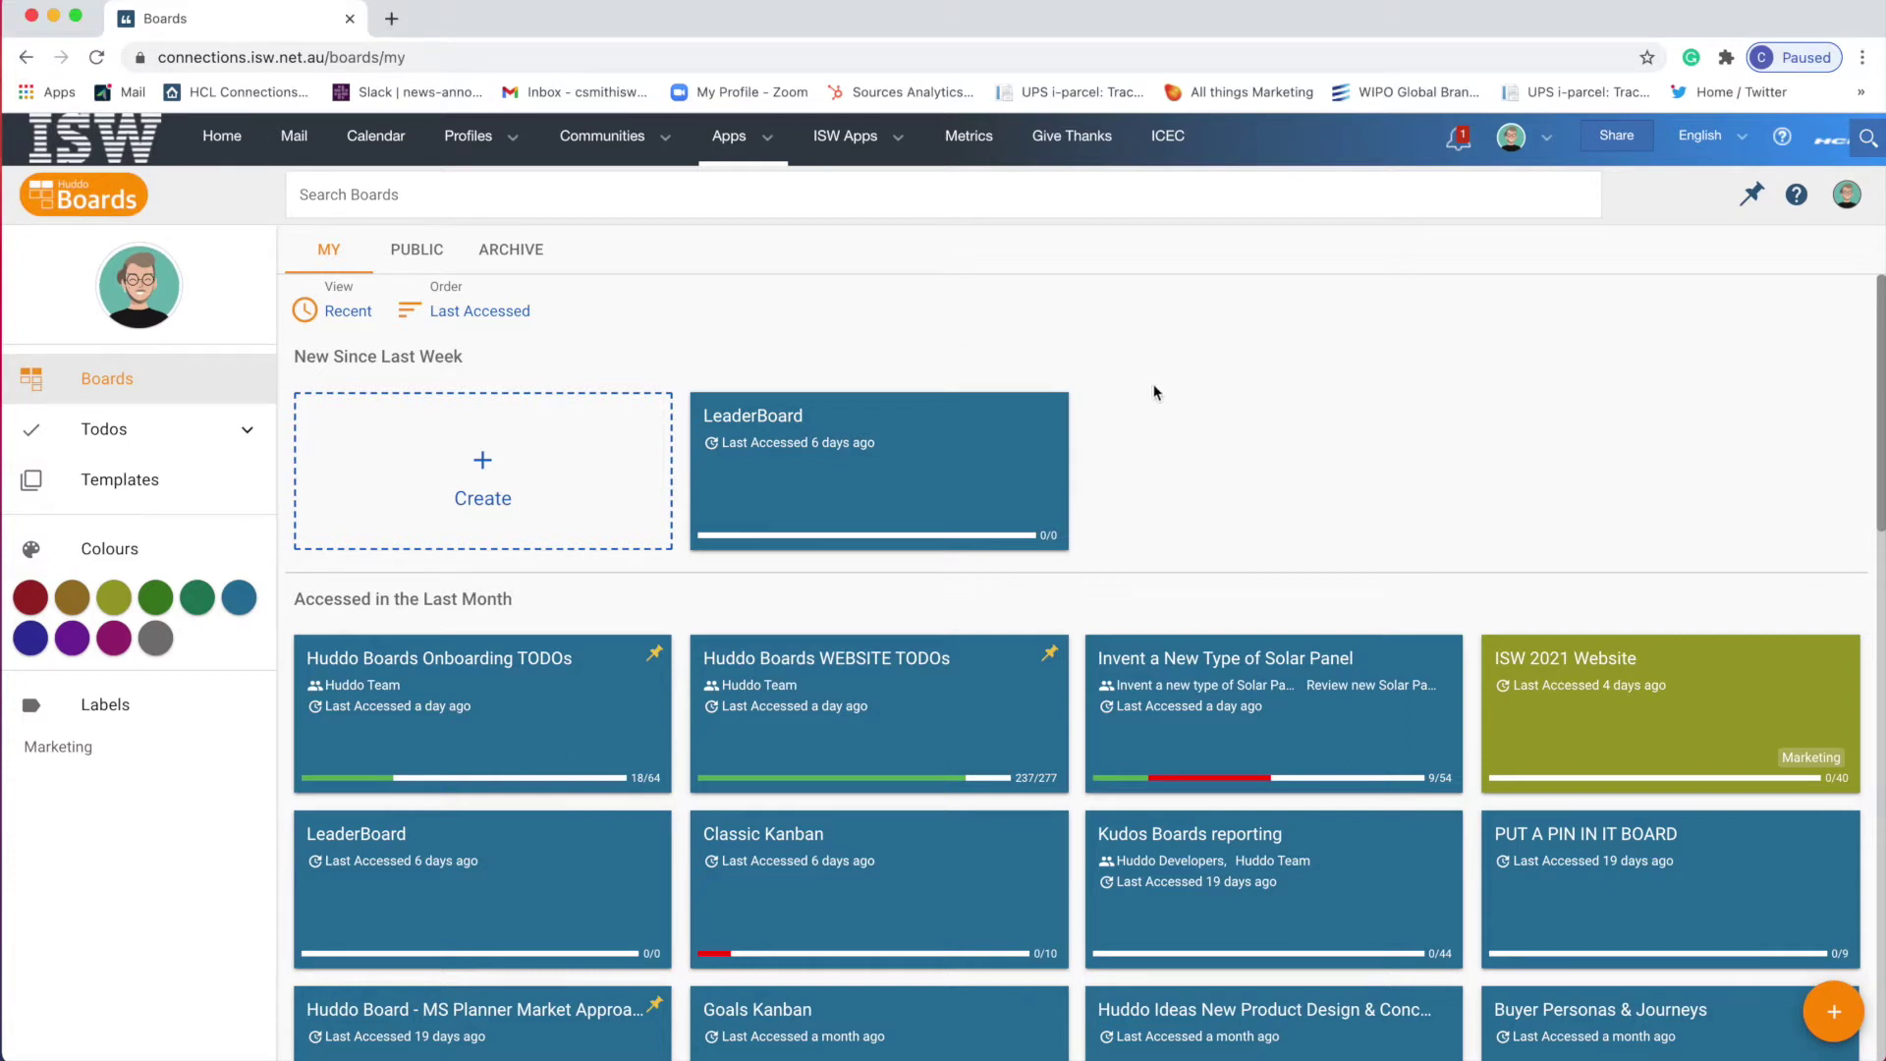
scroll(1157, 395, down, 2)
scroll(1157, 395, down, 14)
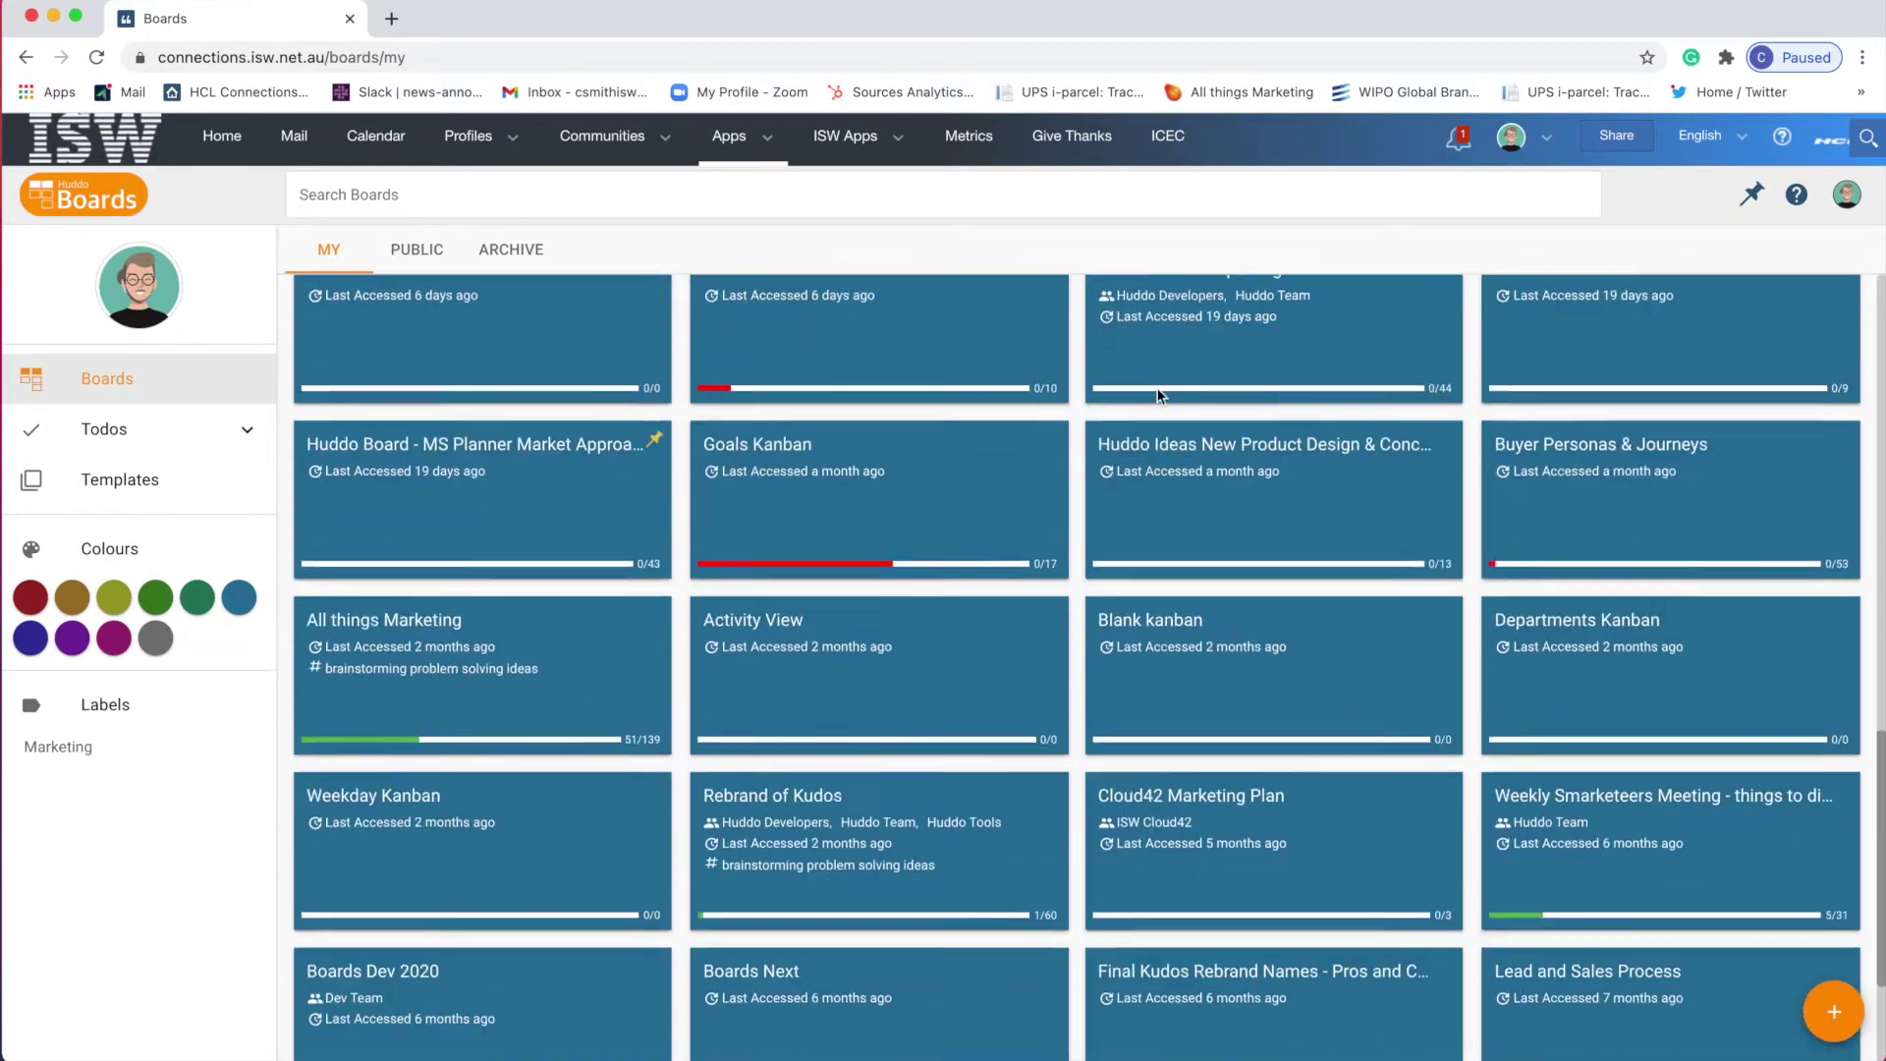
scroll(1186, 492, up, 10)
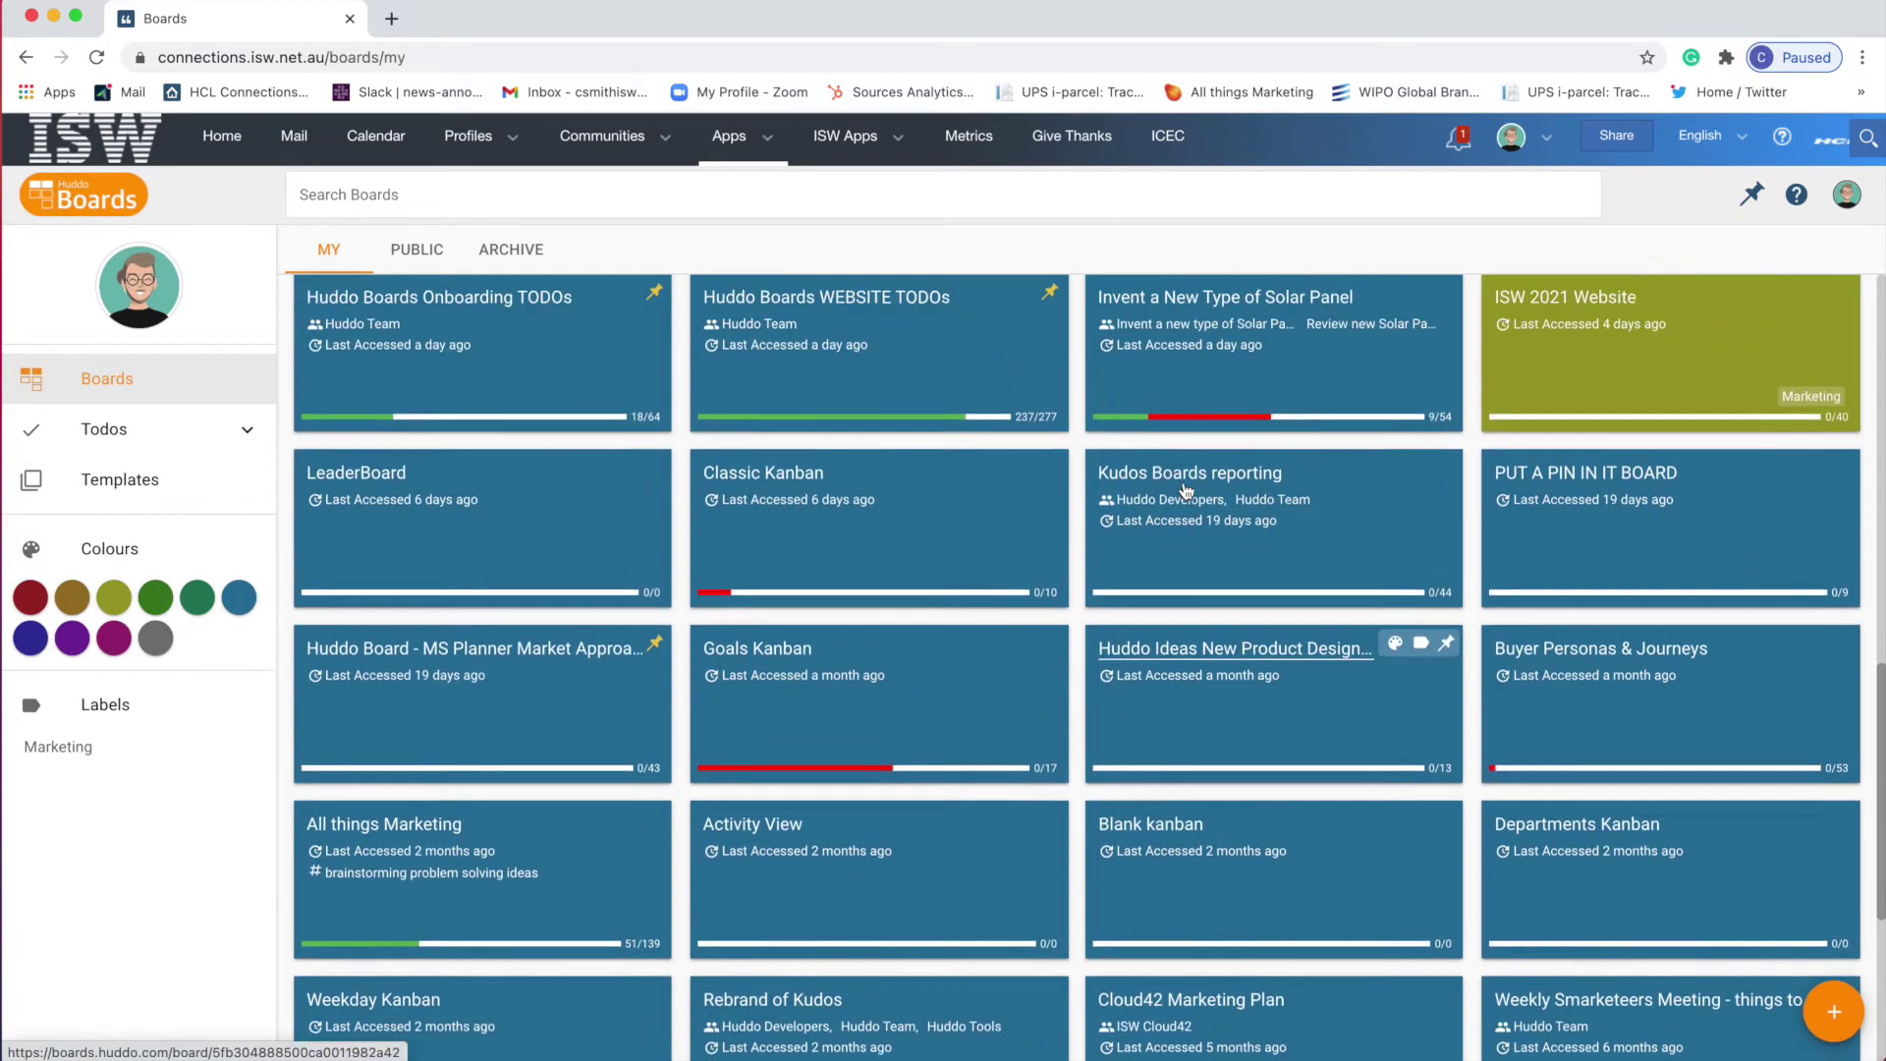
scroll(1186, 492, up, 6)
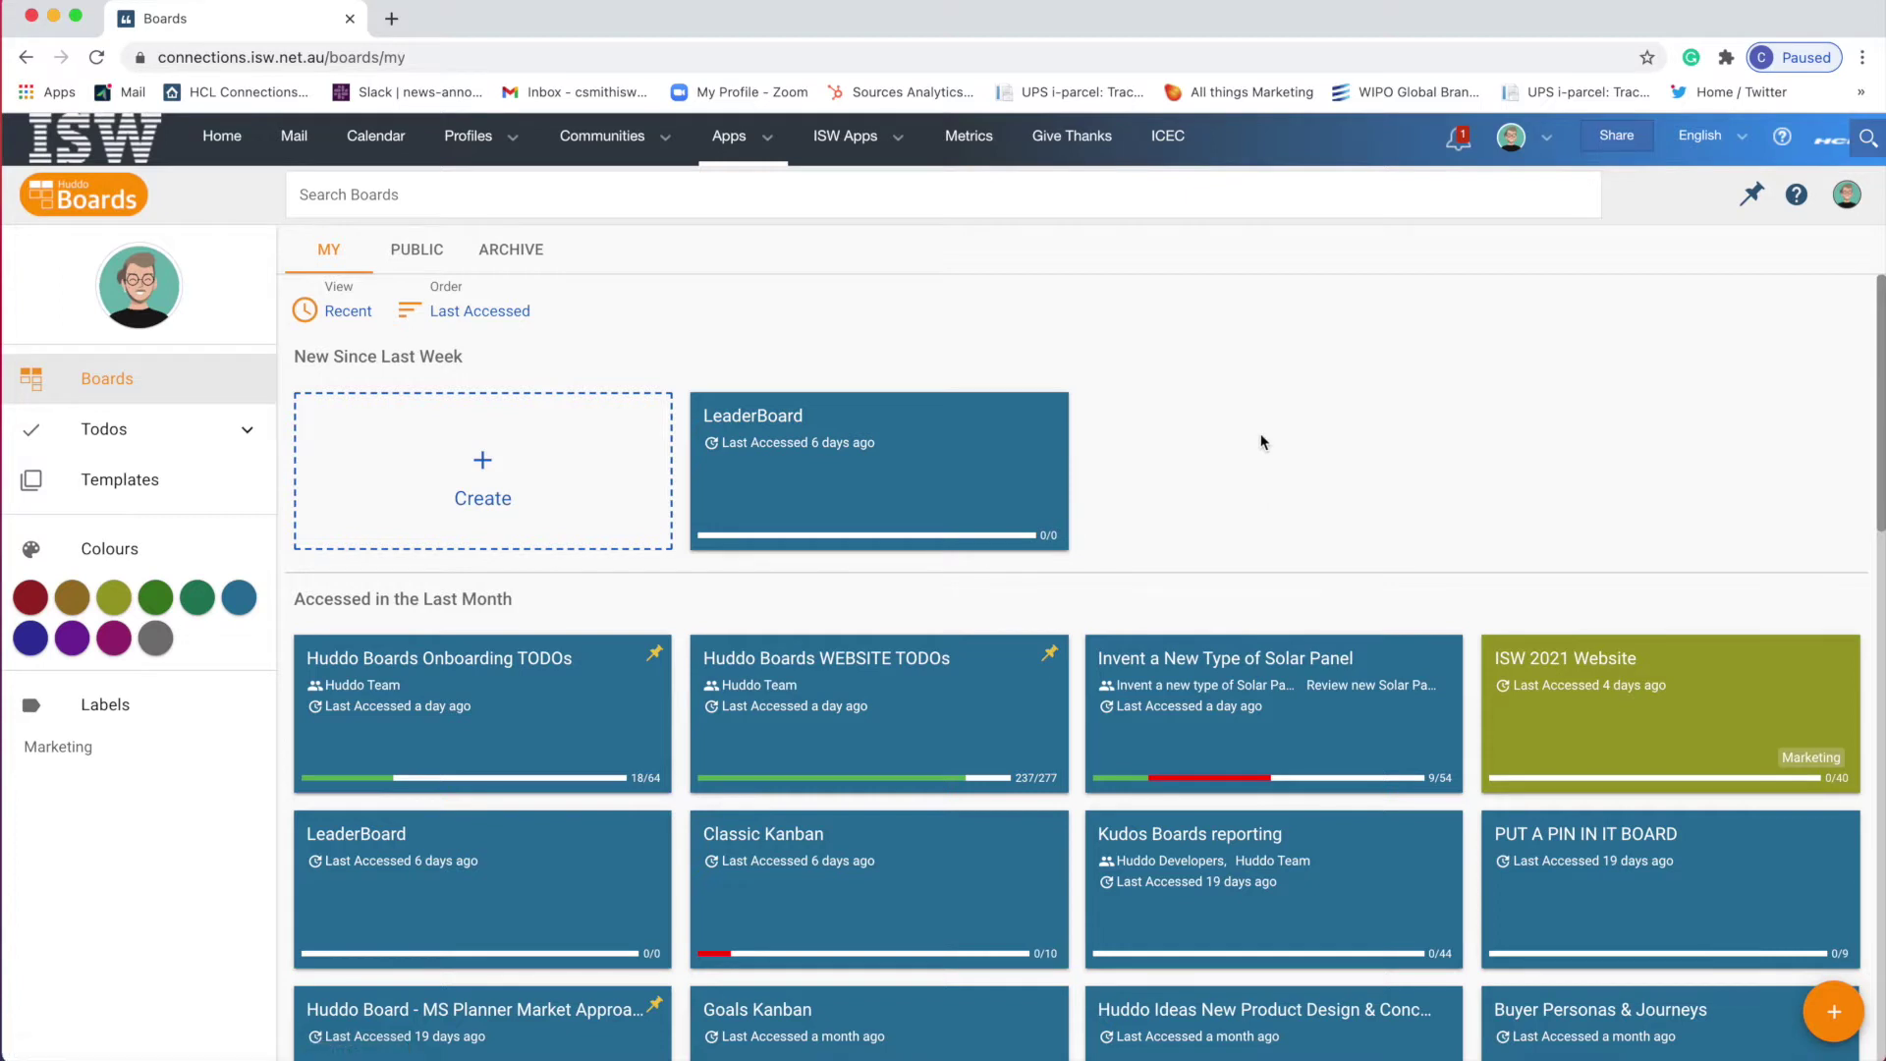
click(486, 471)
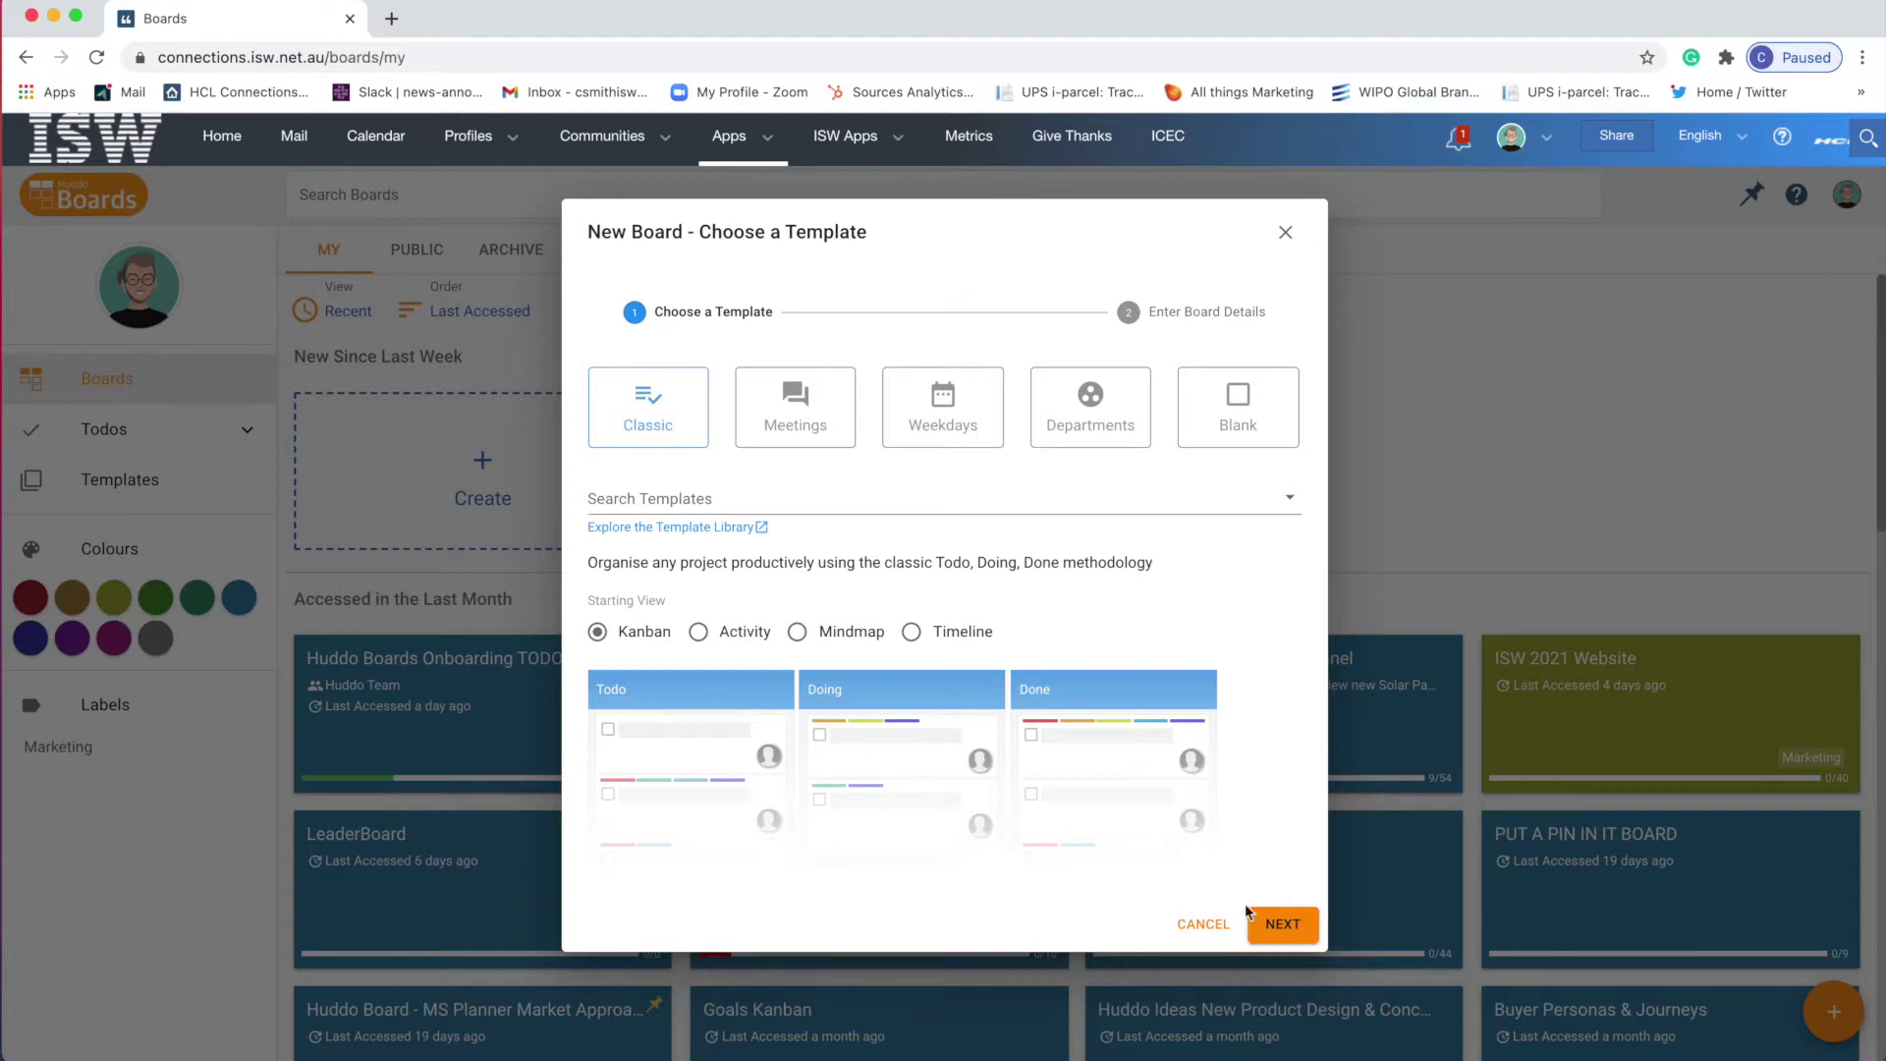
click(1280, 929)
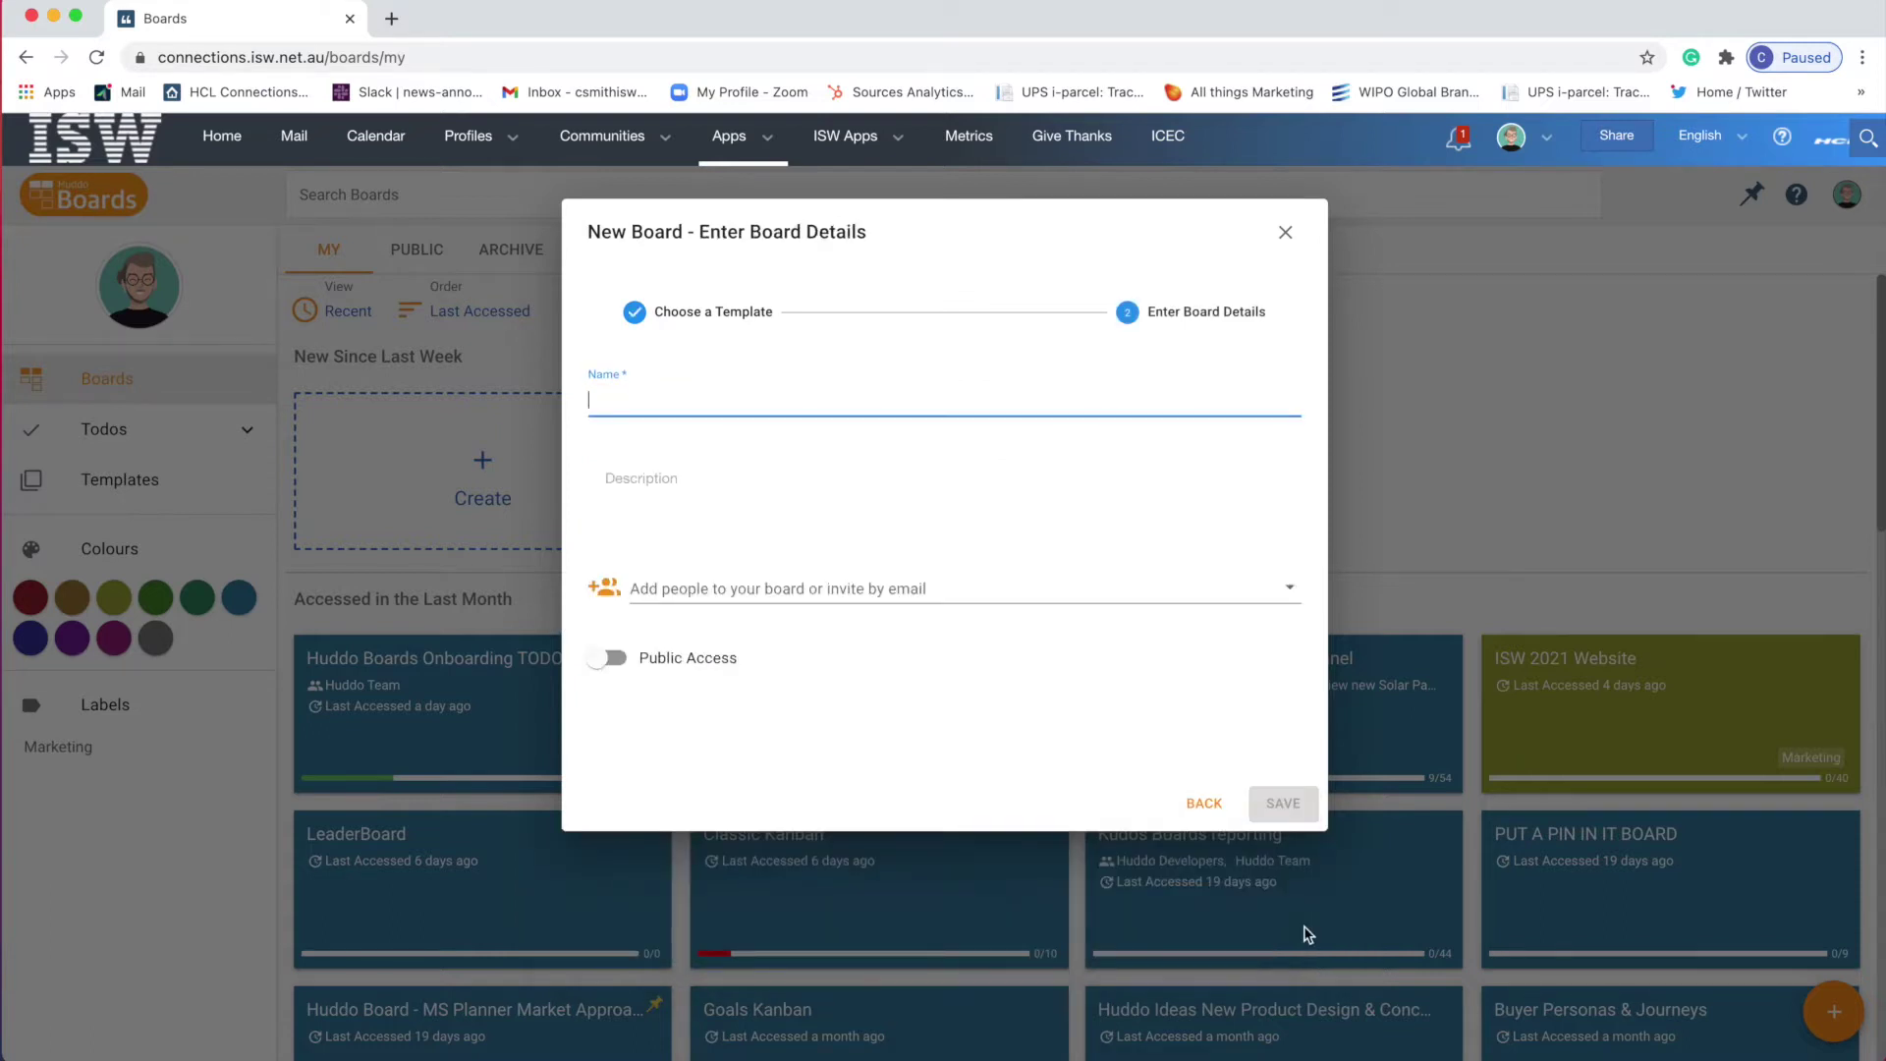
text(New Board)
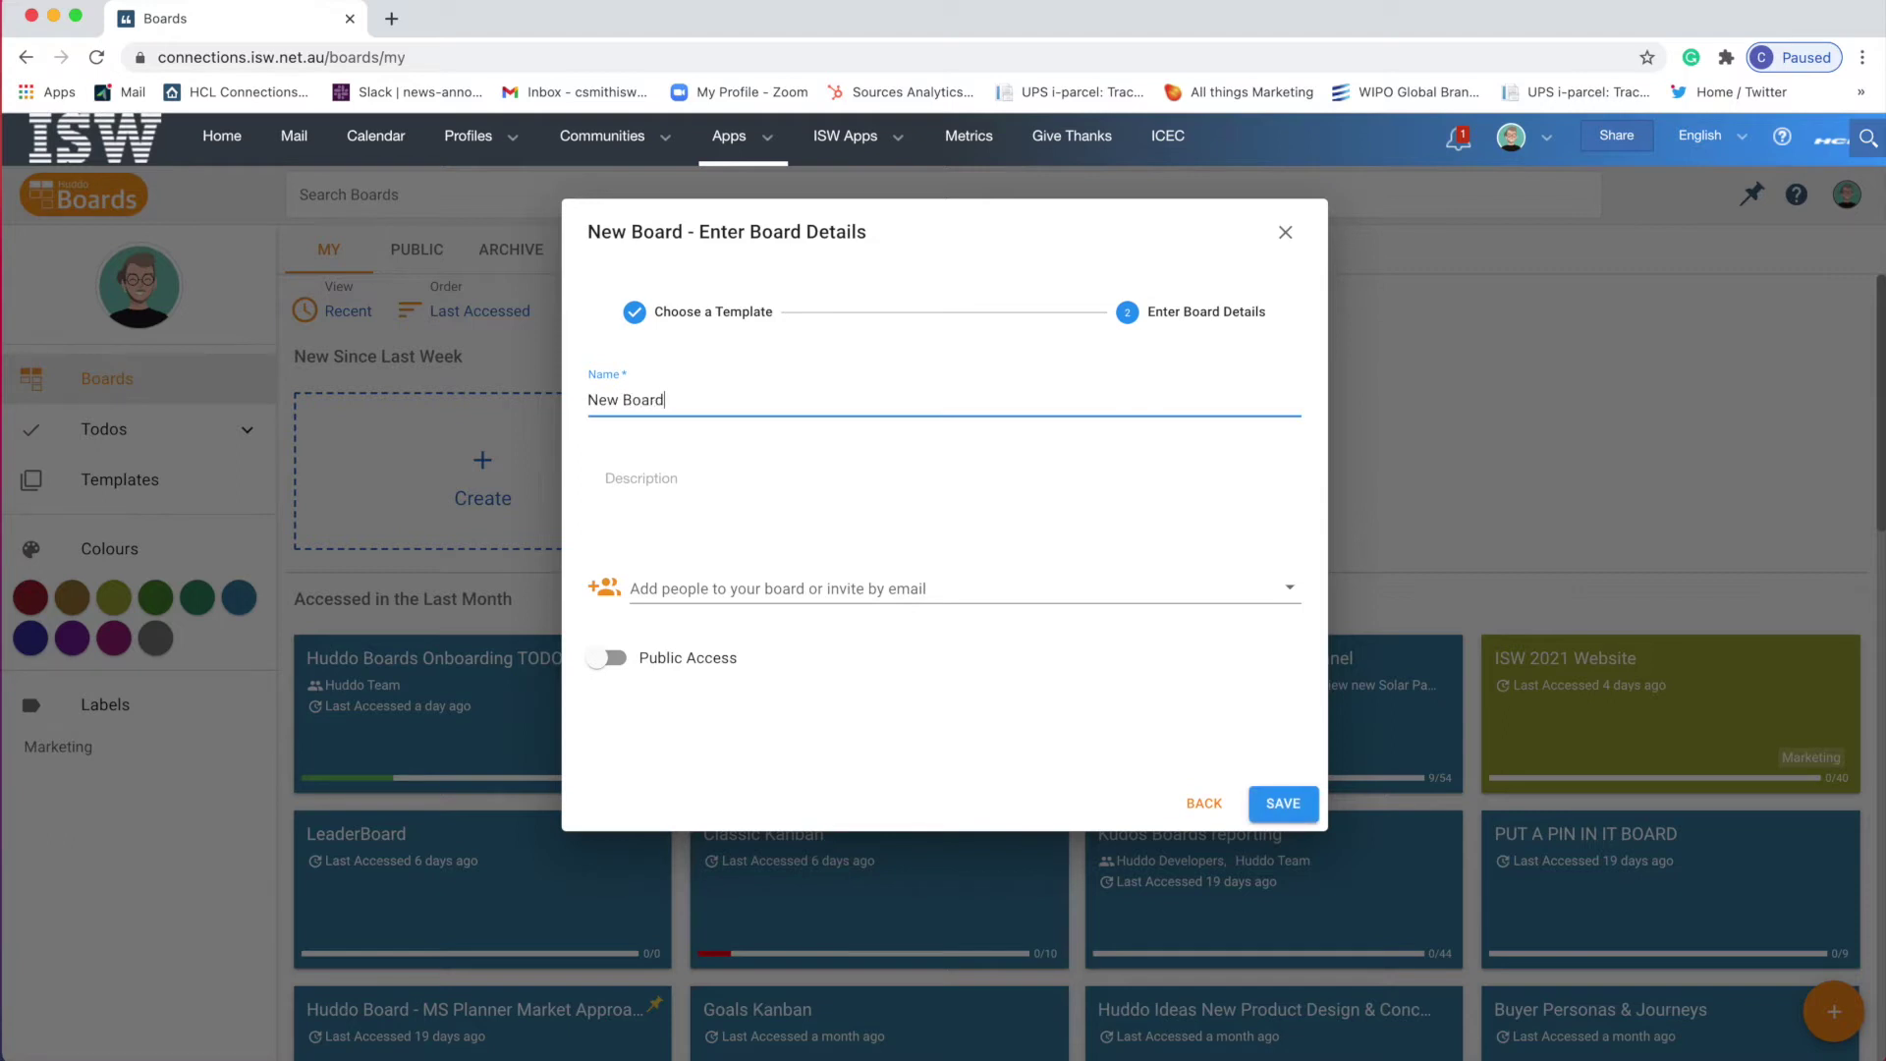
click(1283, 804)
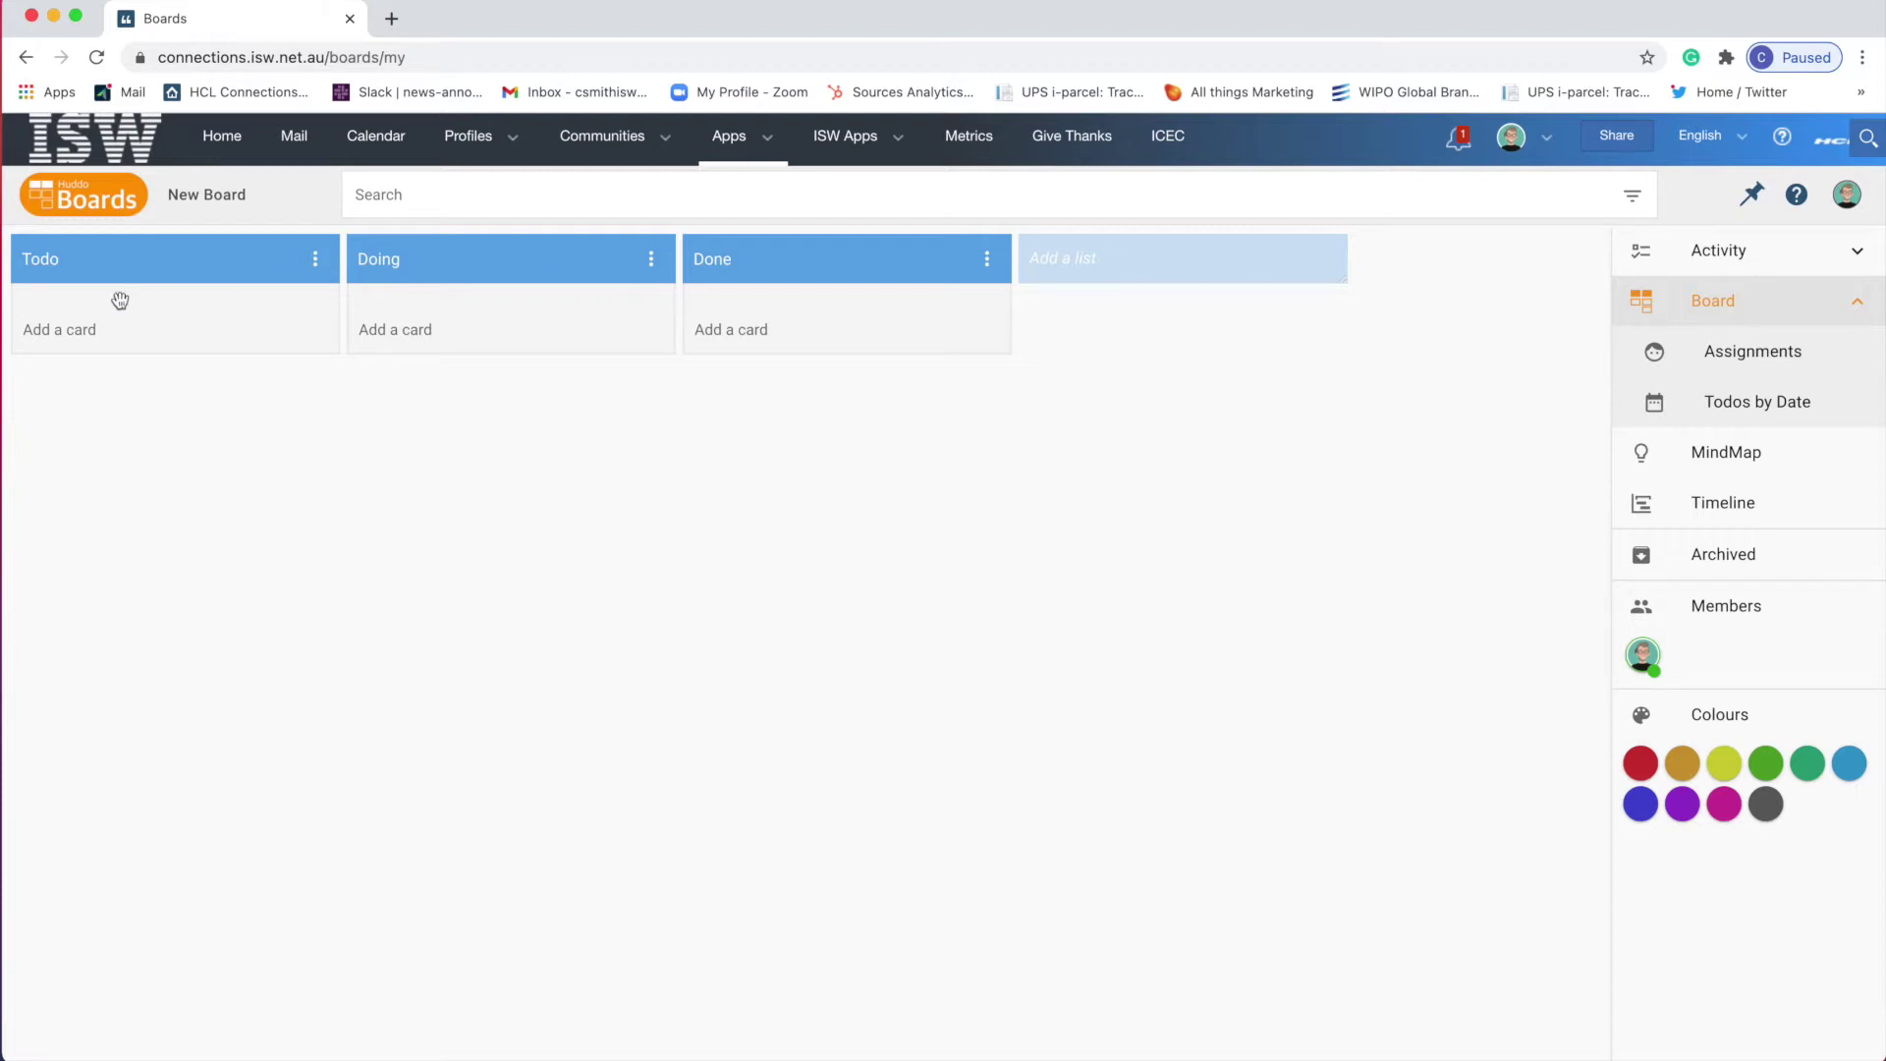
Step: Add Todo cards Create Tasks, New Page, New Video and Send to Email
click(106, 326)
text(Ca)
key(BackSpace)
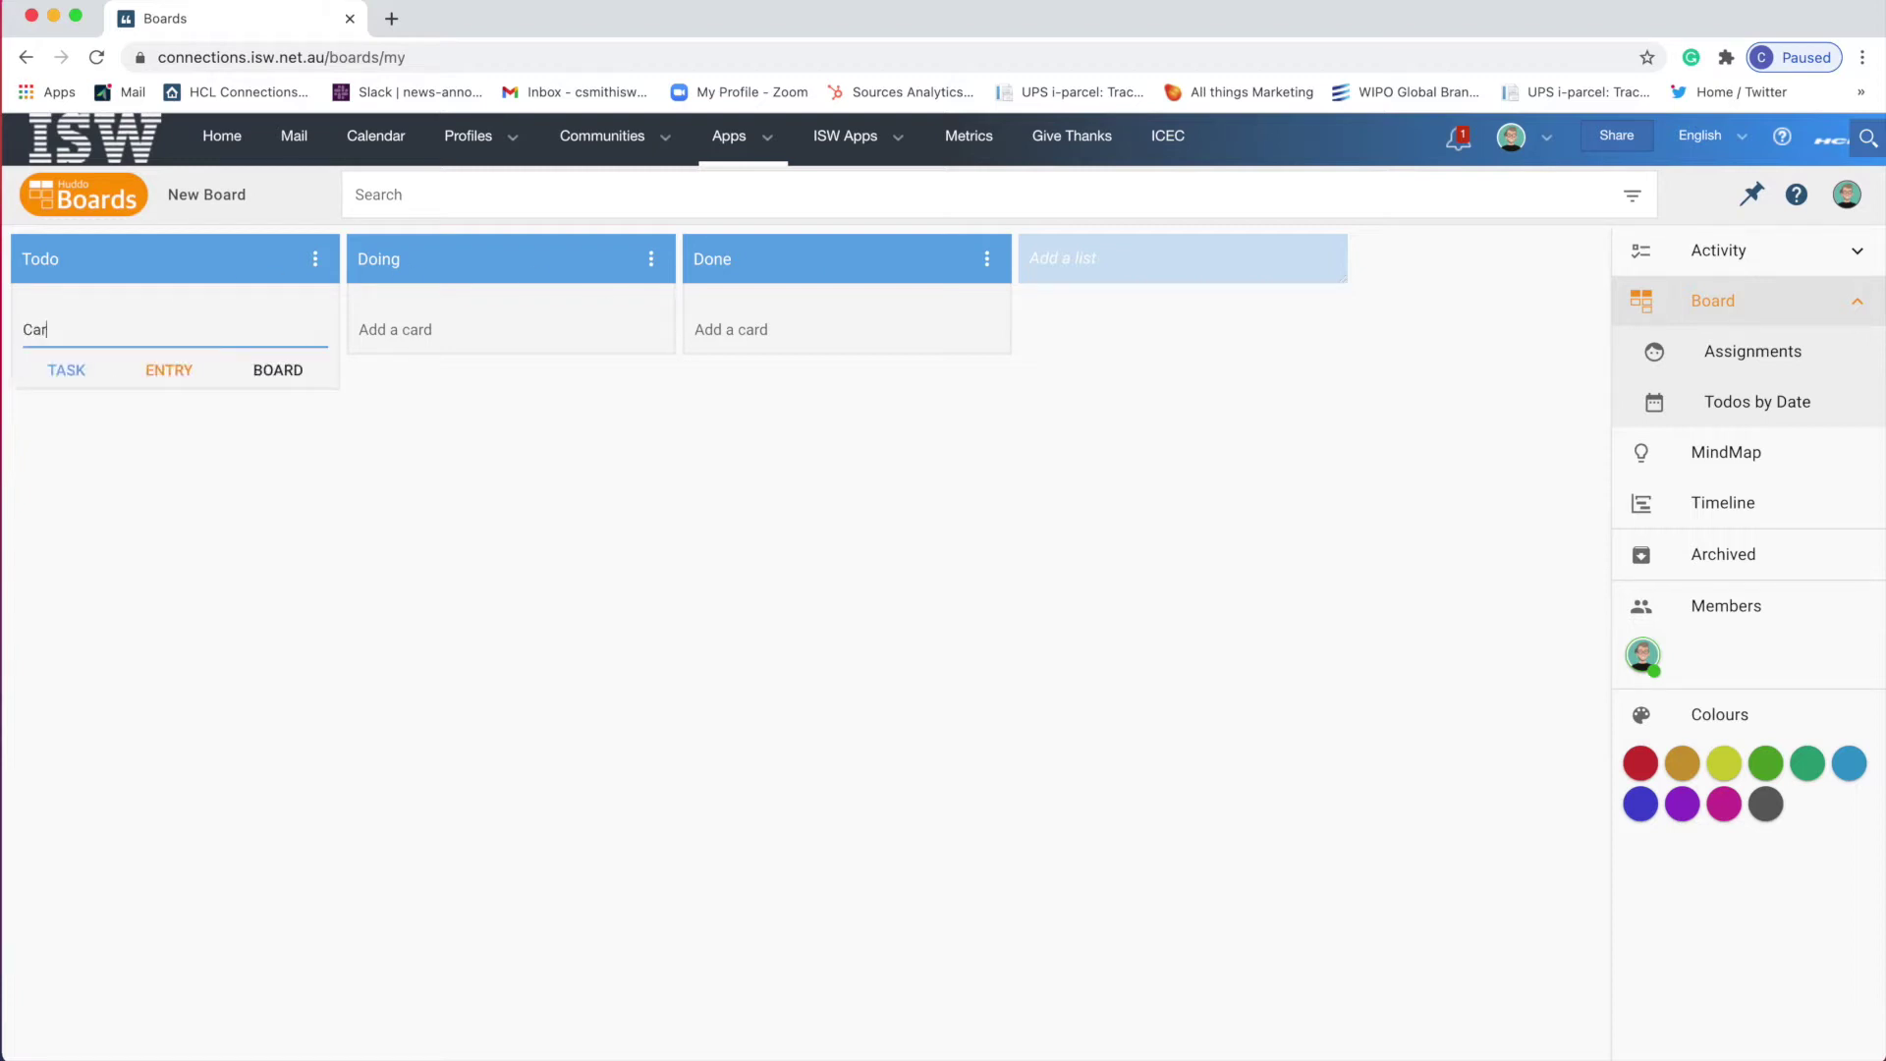
text(reate Tasks)
key(Return)
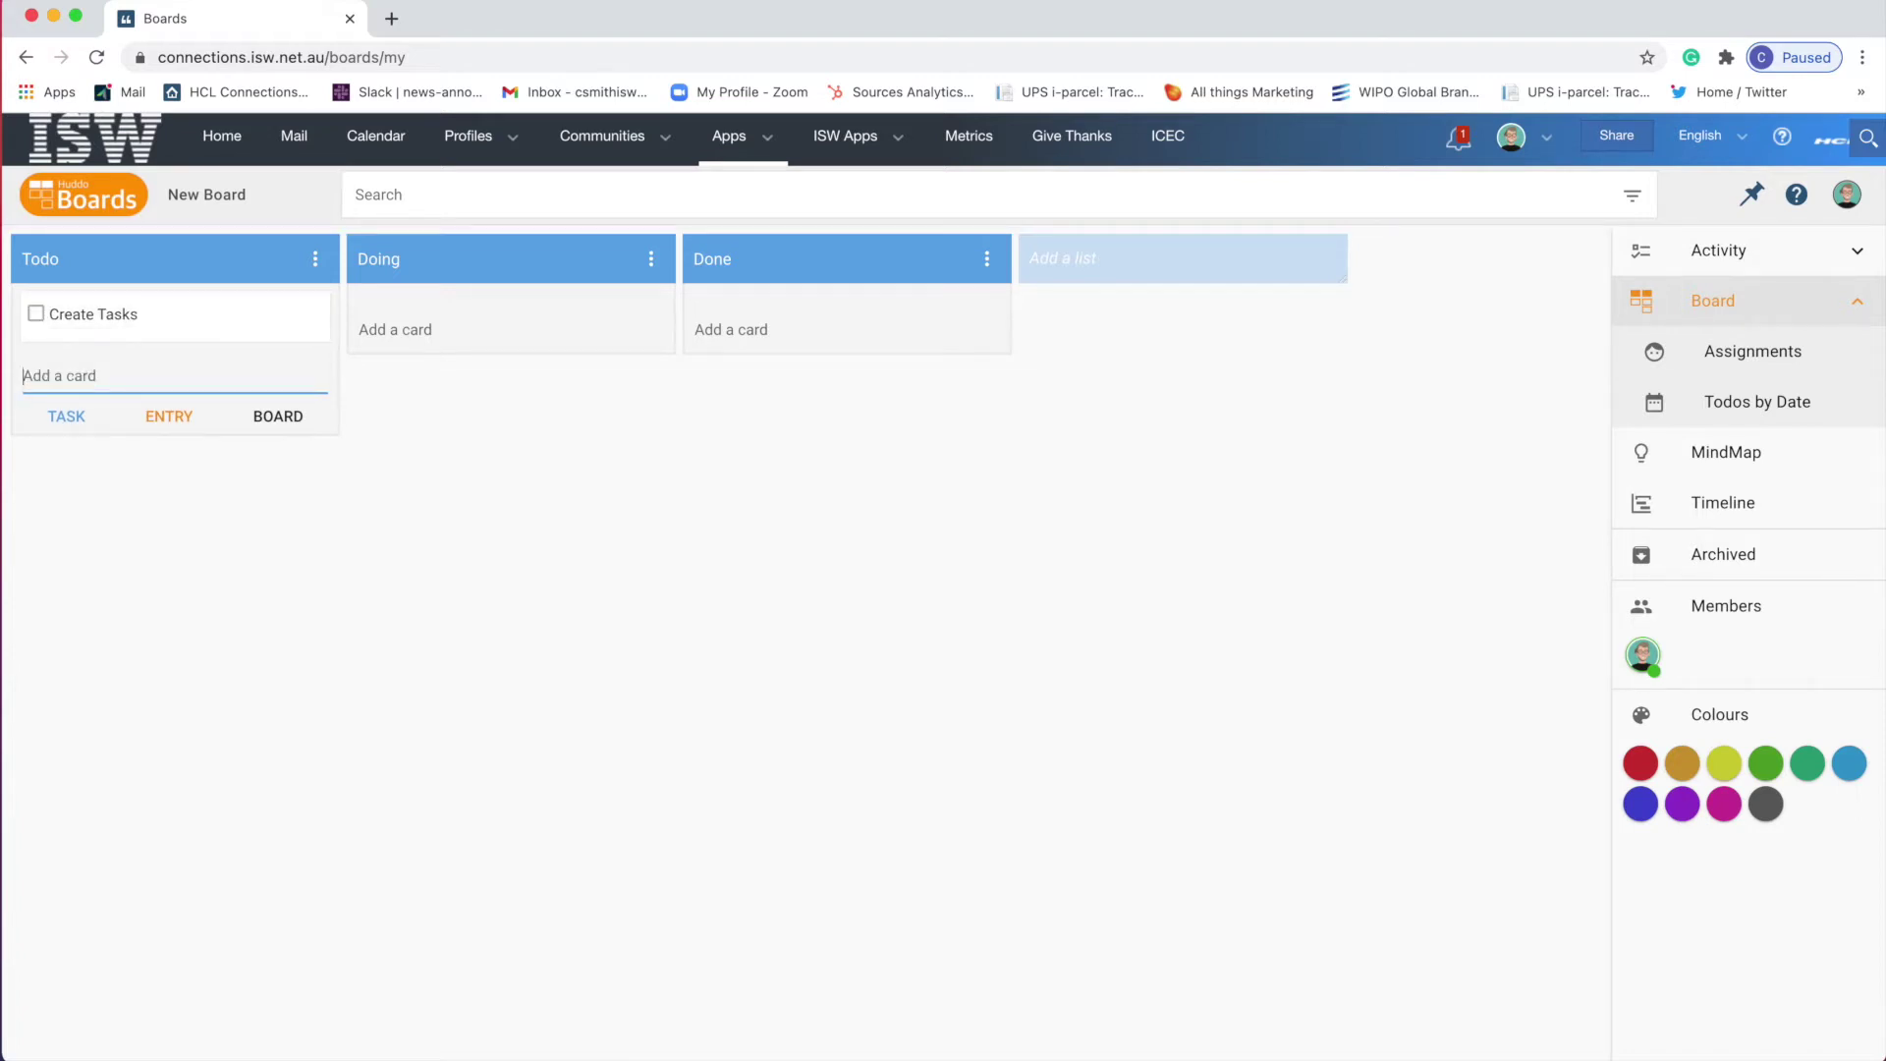
text(New Page)
key(Return)
text(New Video)
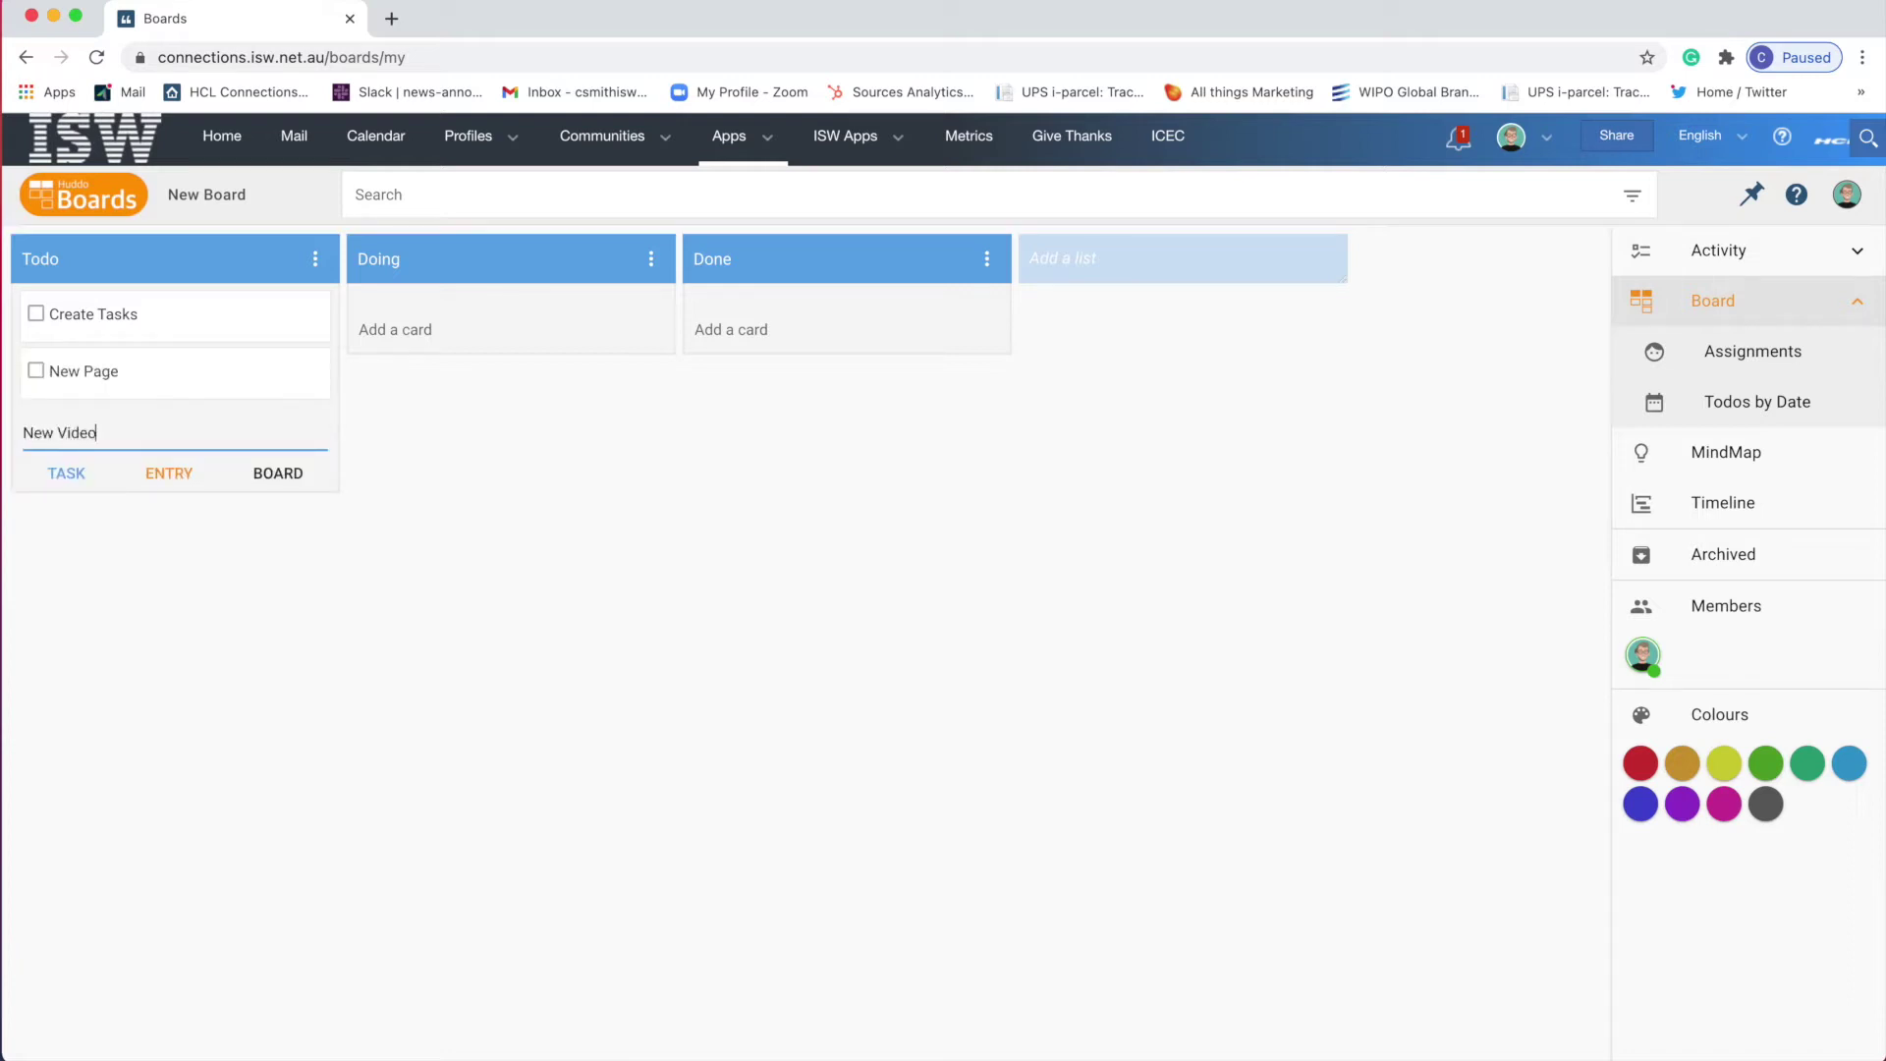
key(Return)
text(Send to Email)
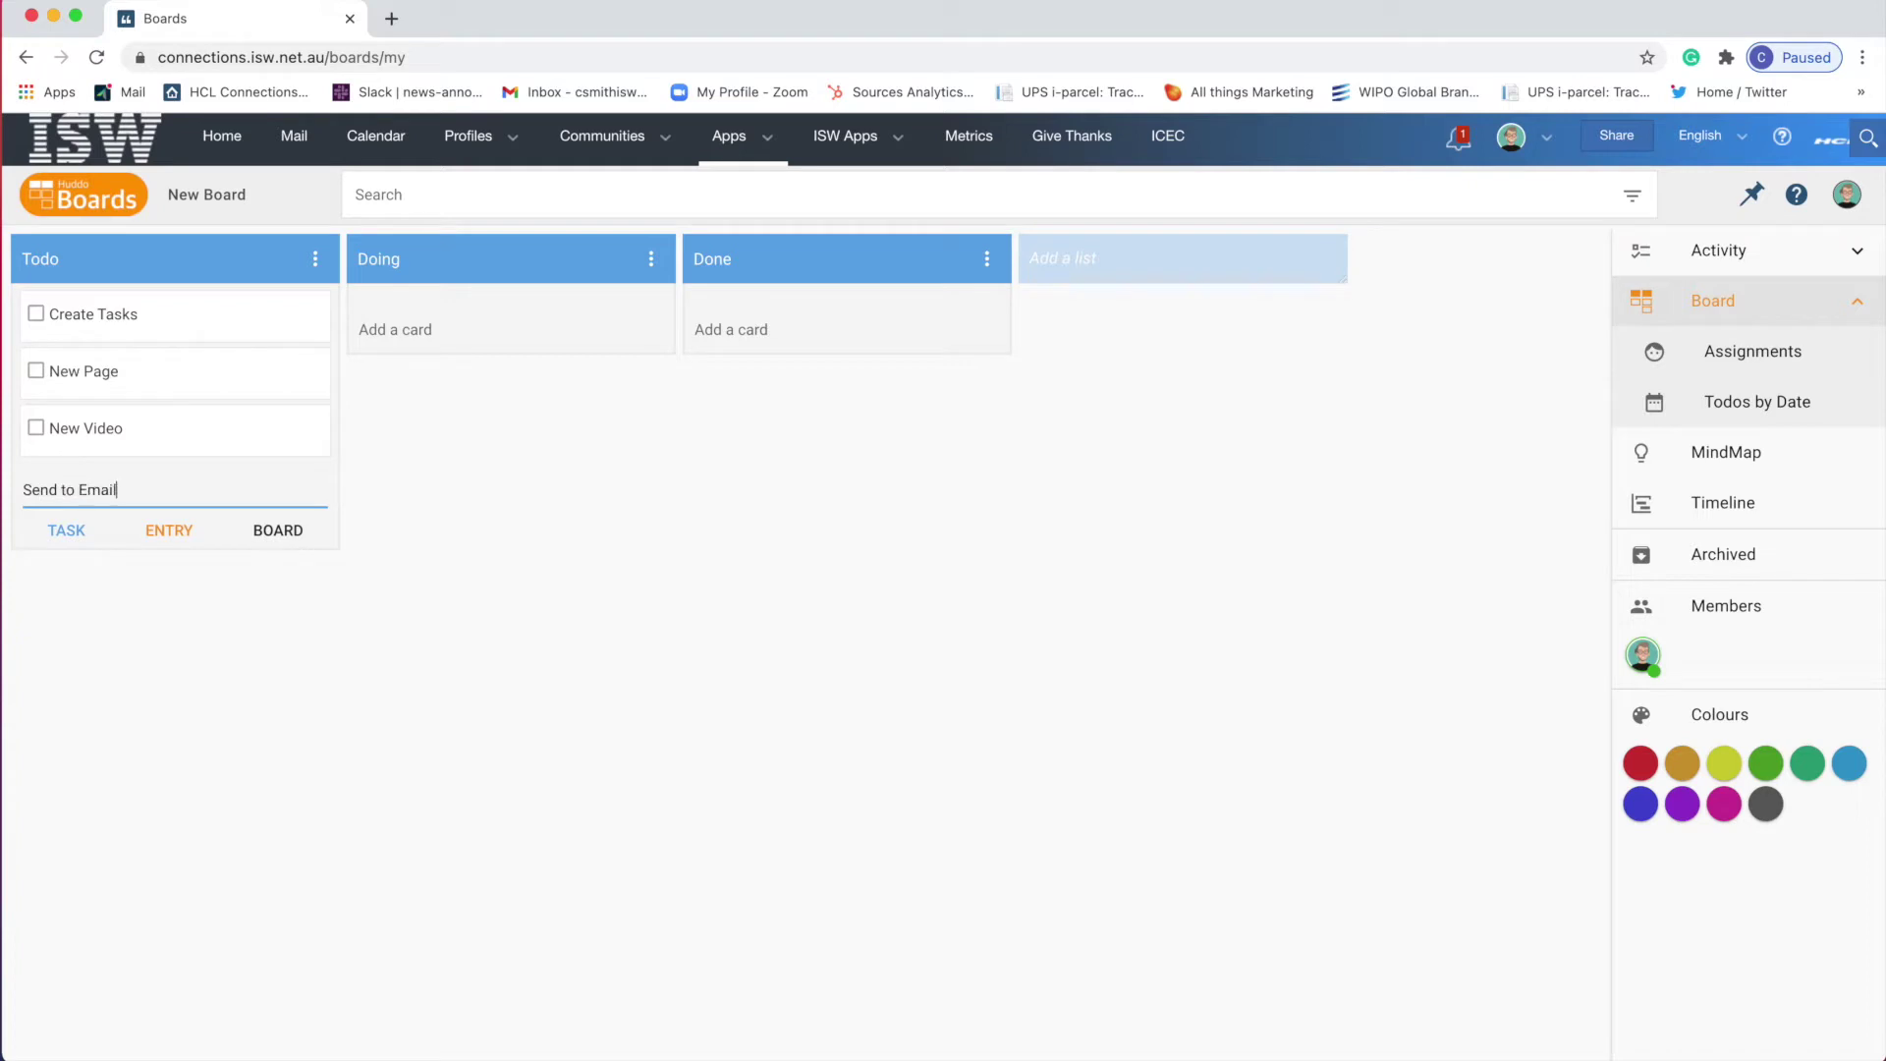
key(Return)
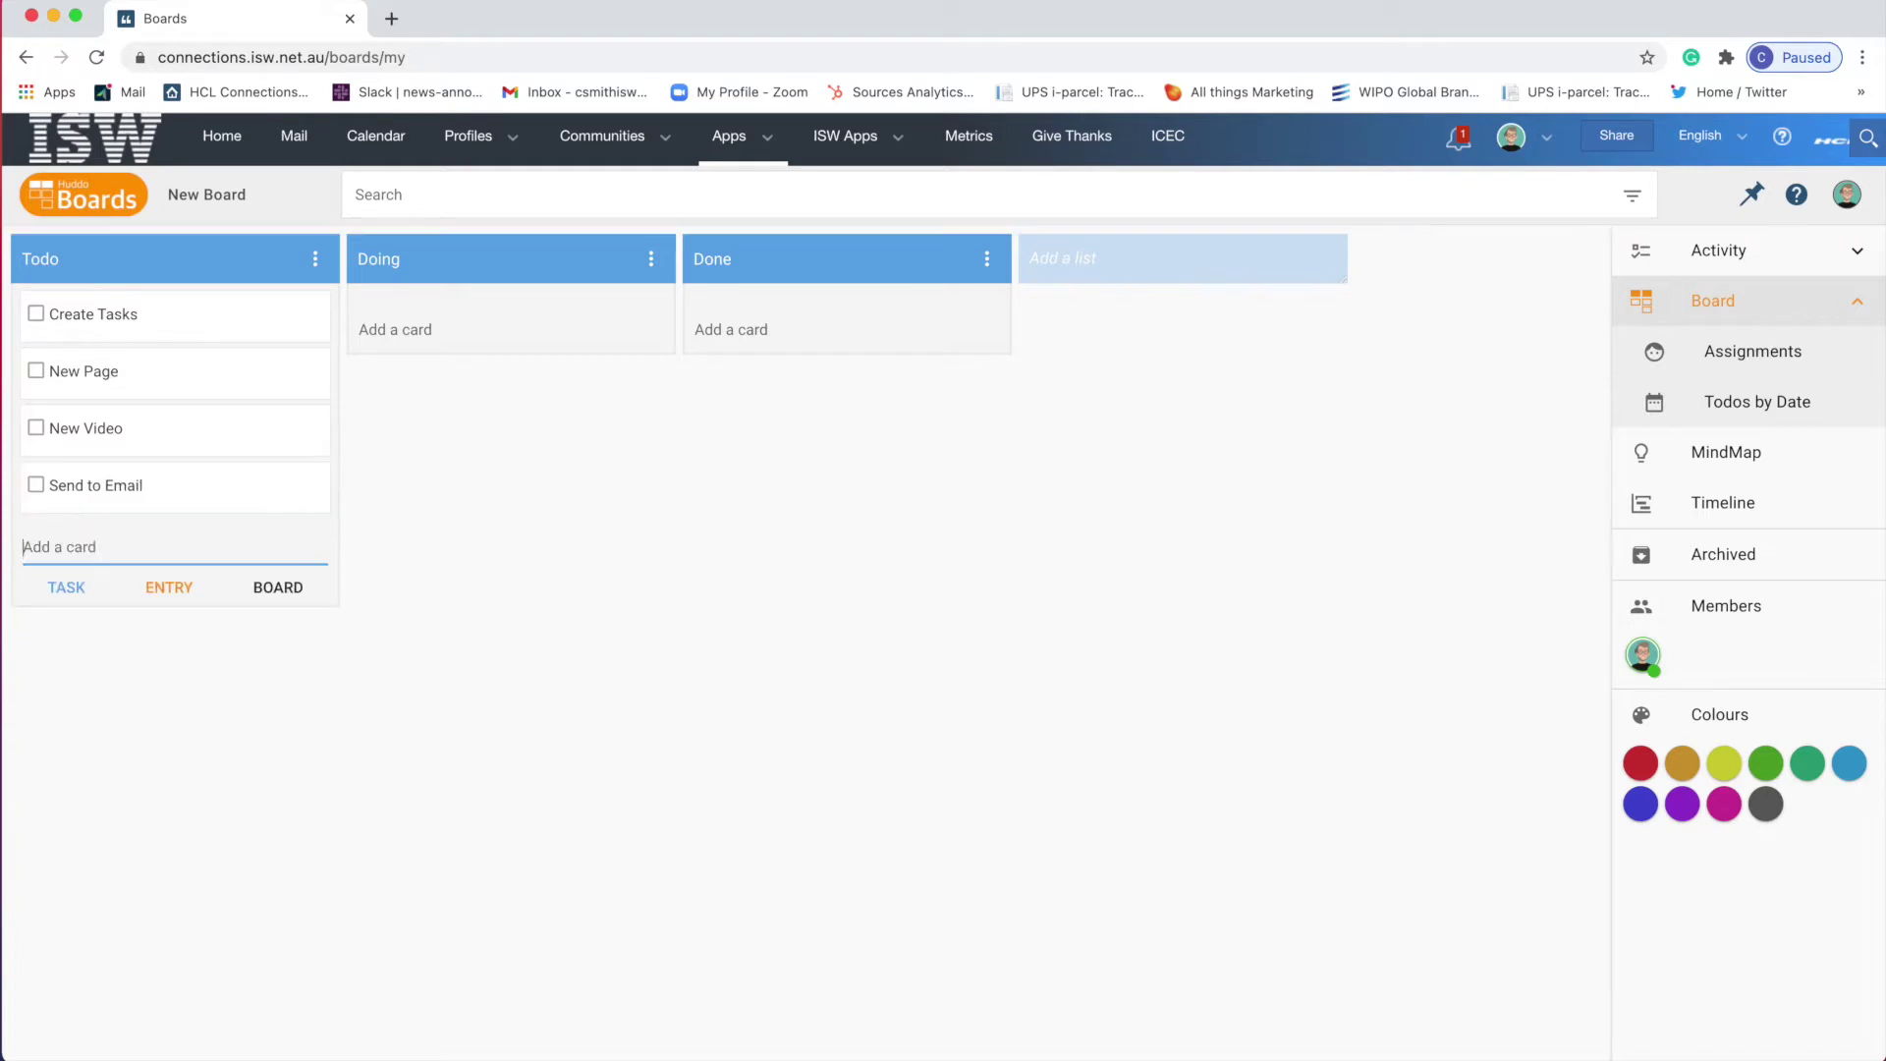
Step: Add Todo cards Sales Deck, Run Competition, Social Media Posts and Confirm Competition Winners
text(Sales Deck)
key(Return)
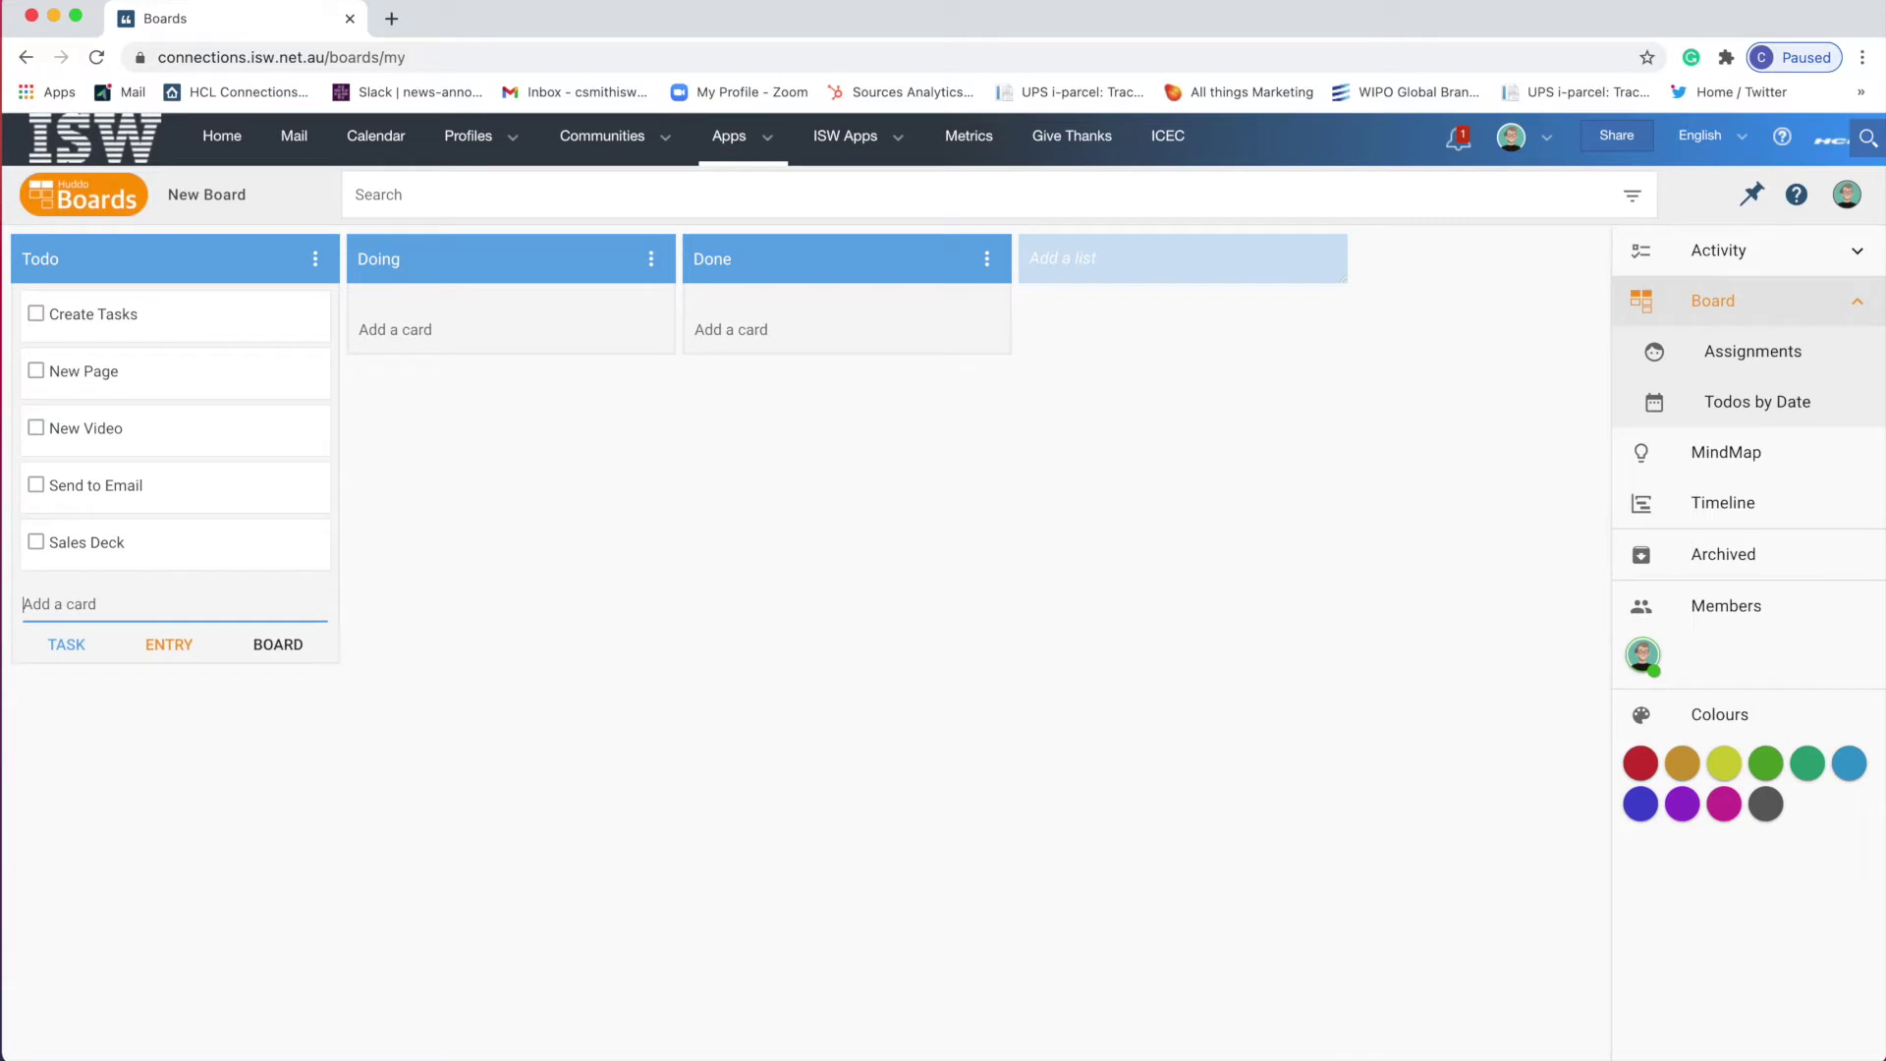
text(R)
key(BackSpace)
text(Run Competition)
key(Return)
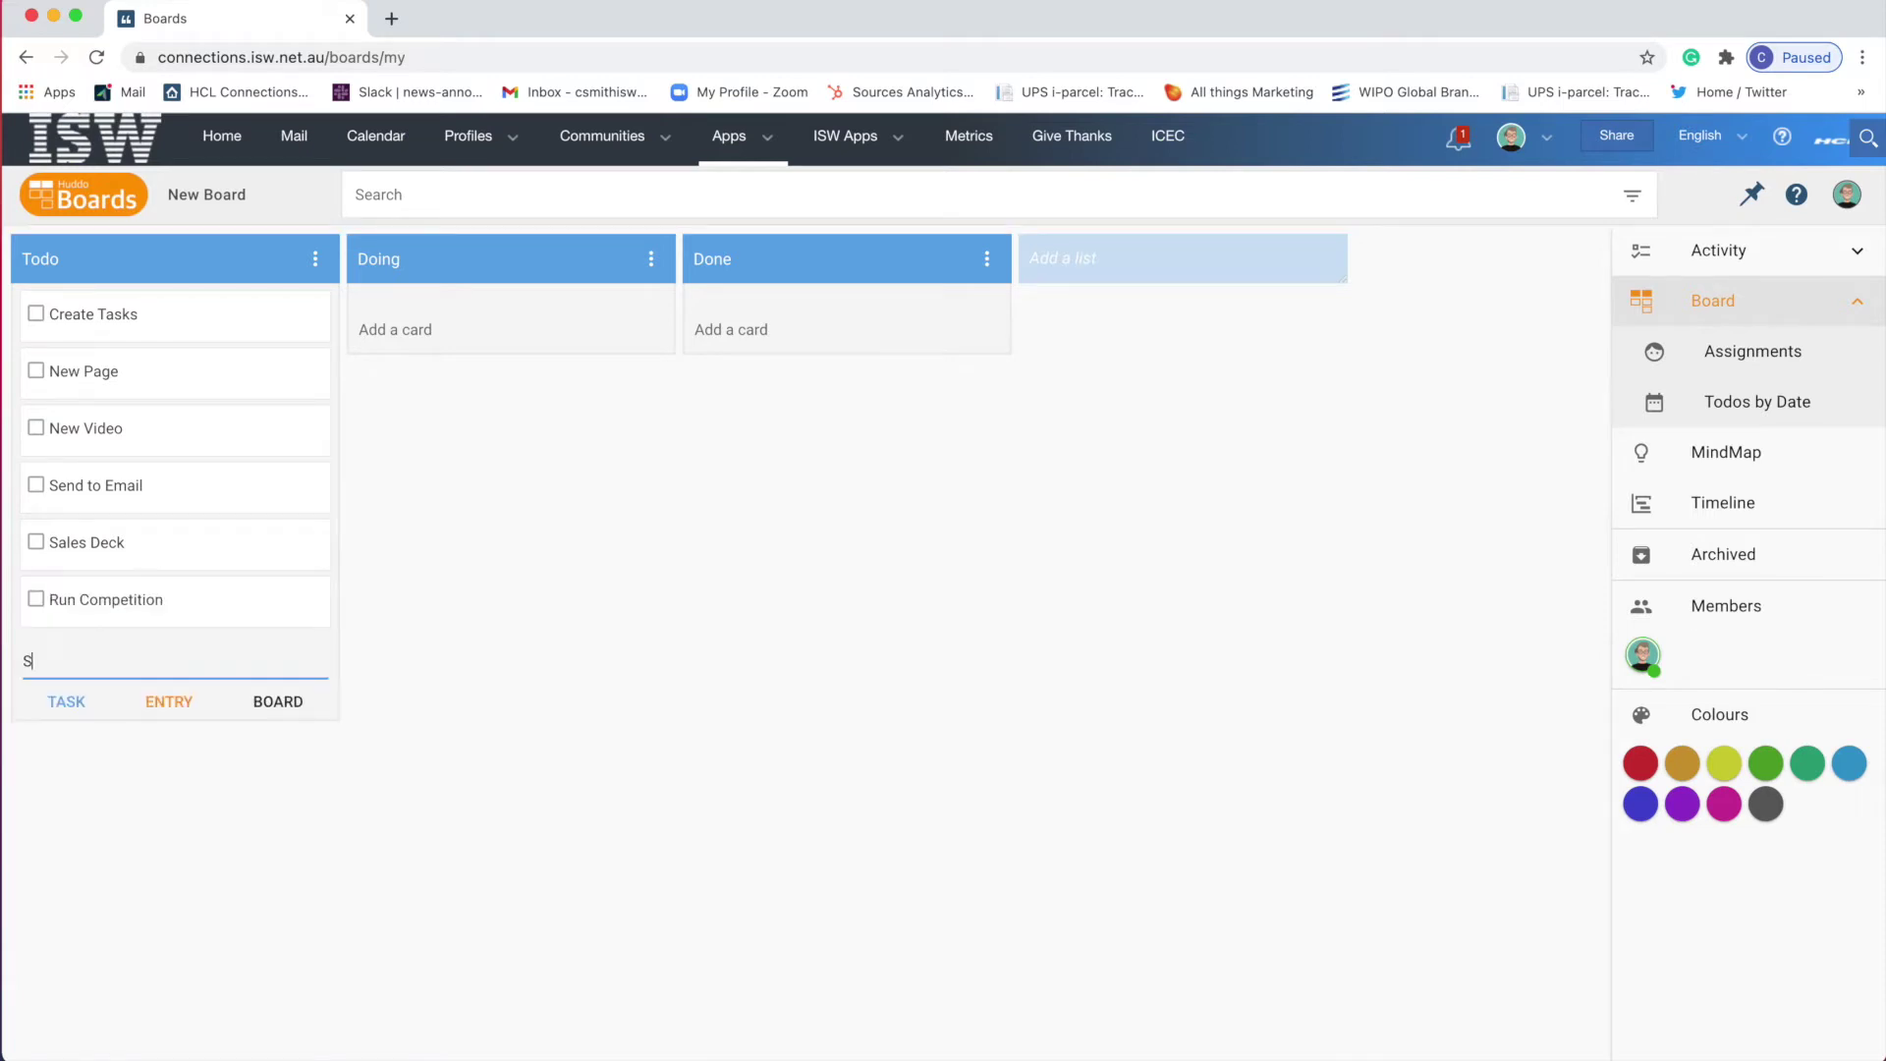
text(Sales Goo)
key(BackSpace)
key(BackSpace)
key(BackSpace)
key(BackSpace)
key(BackSpace)
key(BackSpace)
key(BackSpace)
key(BackSpace)
text(Social Media Posts)
key(Return)
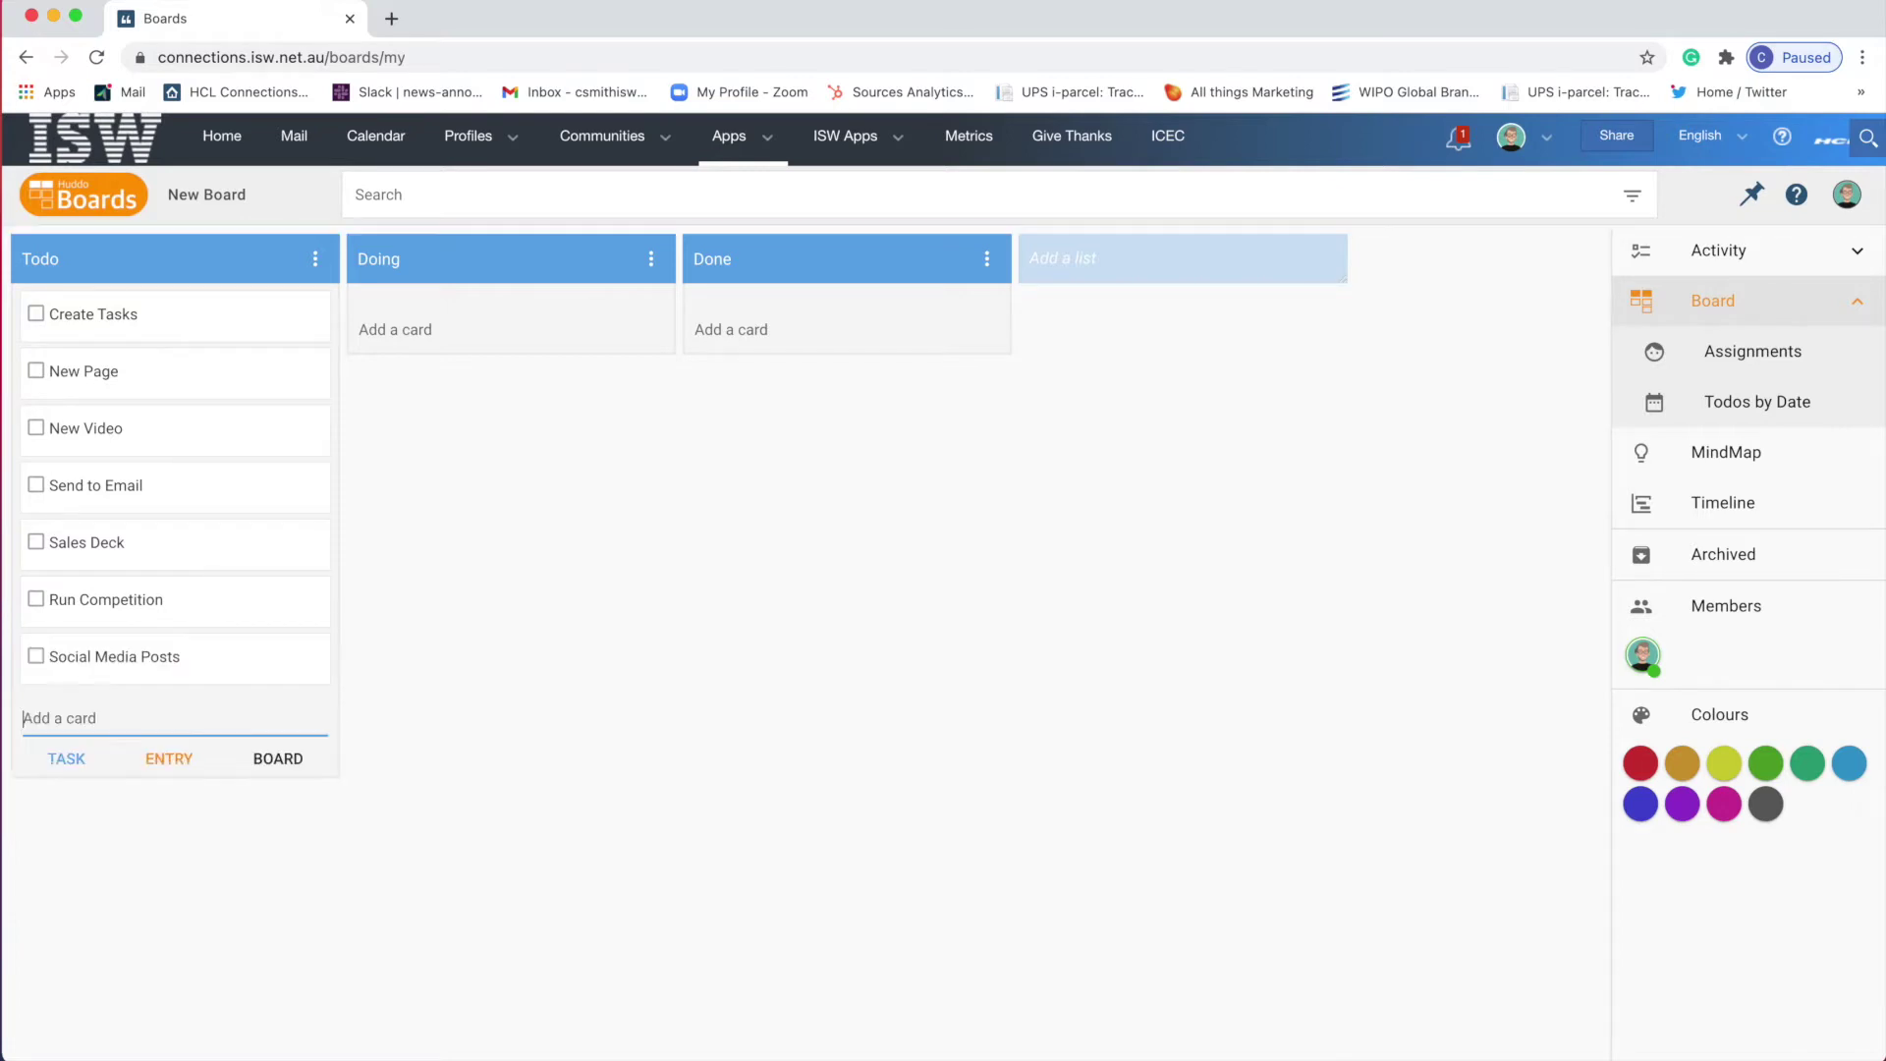
text(Confirm Competition Winners)
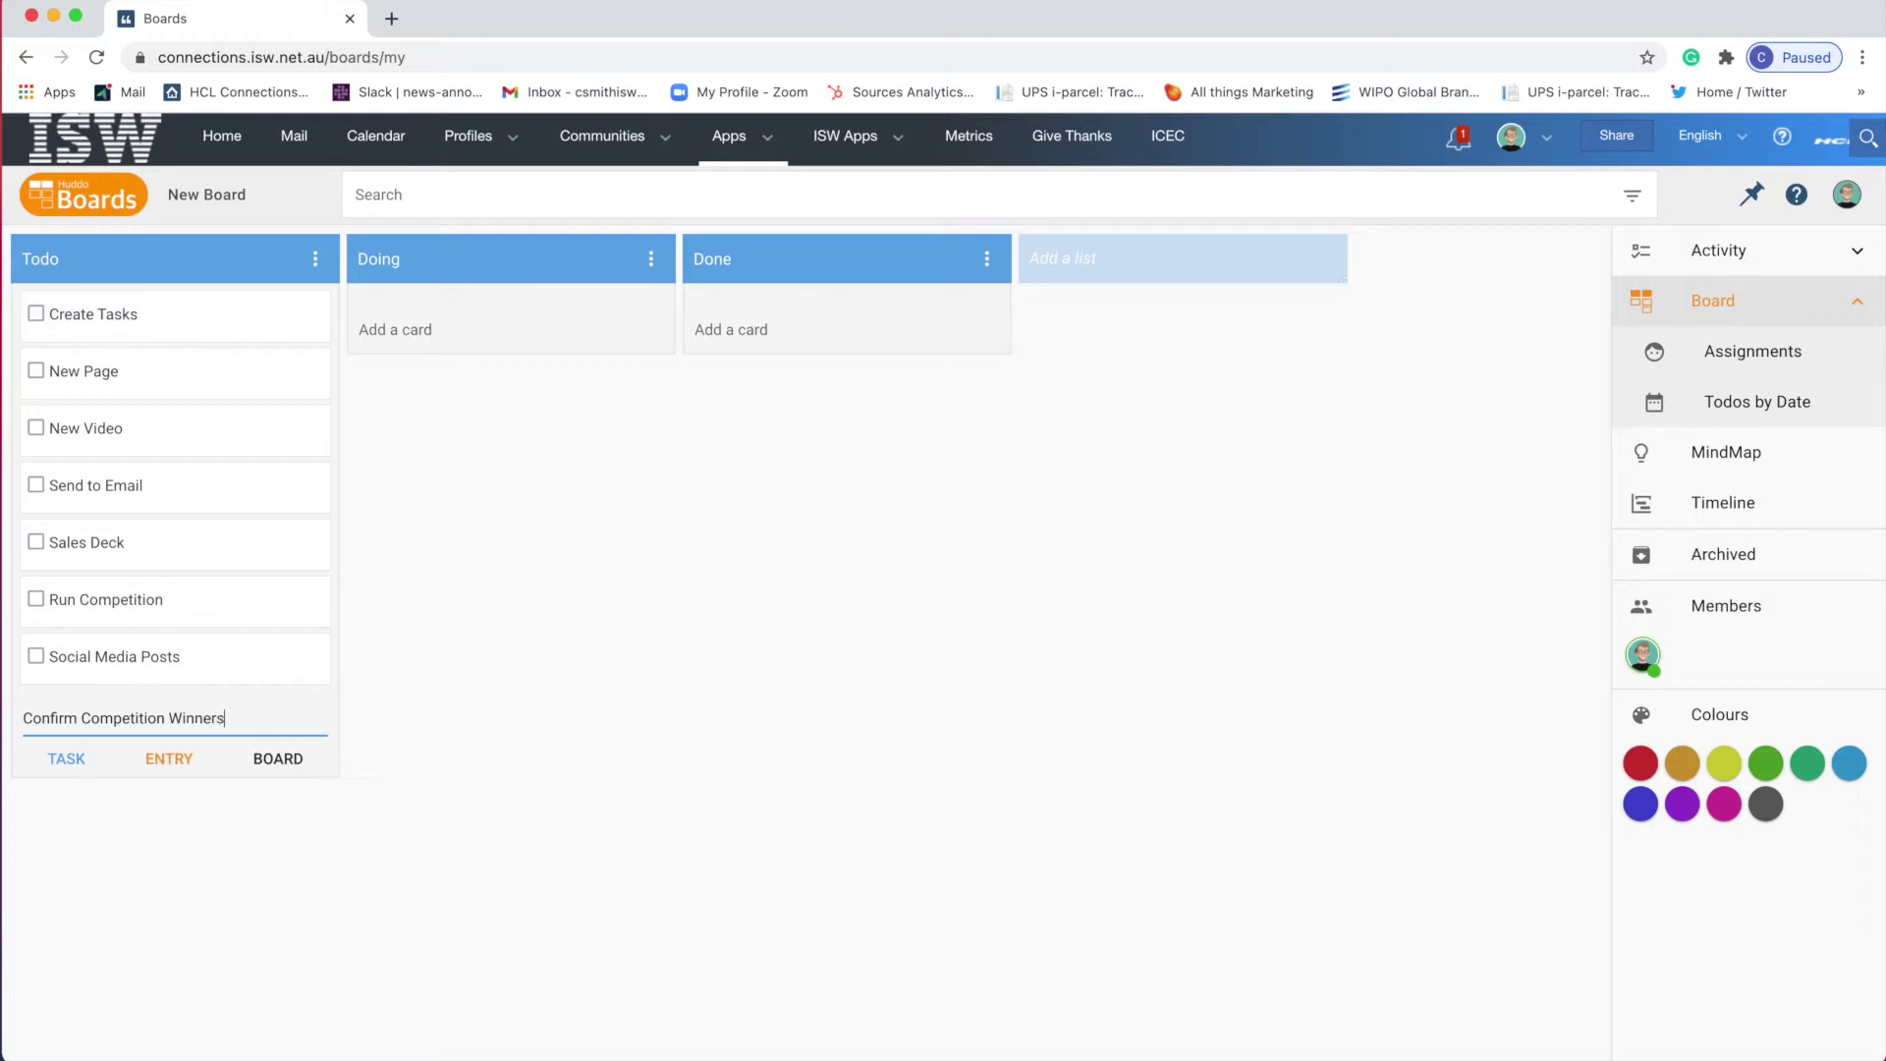
key(Return)
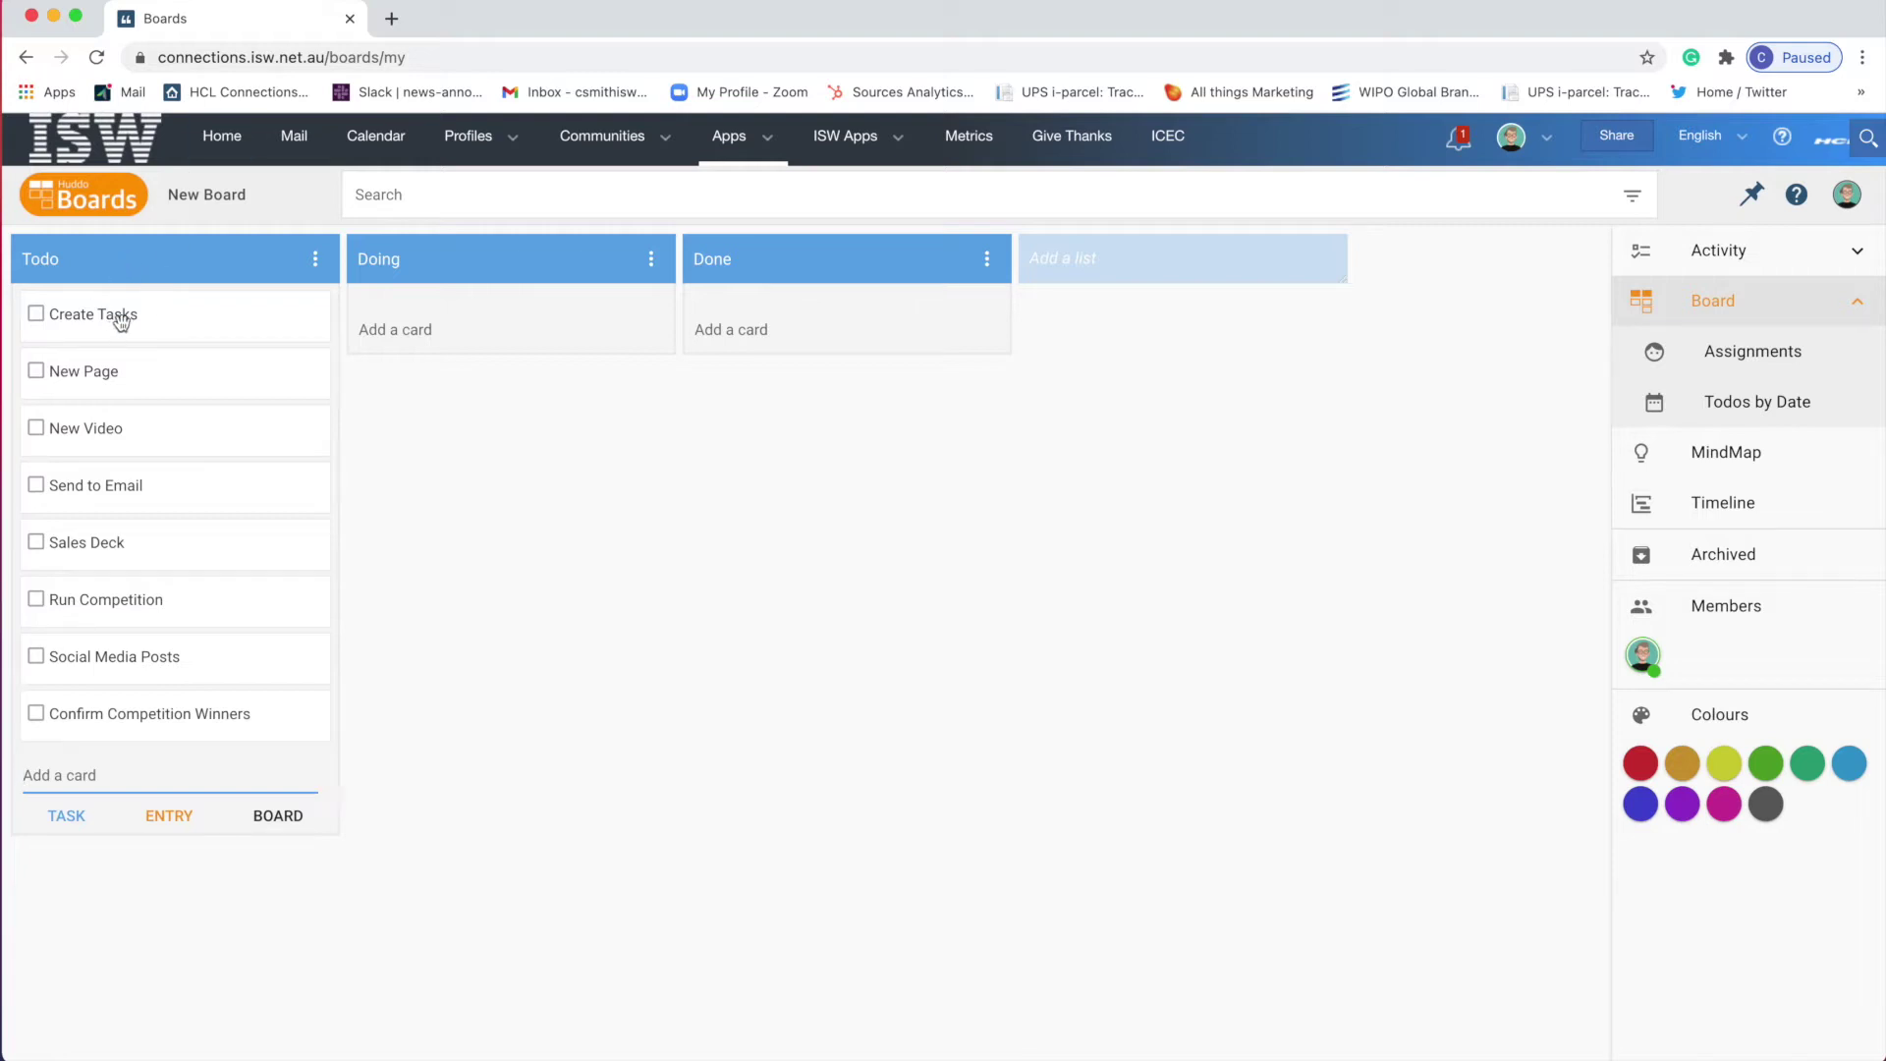
drag(118, 324, 473, 318)
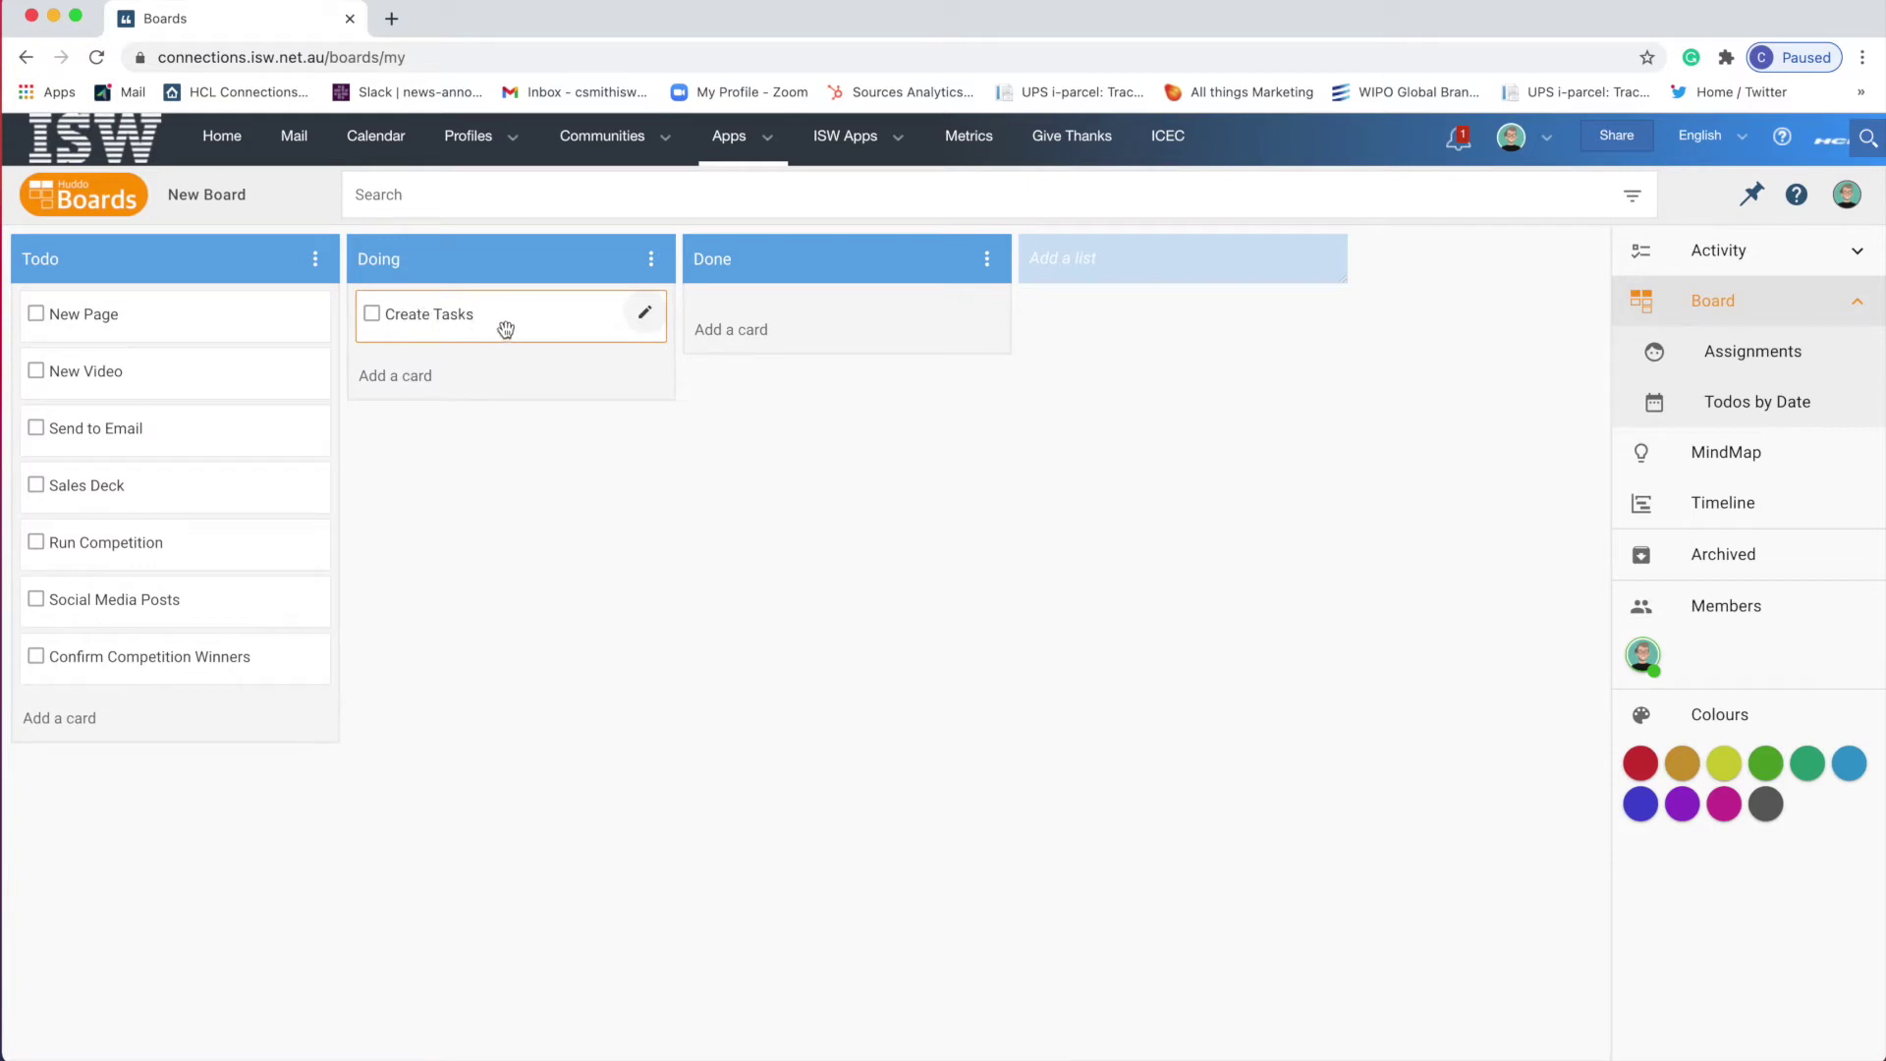
drag(439, 324, 707, 318)
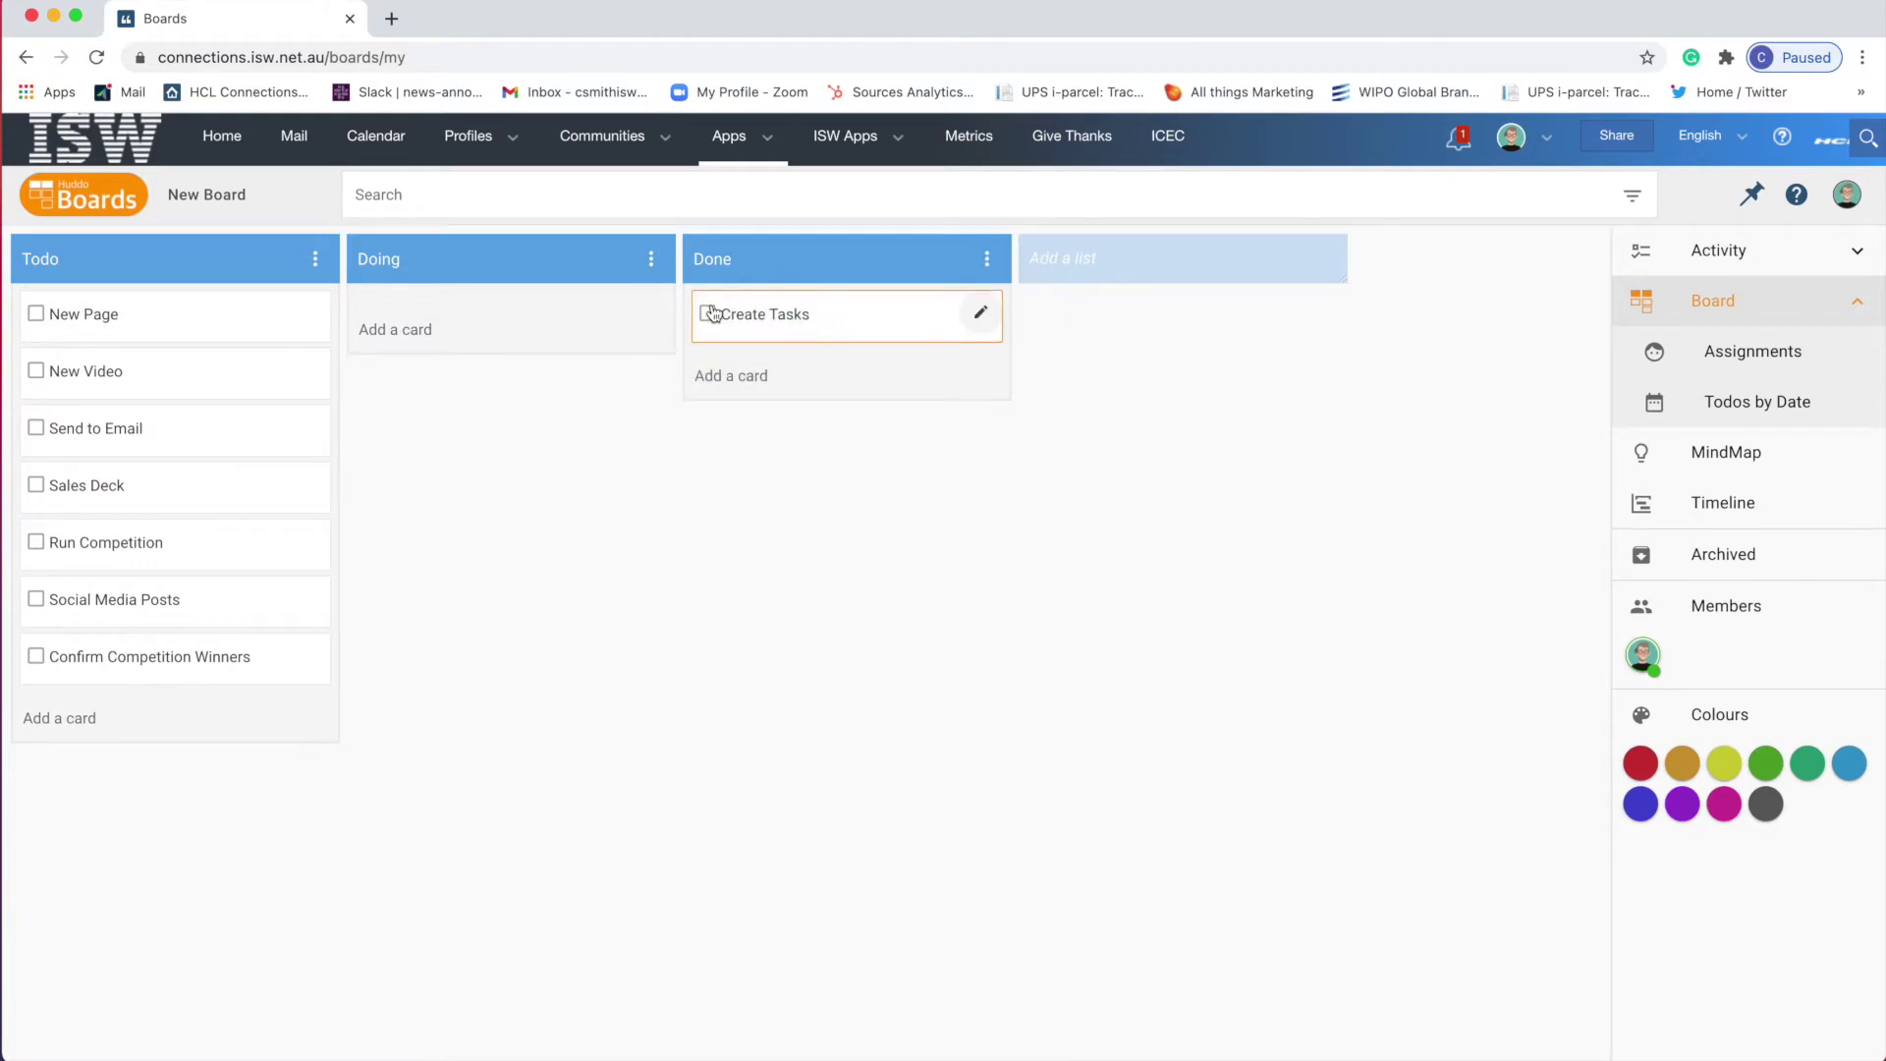
click(707, 315)
drag(834, 320, 163, 305)
click(35, 314)
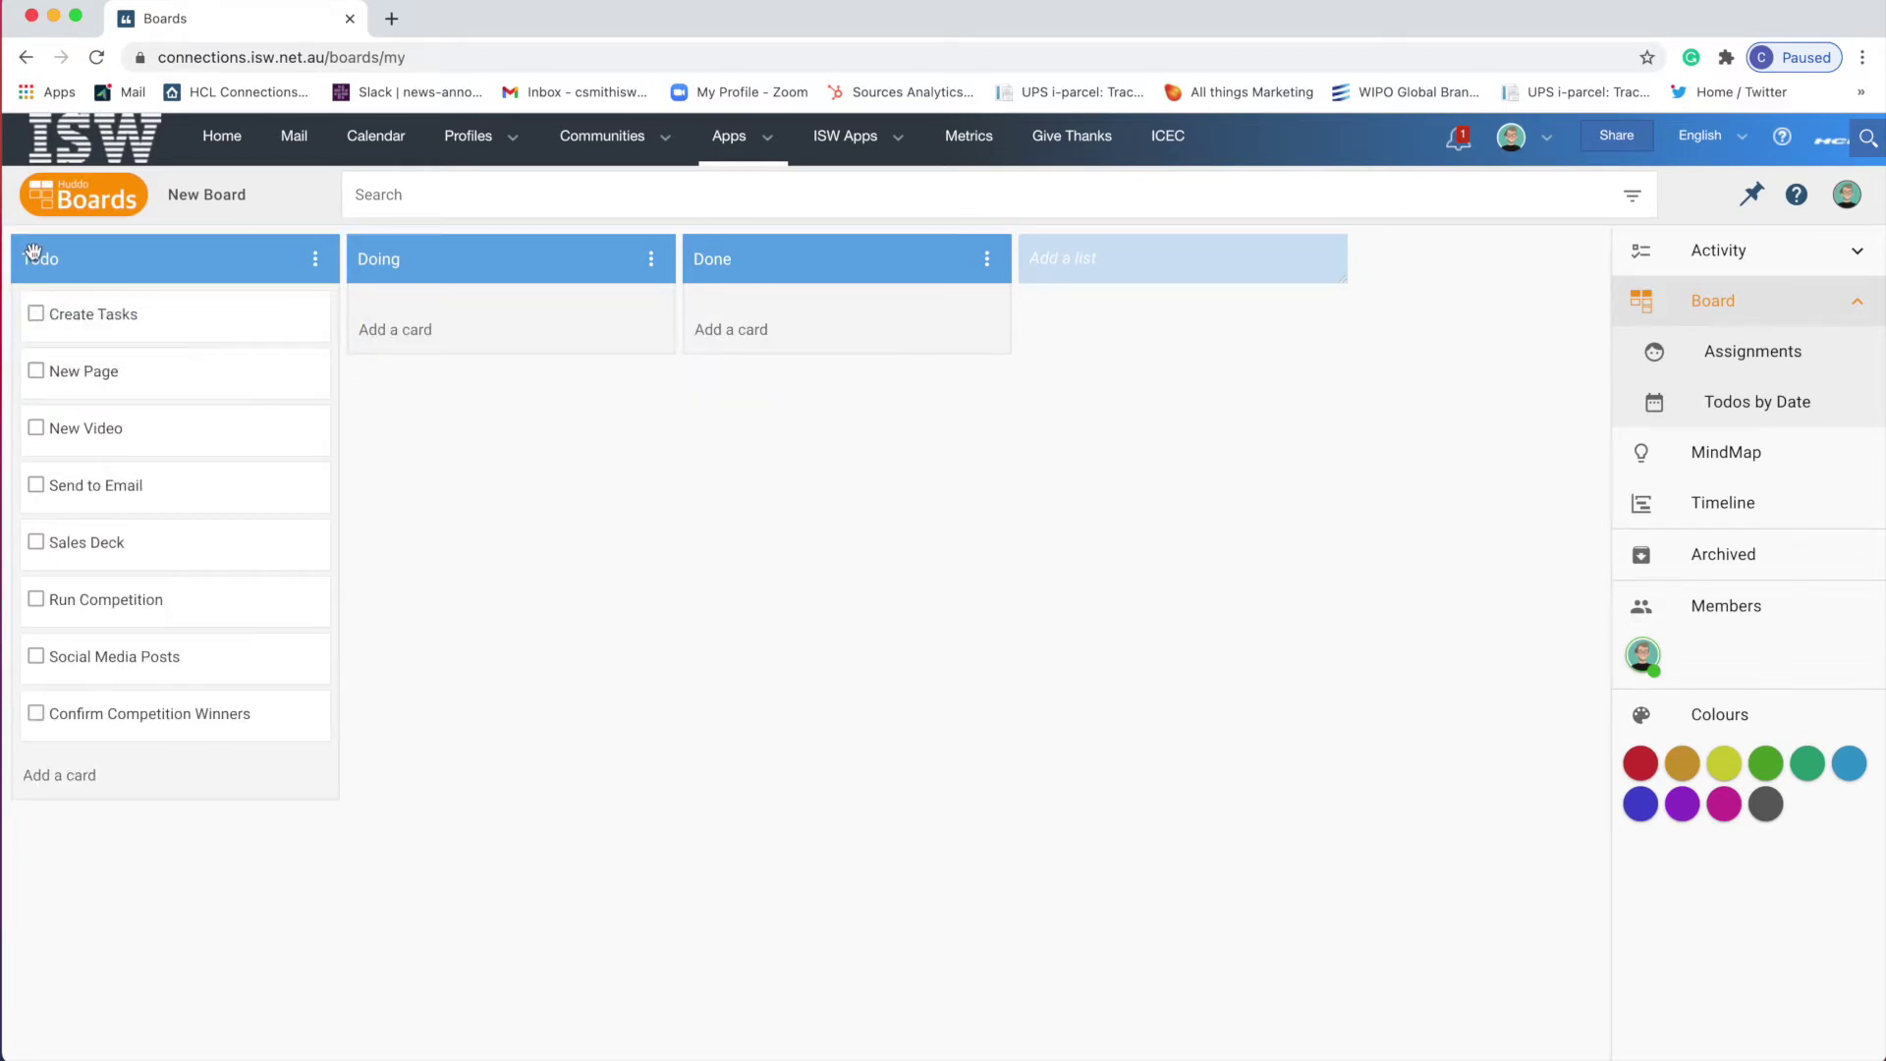
click(485, 261)
Step: Rename the Doing list to Website and the Done list to Launch
text(WE)
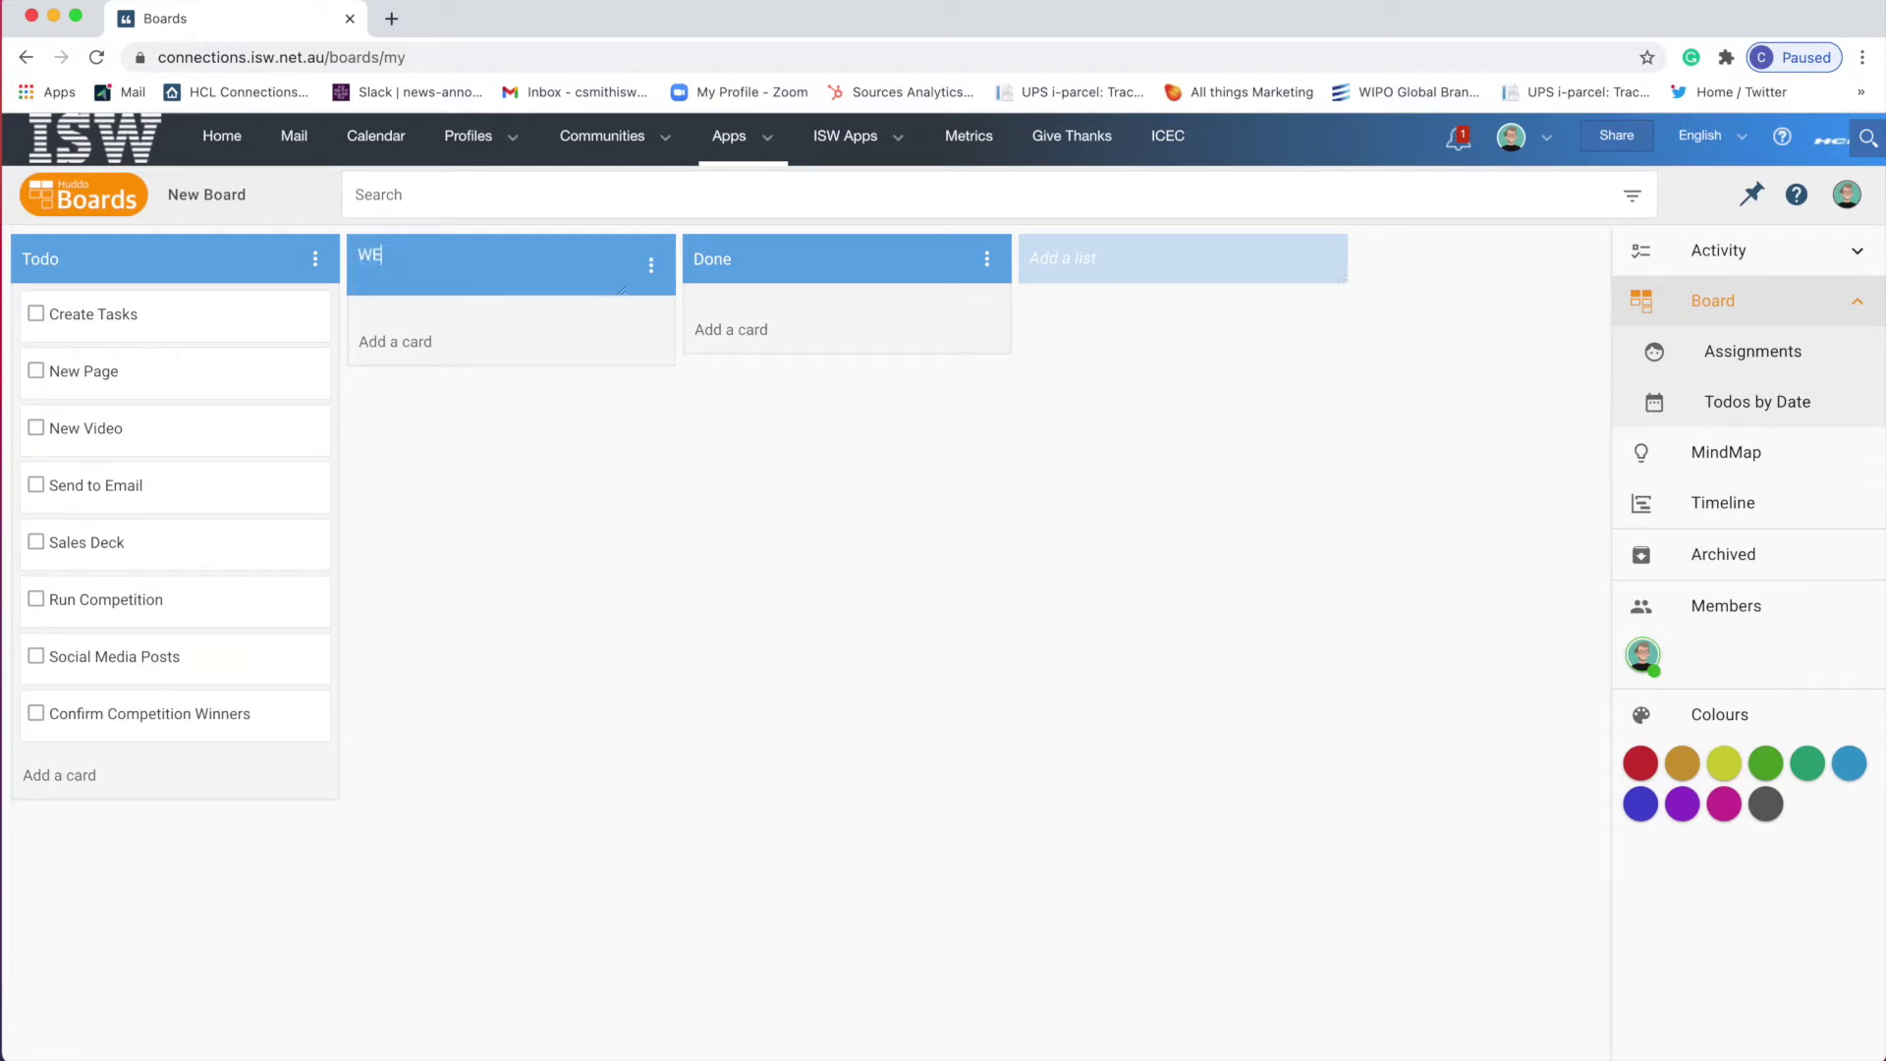
text(bsite)
key(Return)
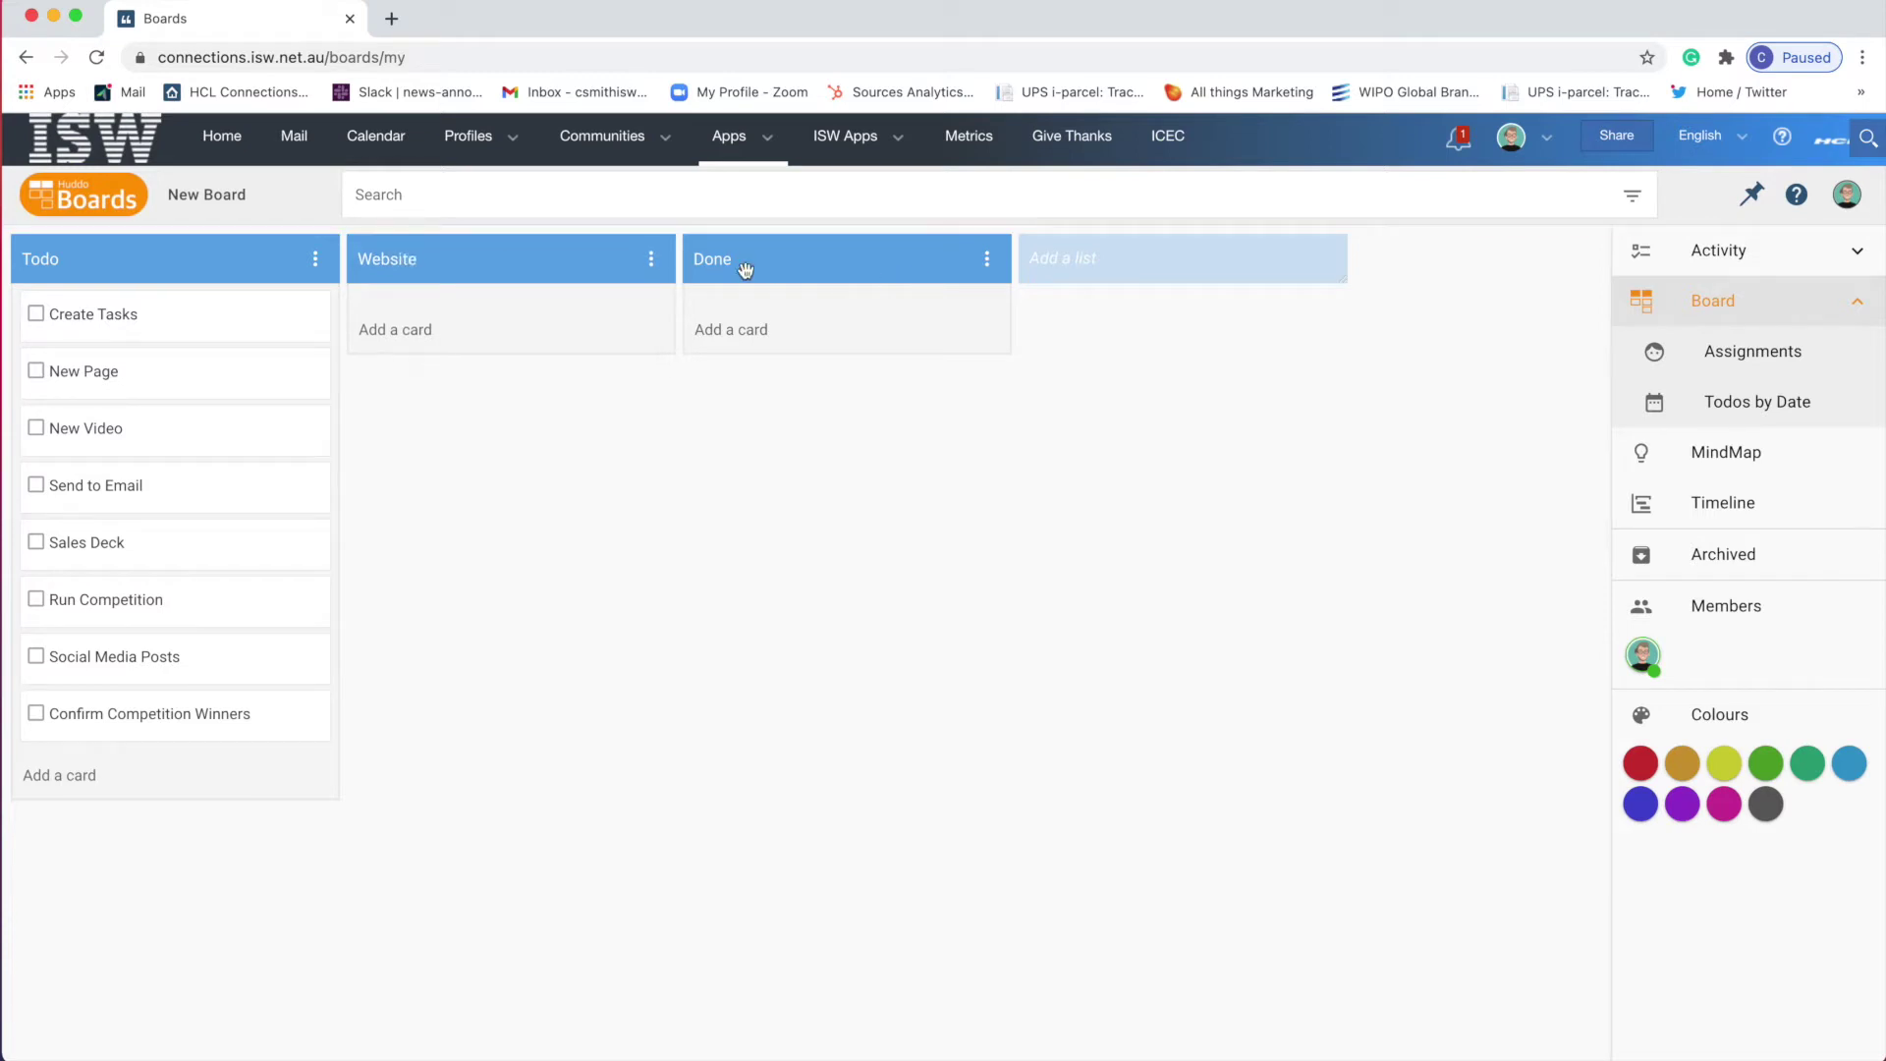
click(744, 268)
text(Launch)
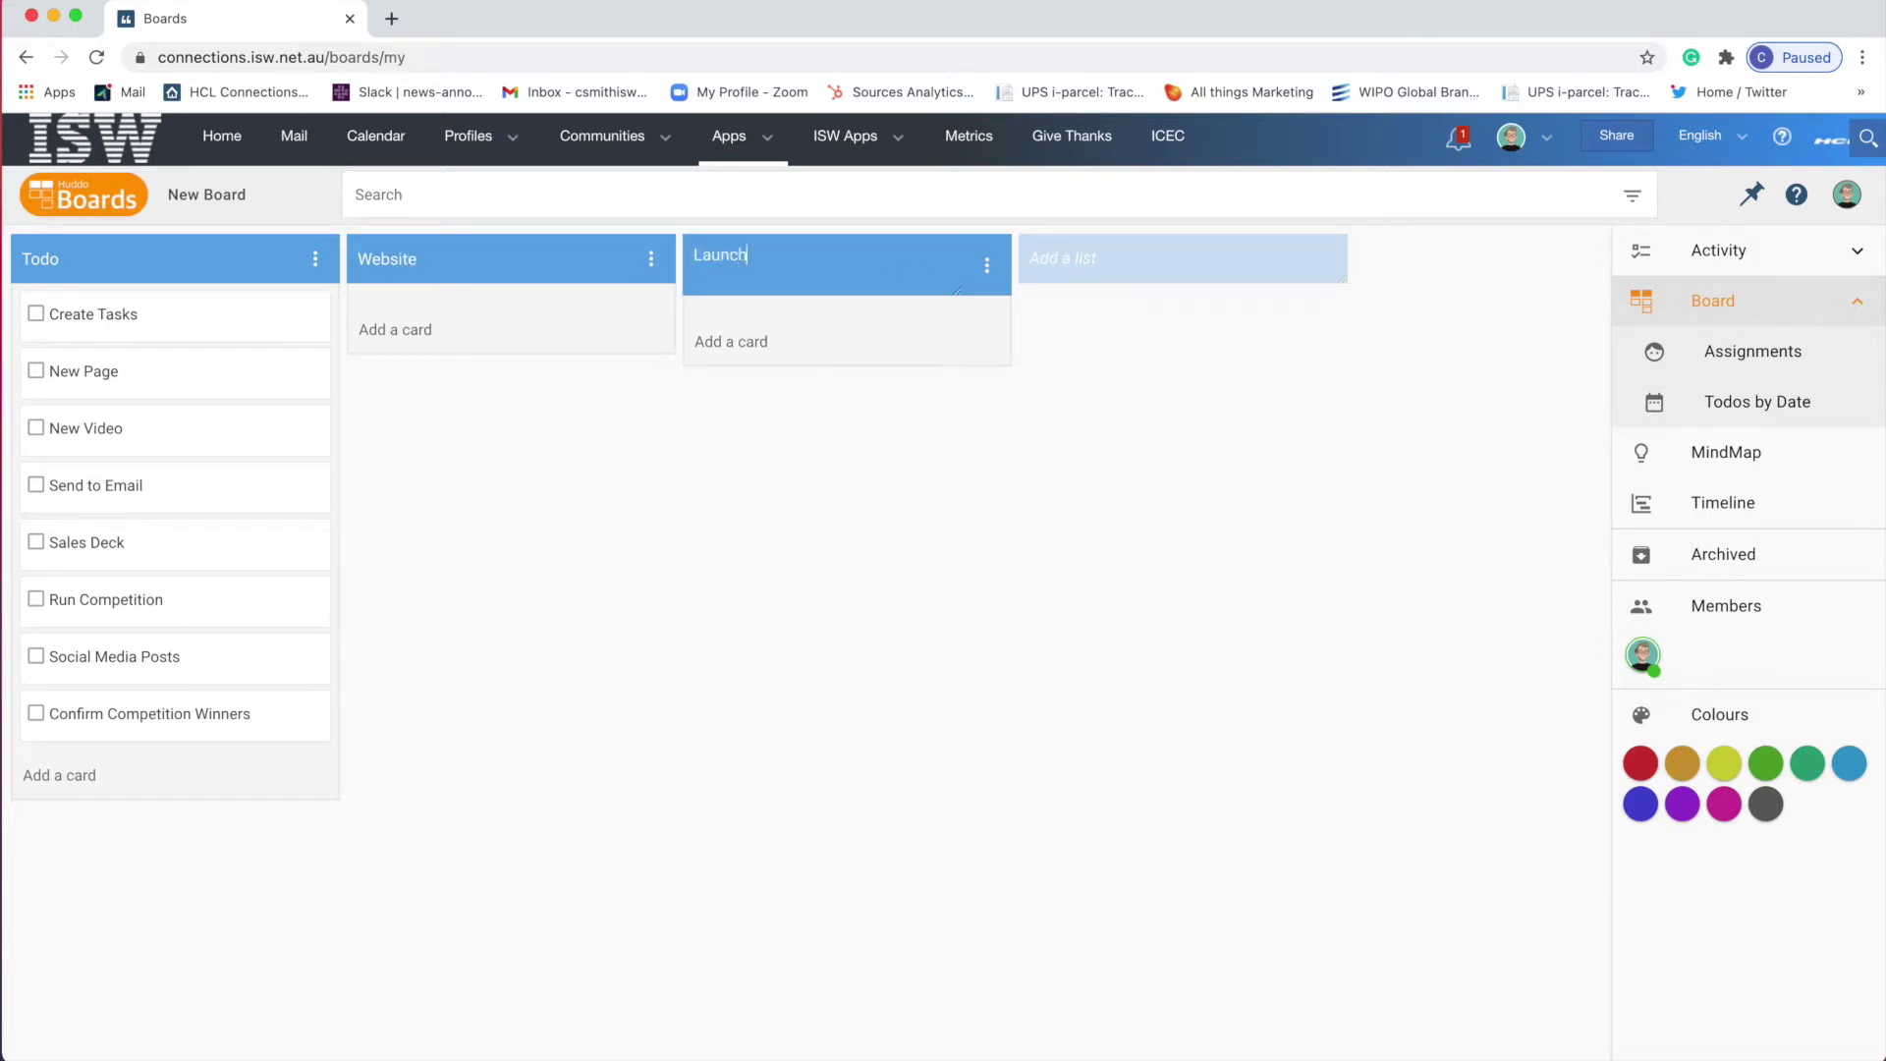
key(Return)
Step: Add a fourth list named Post Launch
click(1265, 279)
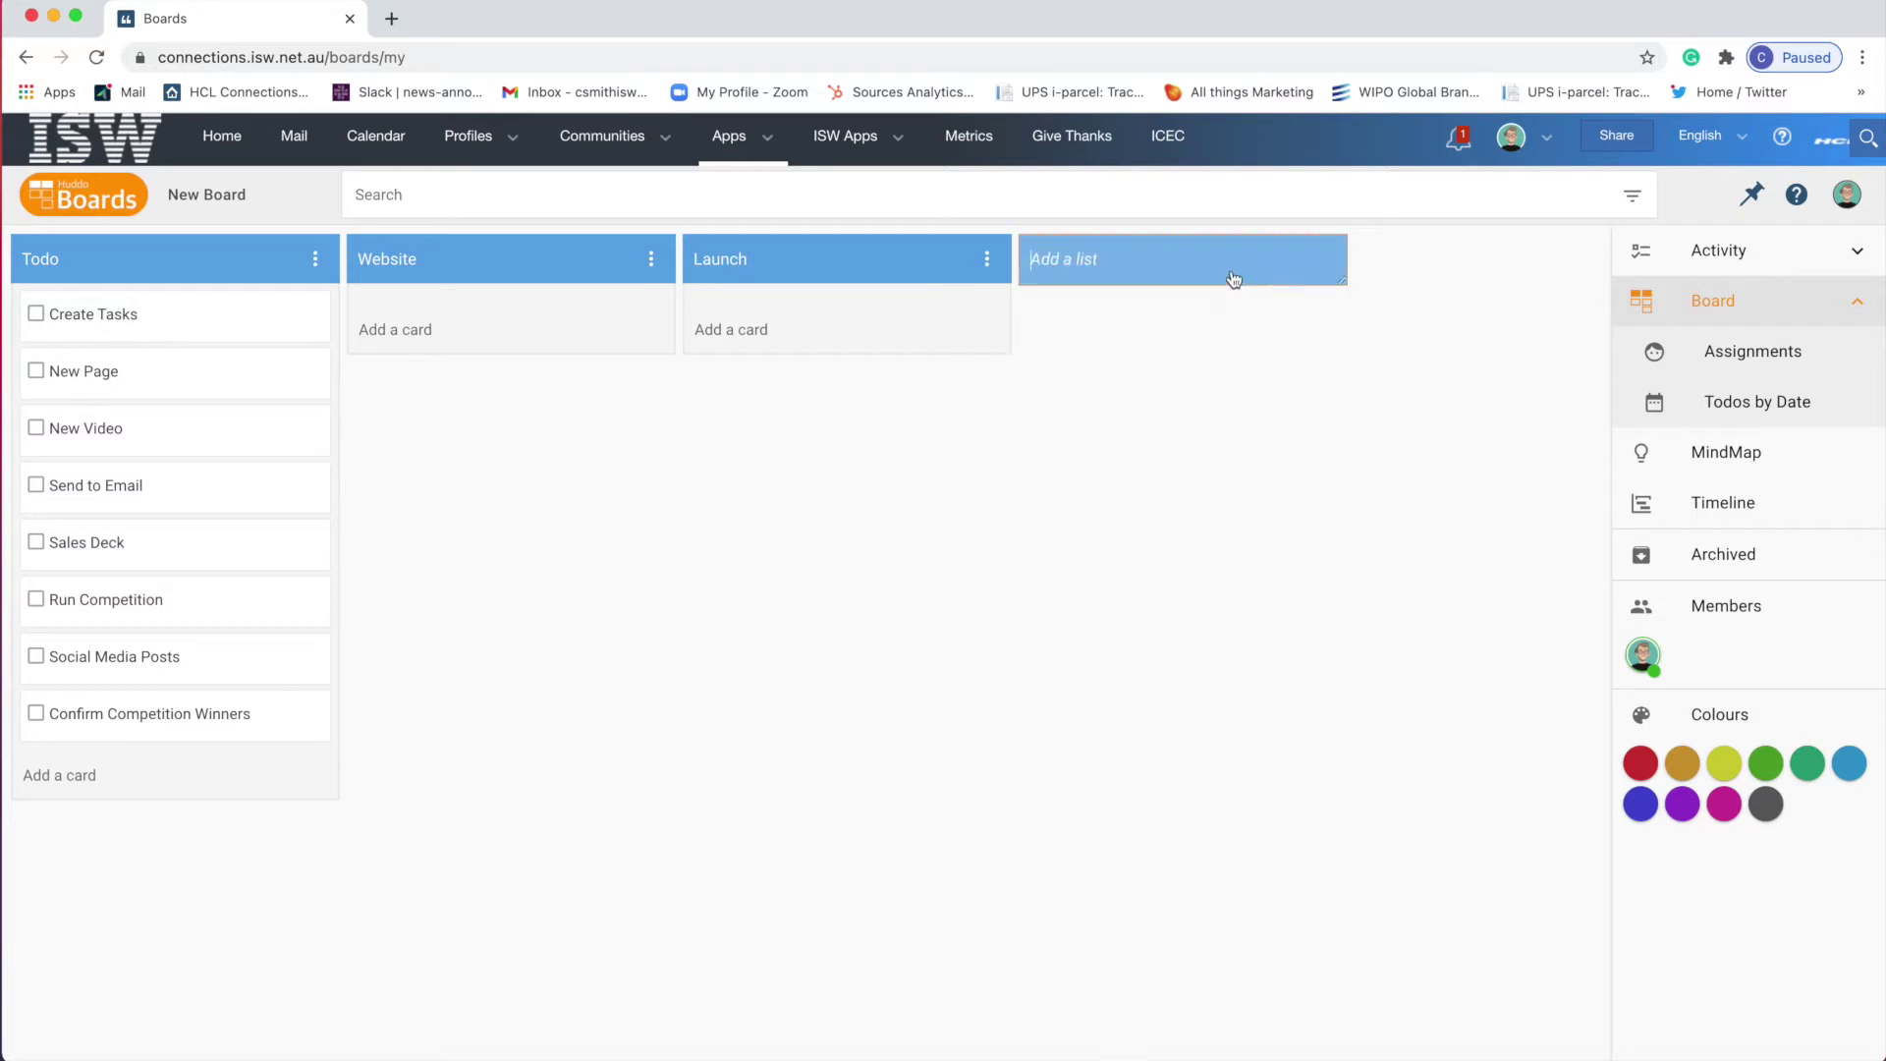
text(Post Launch)
key(Return)
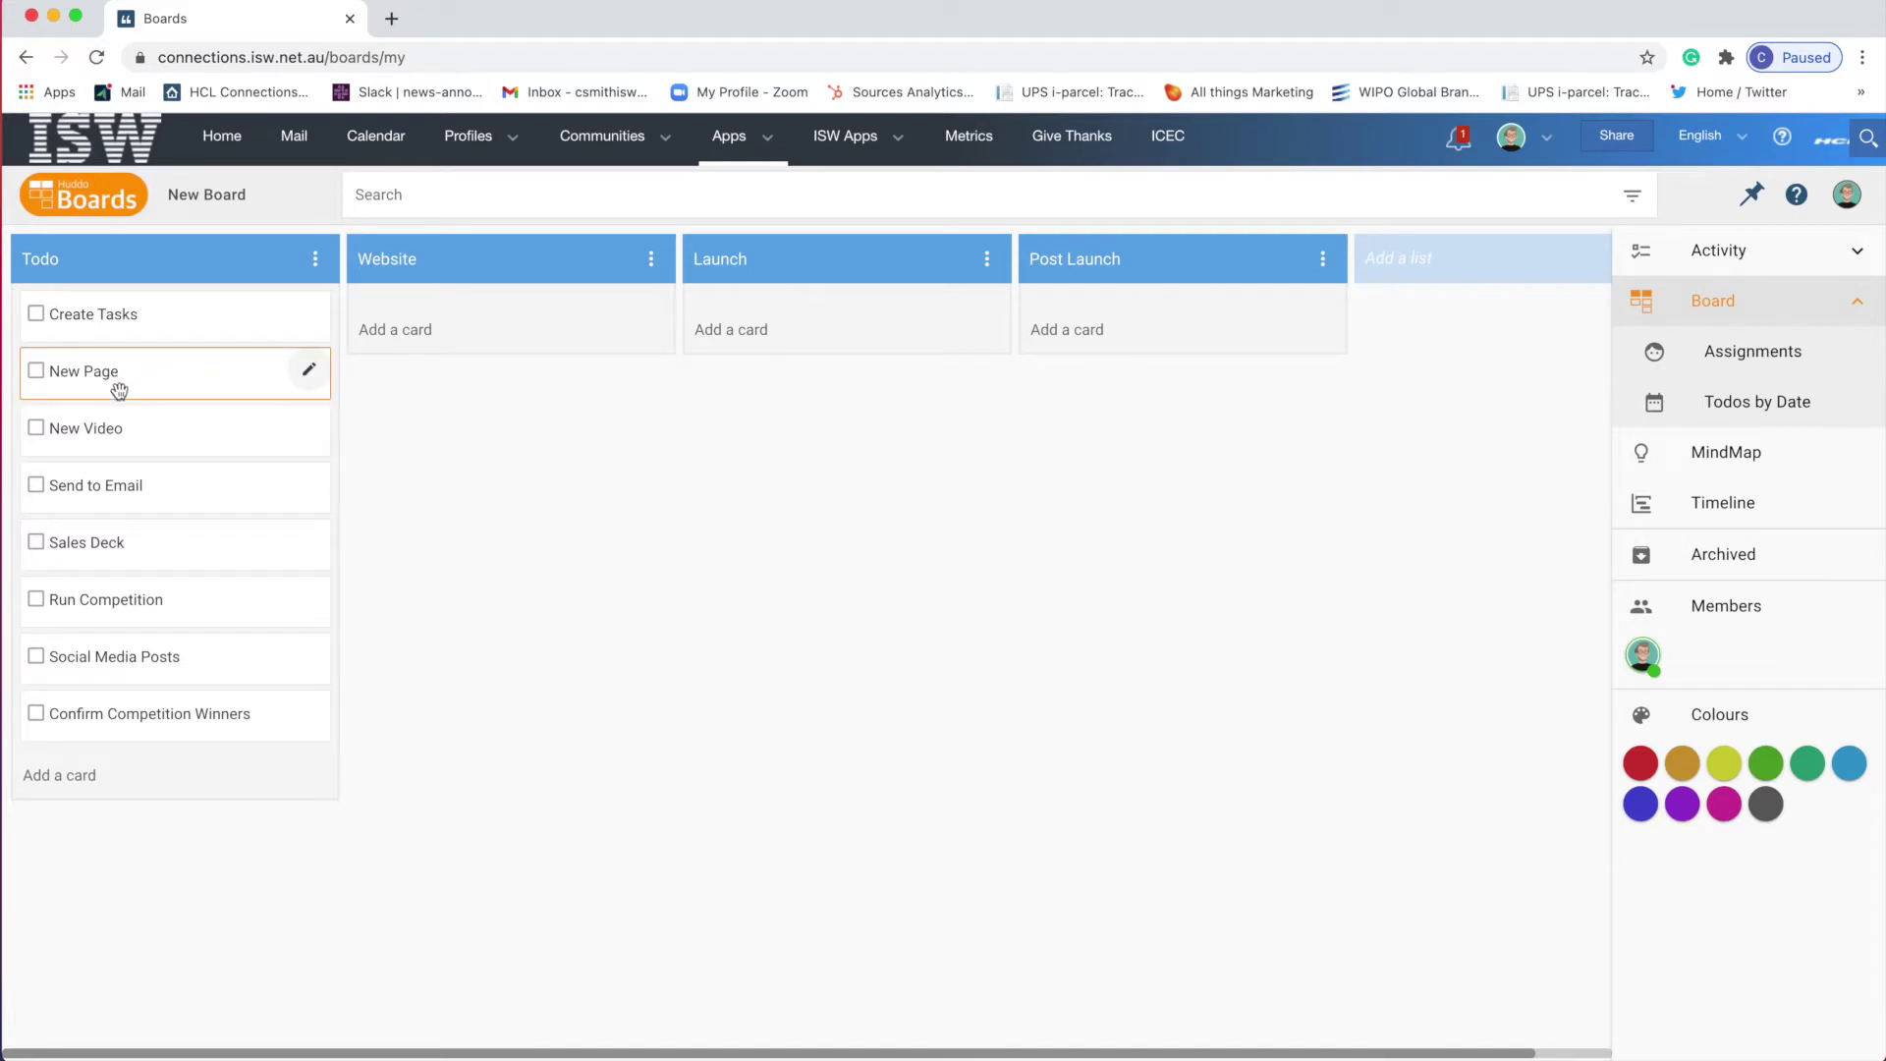
Step: Move New Page and New Video to Website, three launch tasks to Launch, the rest to Post Launch
drag(118, 380, 454, 337)
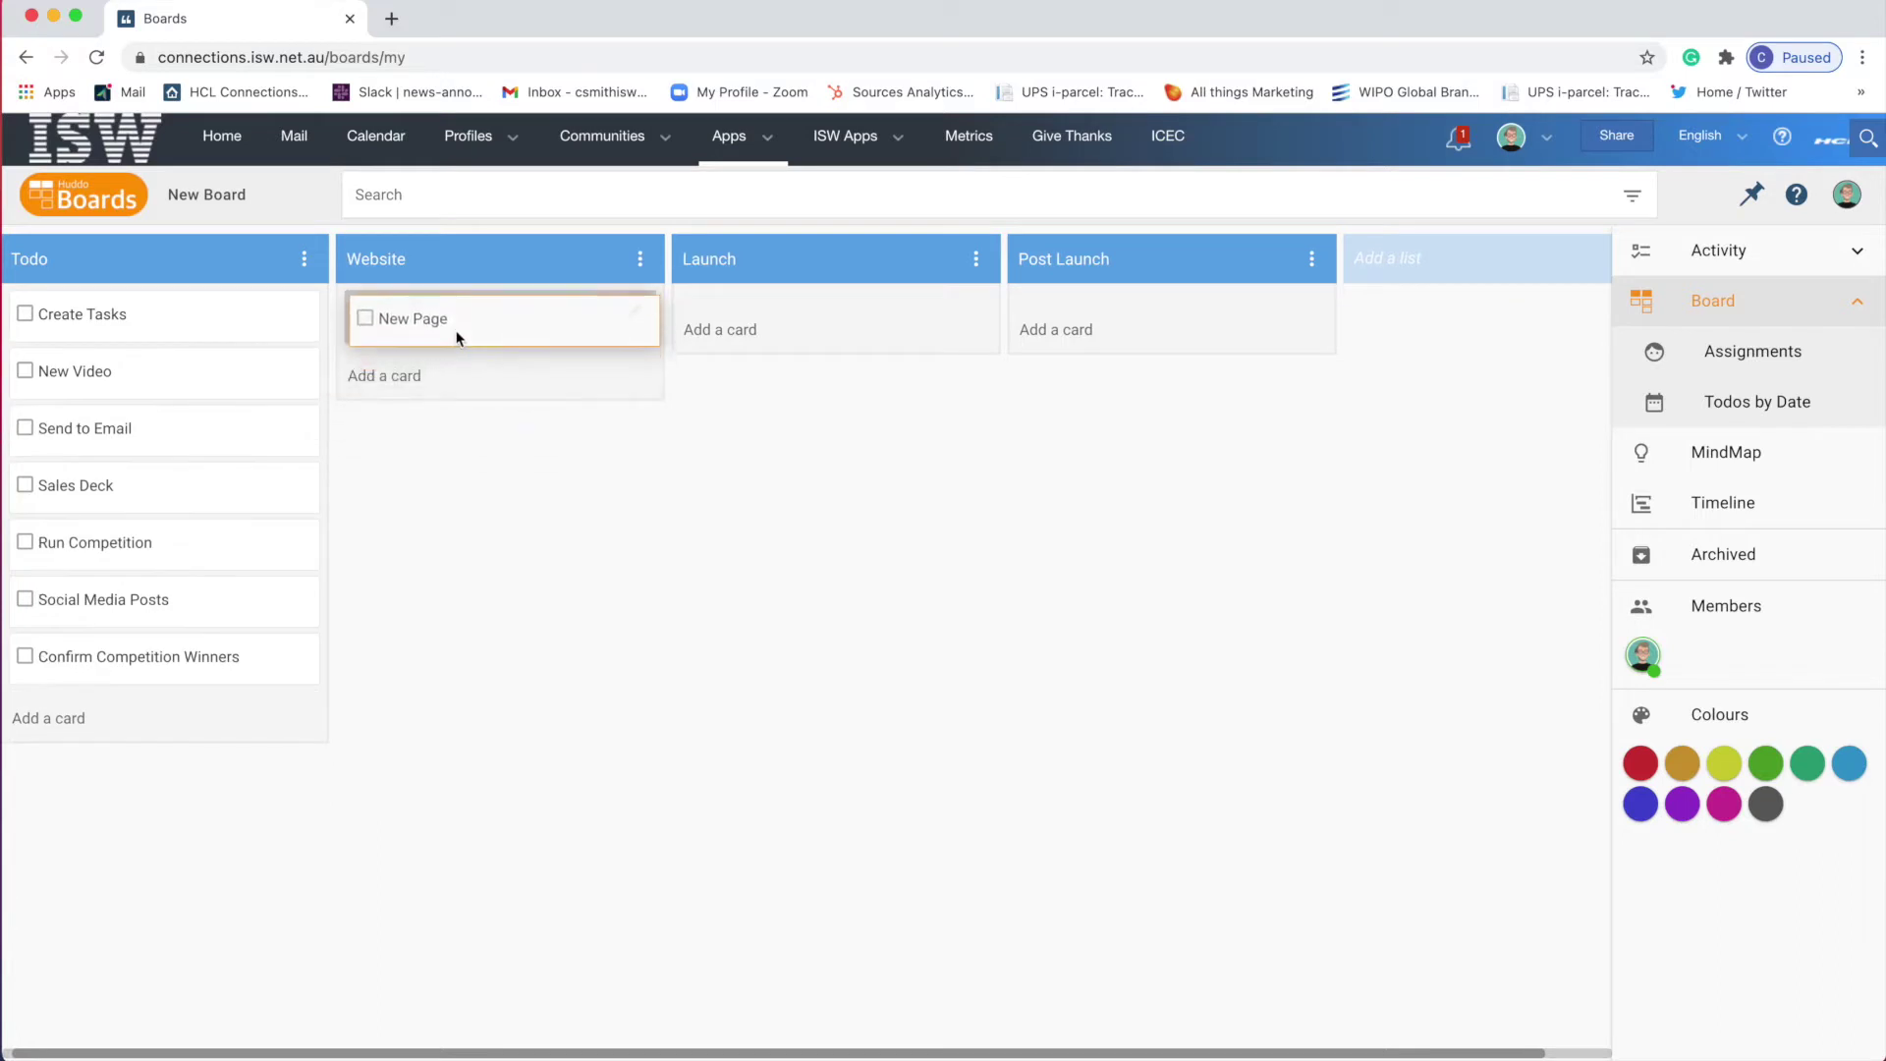
drag(127, 379, 462, 370)
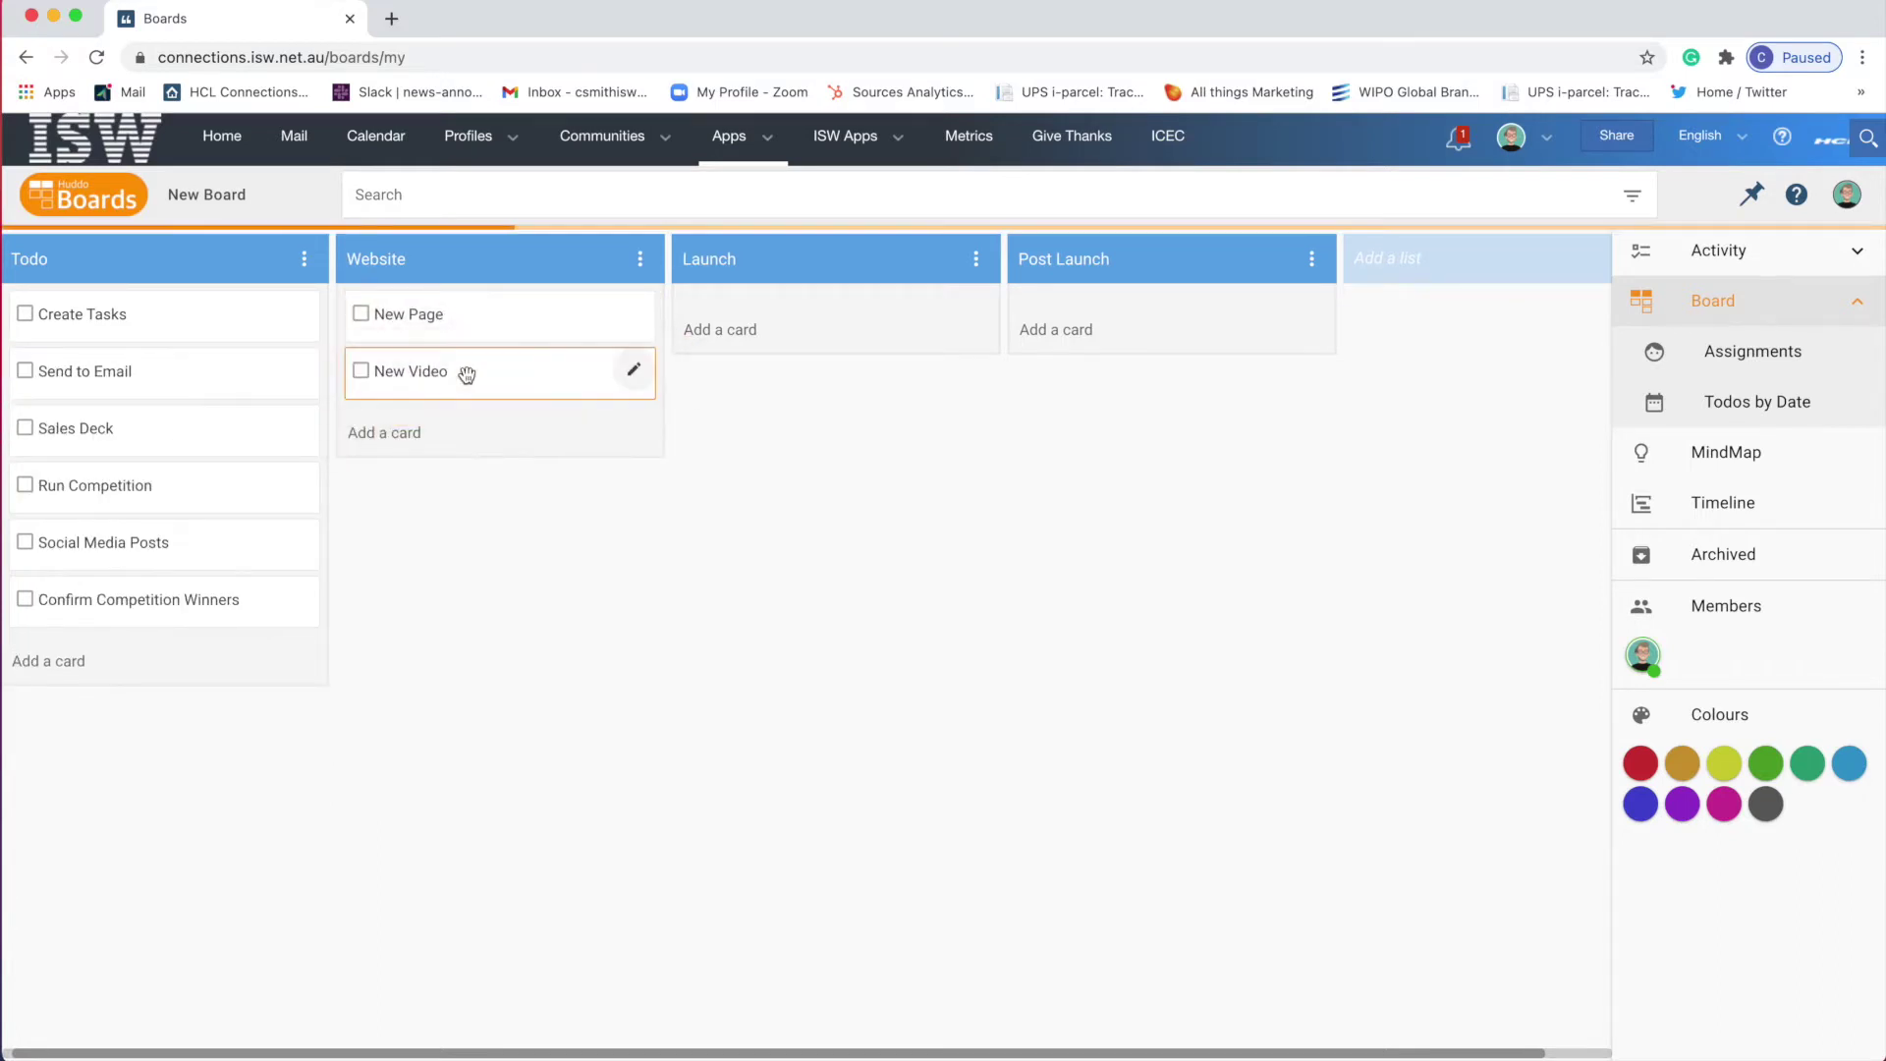
drag(156, 373, 791, 329)
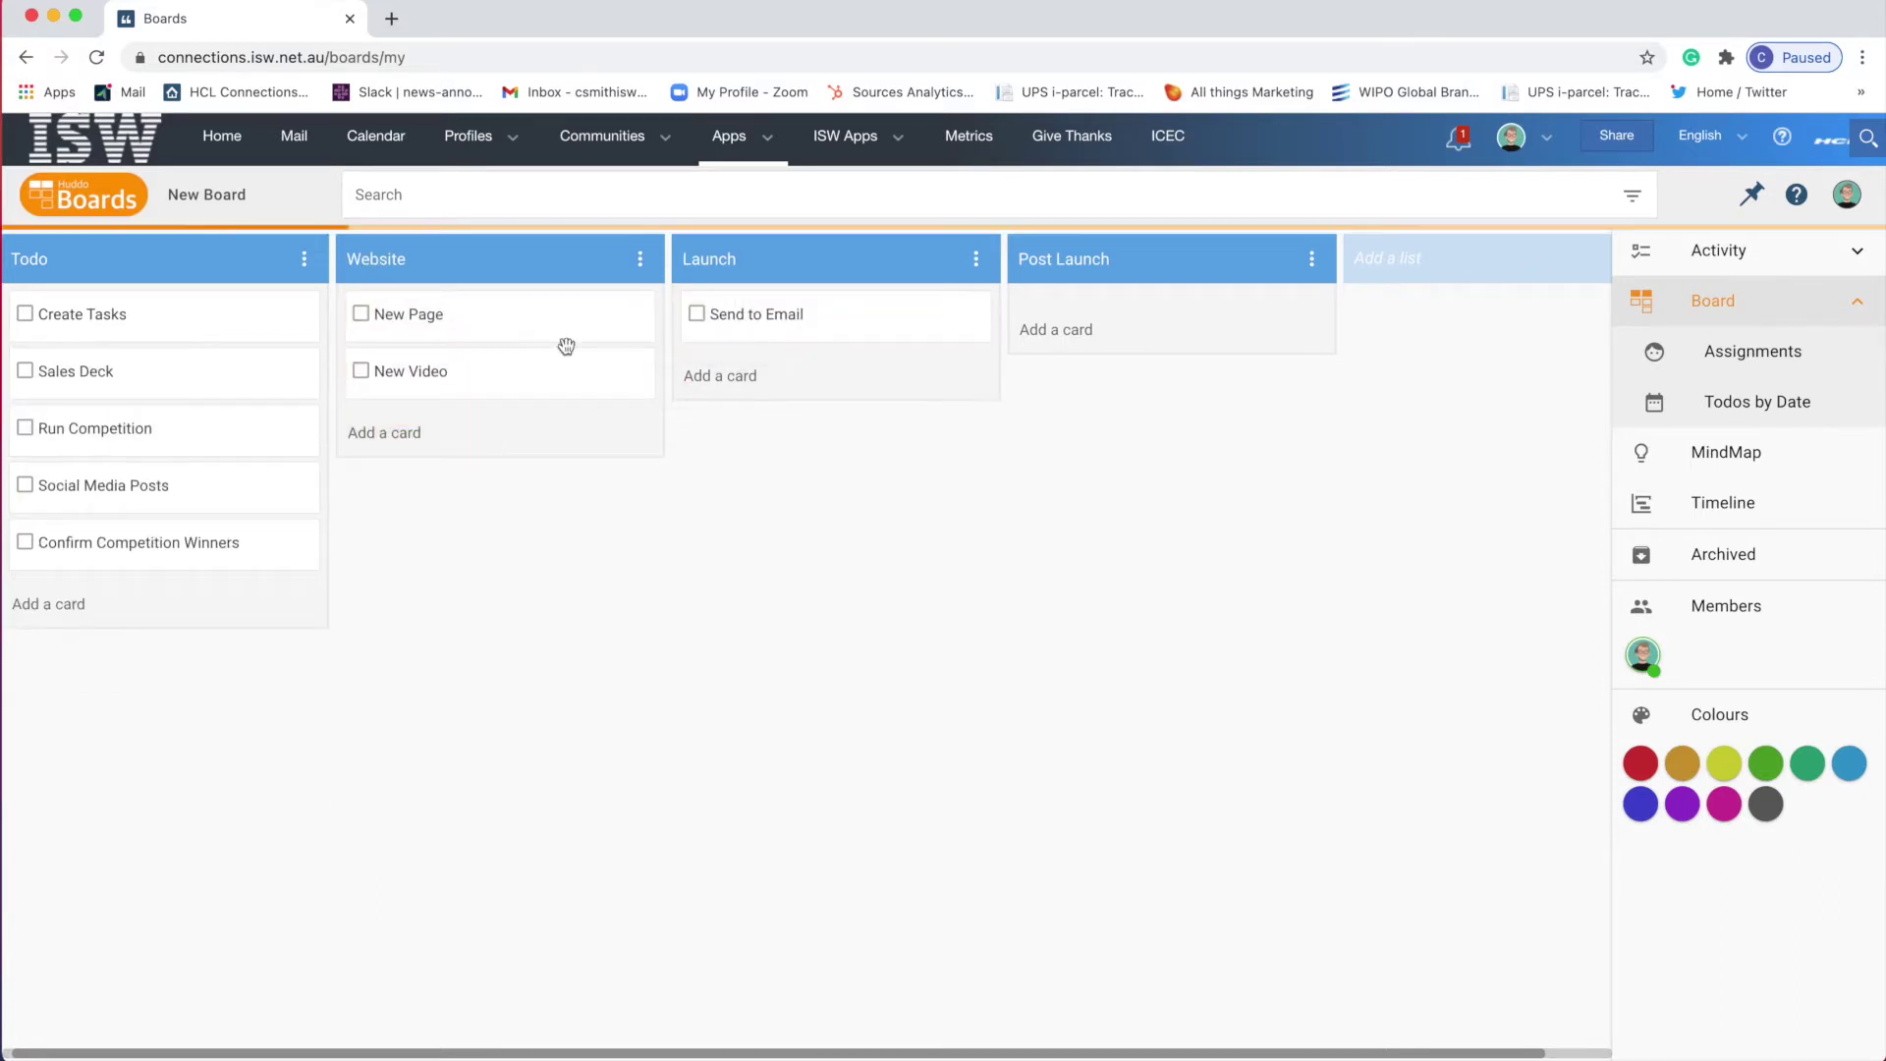
drag(194, 384, 1174, 323)
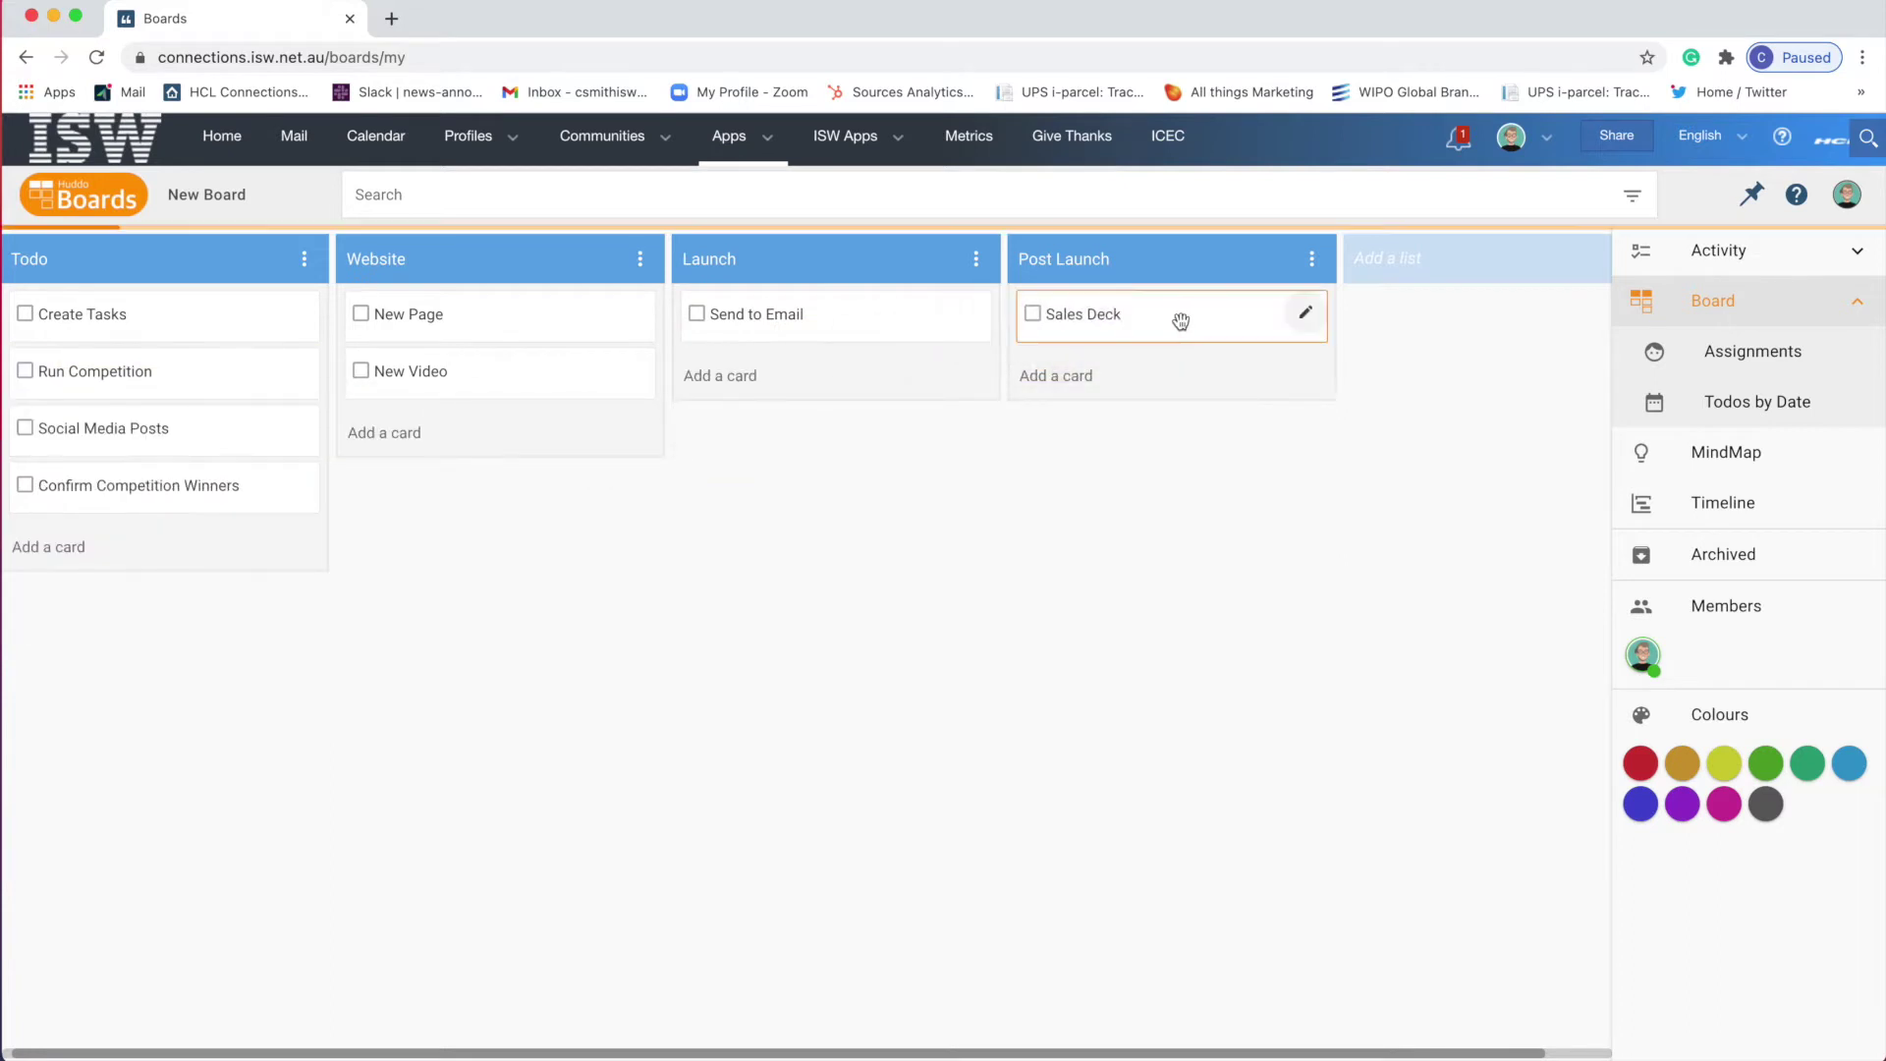
drag(138, 371, 813, 375)
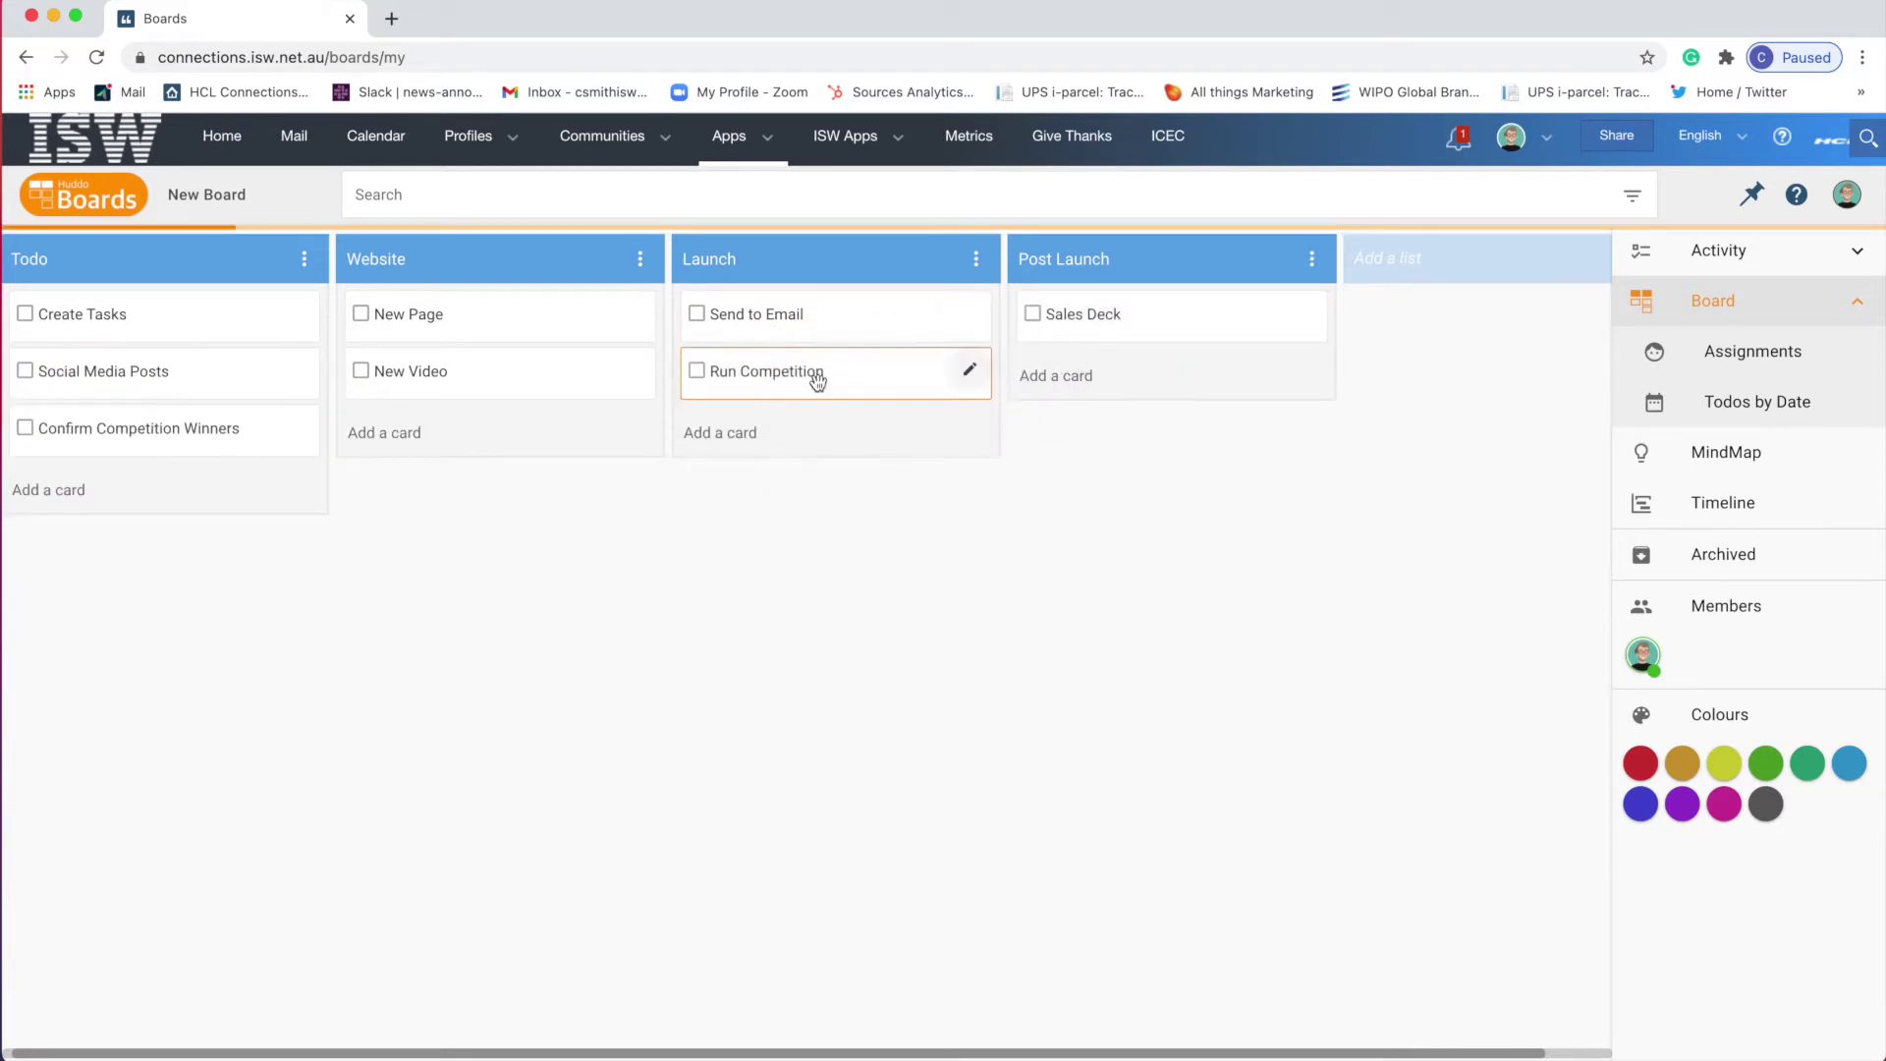
drag(210, 392, 833, 425)
drag(166, 369, 1169, 368)
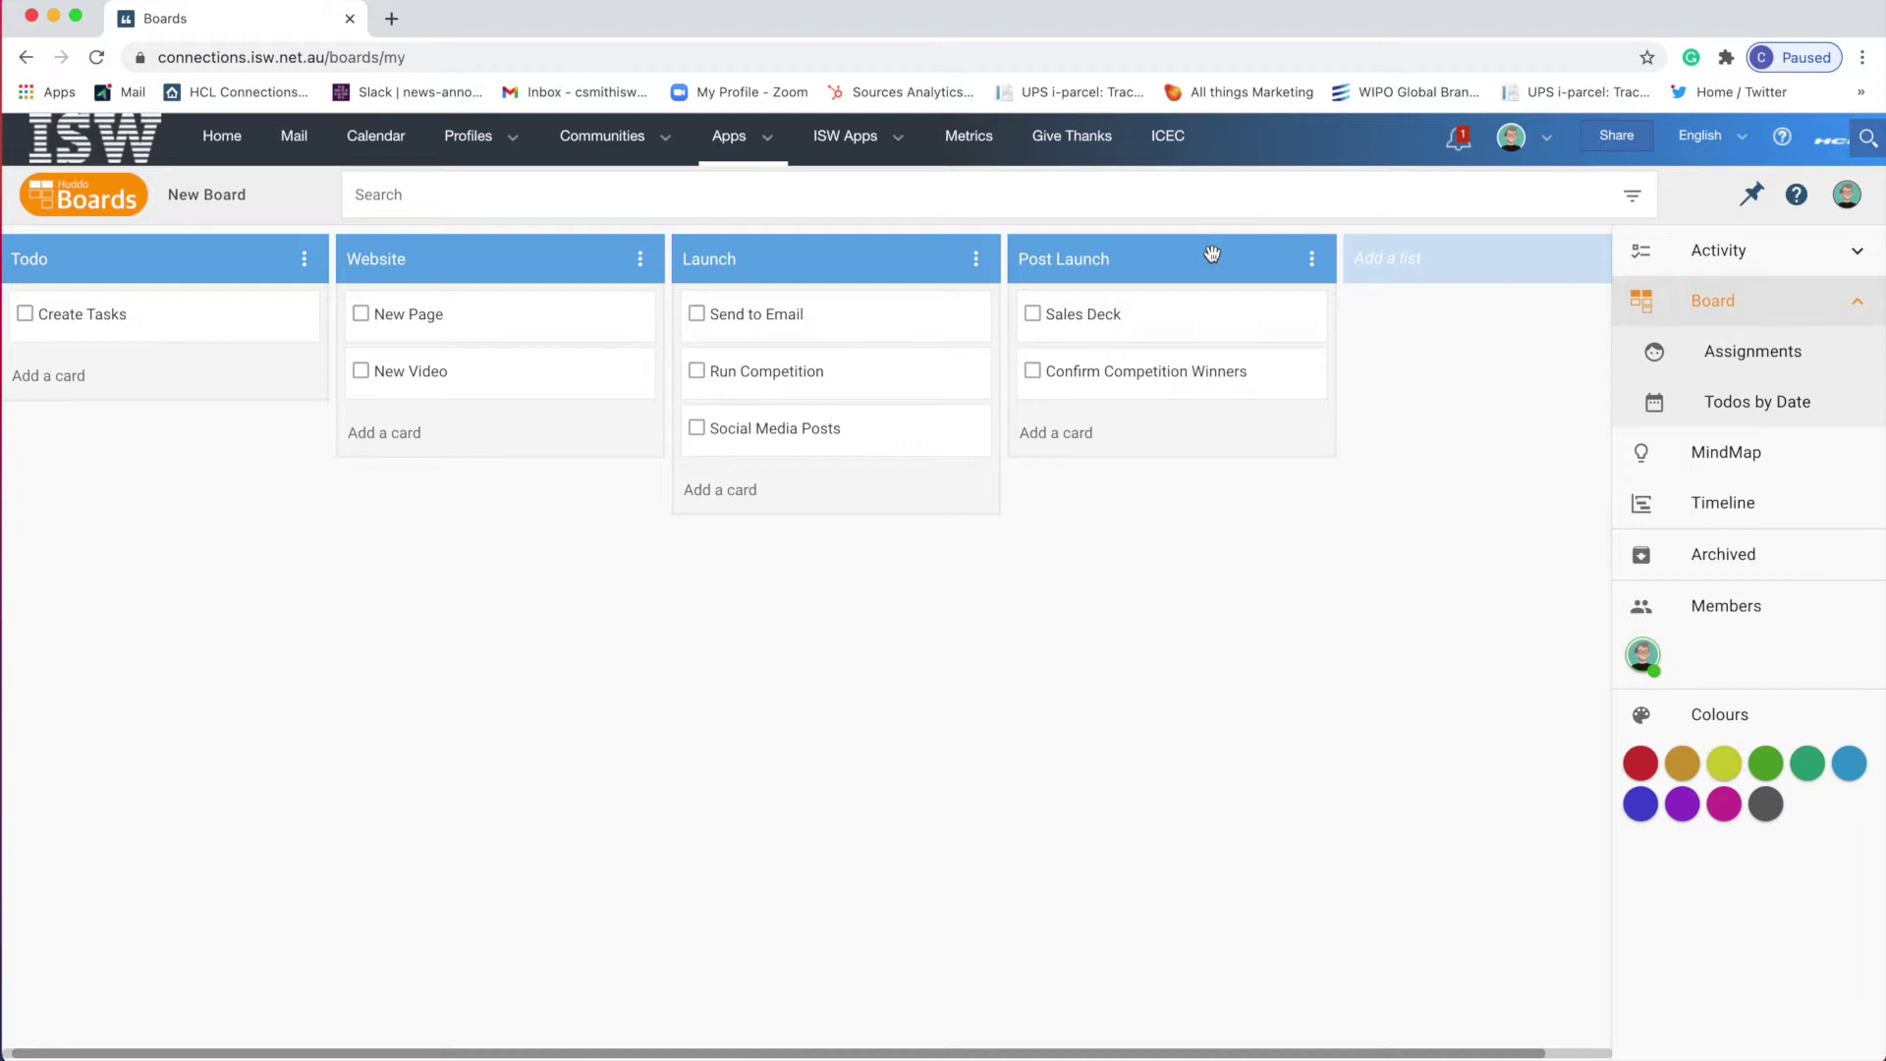
Step: Name the teal colour label Graphic Design
mouse_move(1857, 720)
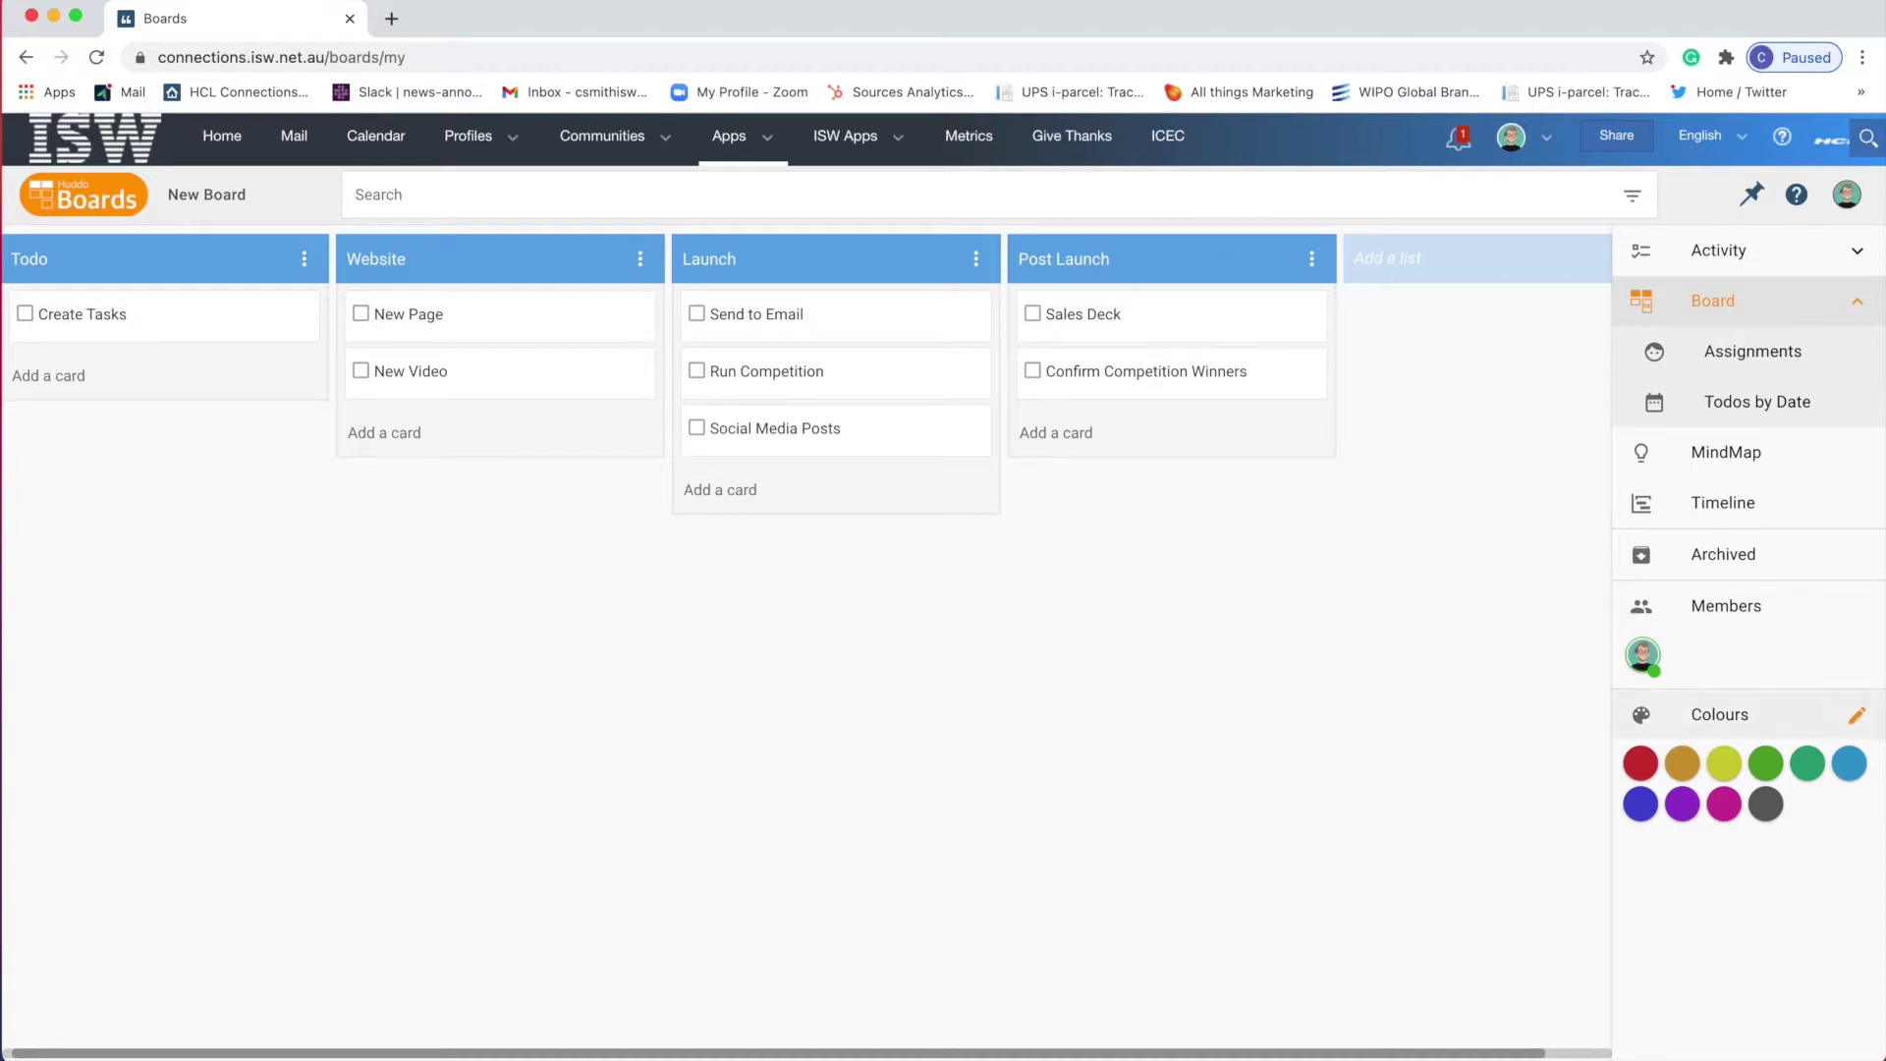
click(1857, 720)
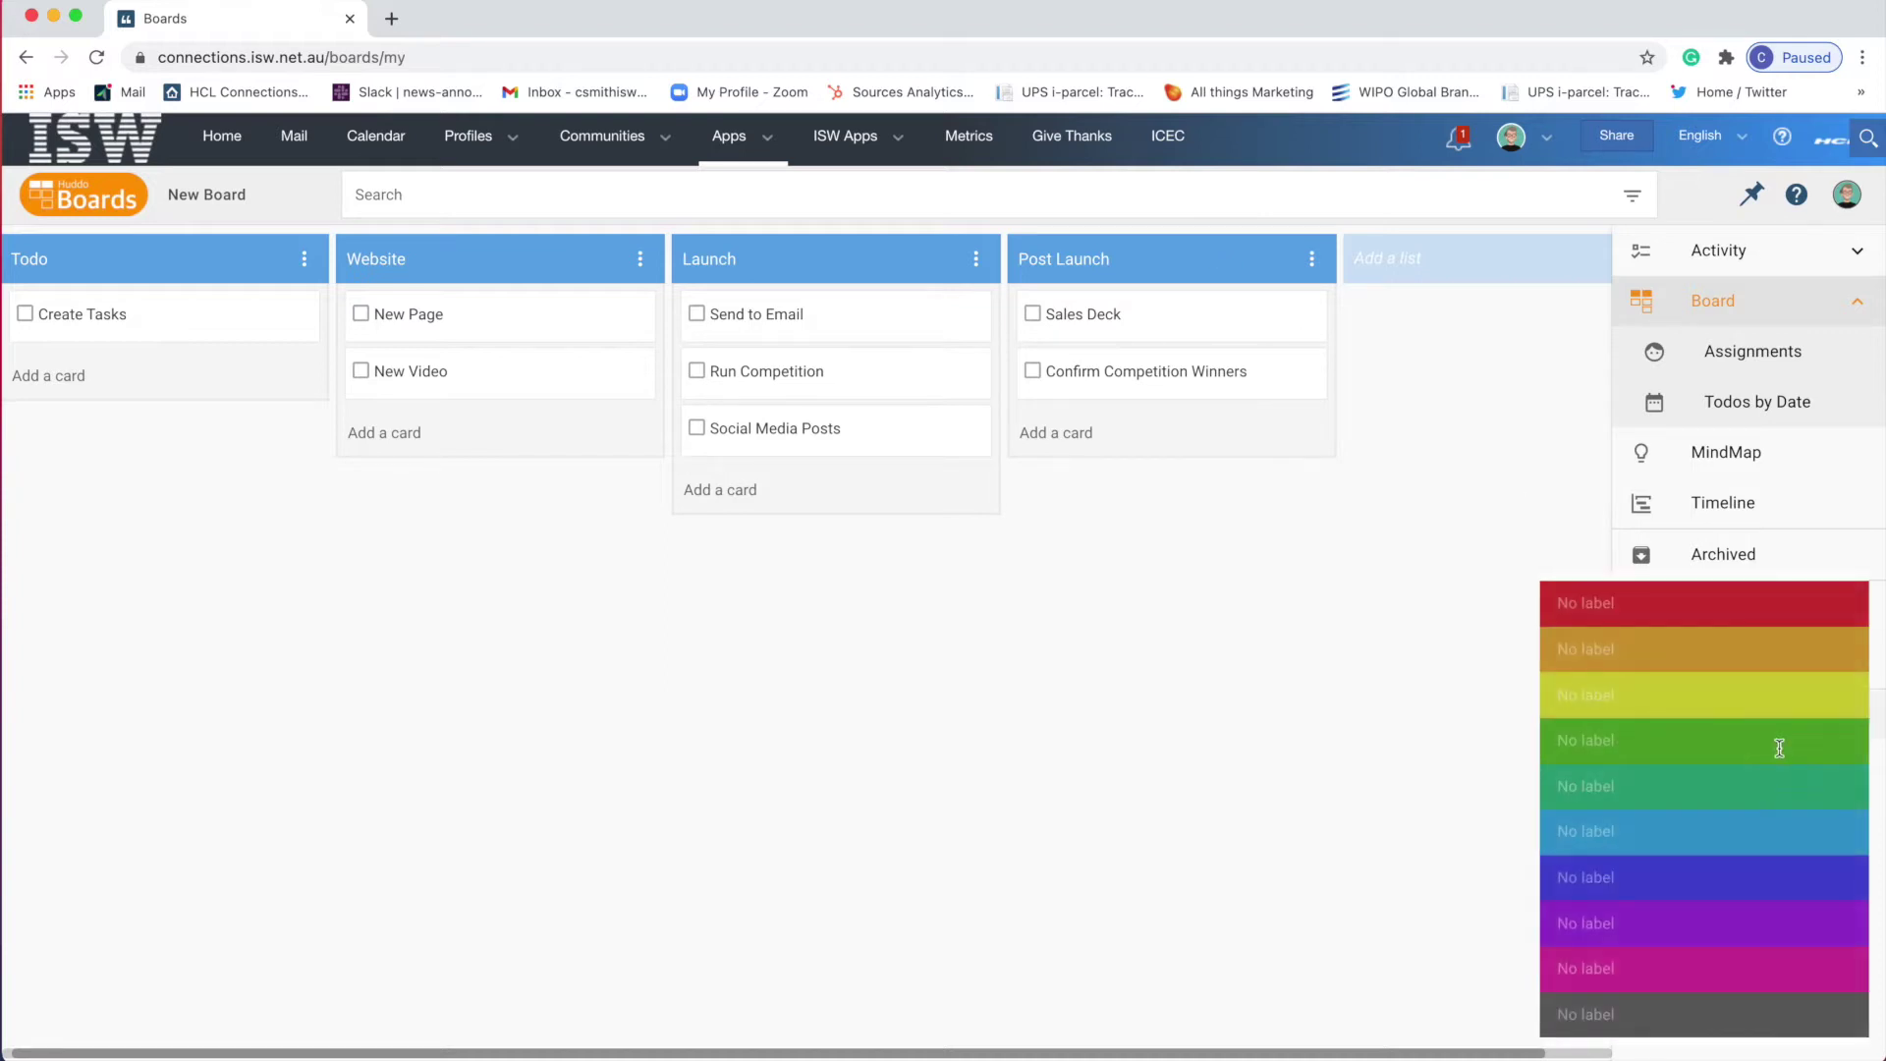
click(1684, 787)
text(Graphic Design)
key(Return)
Step: Tag six cards, all but Create Tasks and New Video, with Graphic Design, then filter by it
drag(1705, 801, 1197, 317)
drag(1657, 805, 1156, 369)
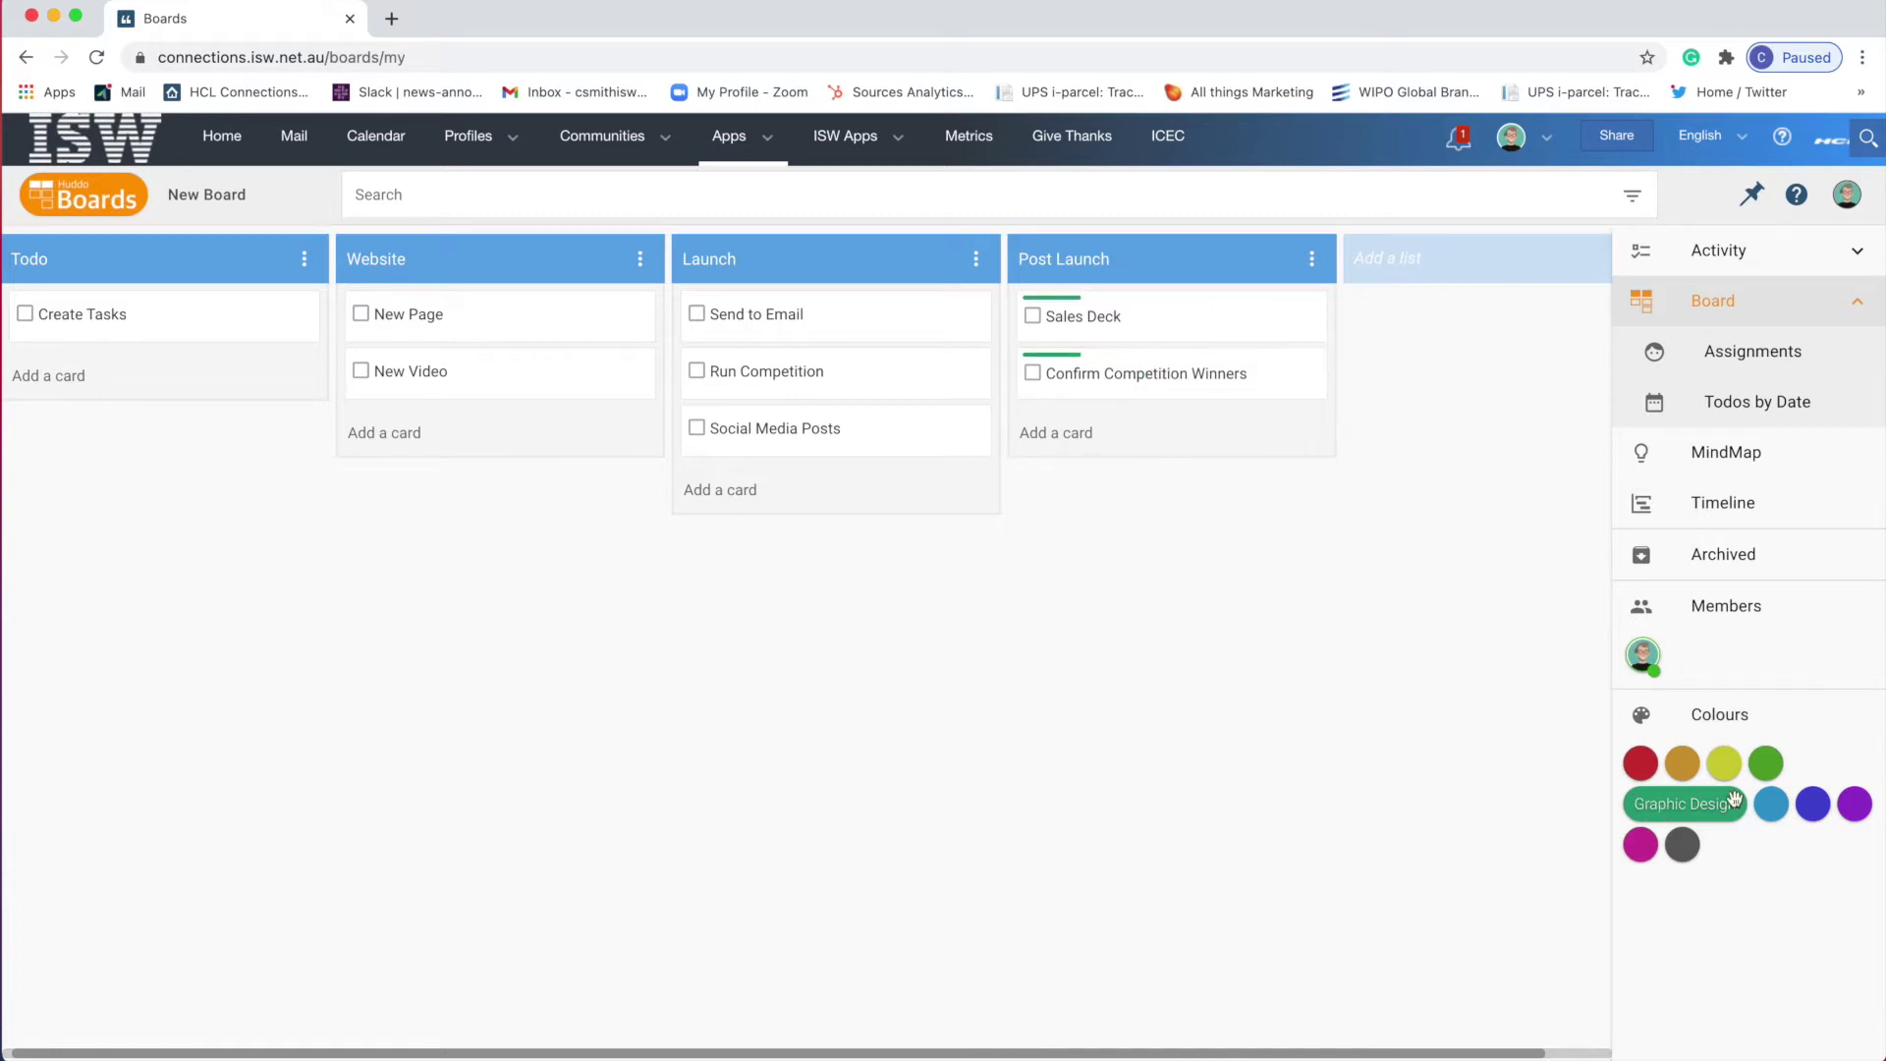
drag(1717, 808, 905, 311)
drag(1684, 803, 933, 381)
drag(1684, 804, 814, 423)
drag(1661, 806, 536, 322)
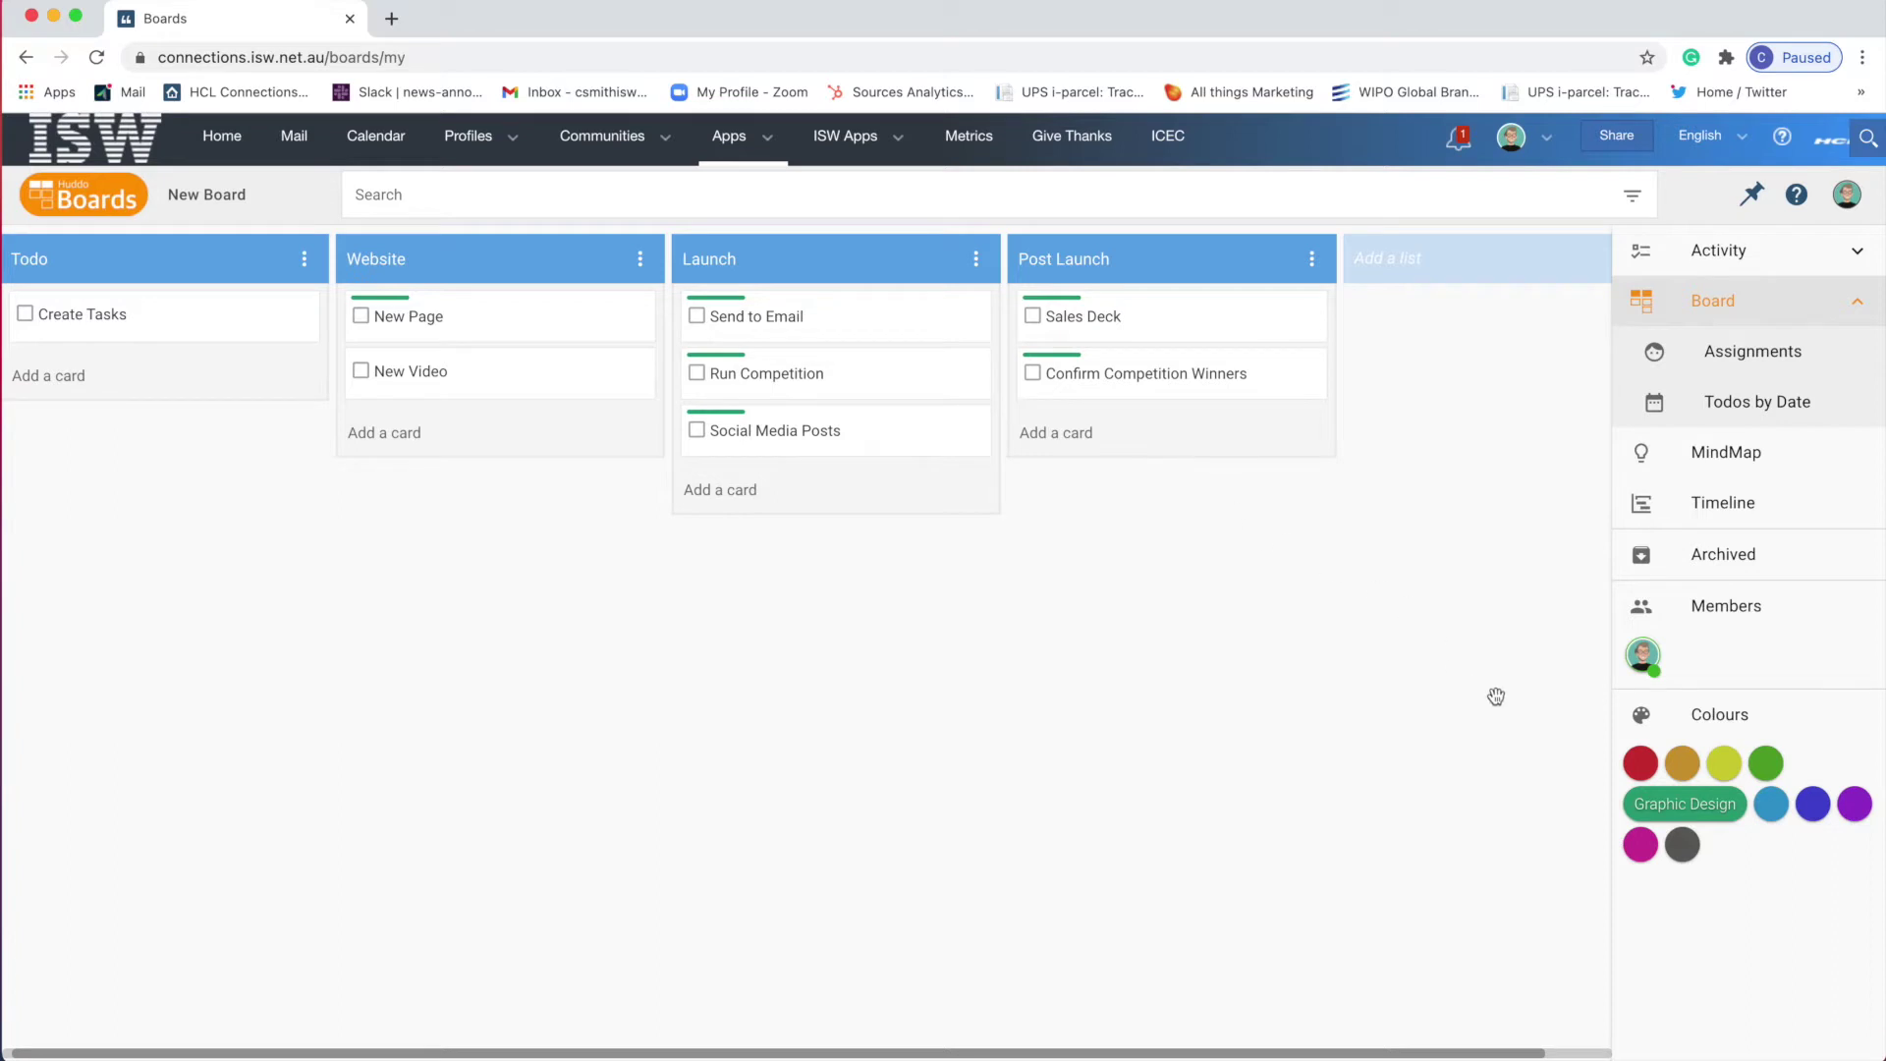
click(1684, 804)
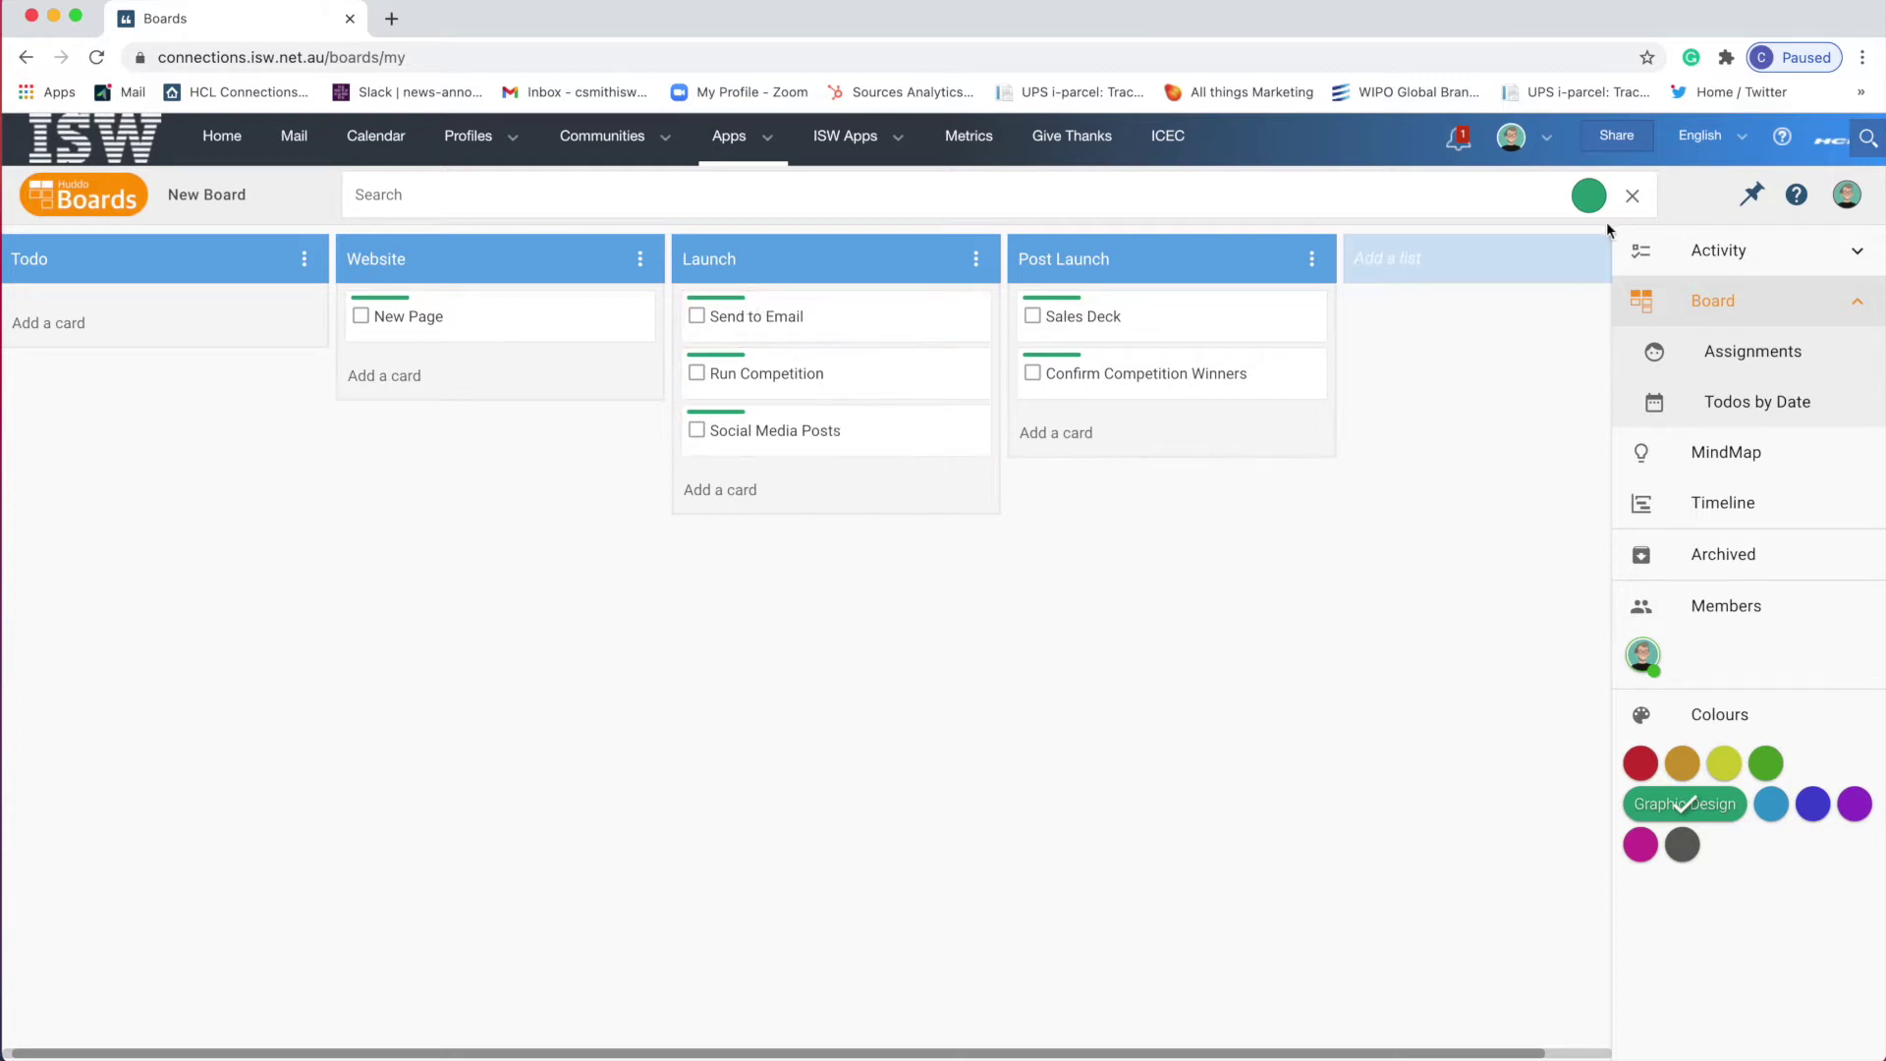
click(1632, 200)
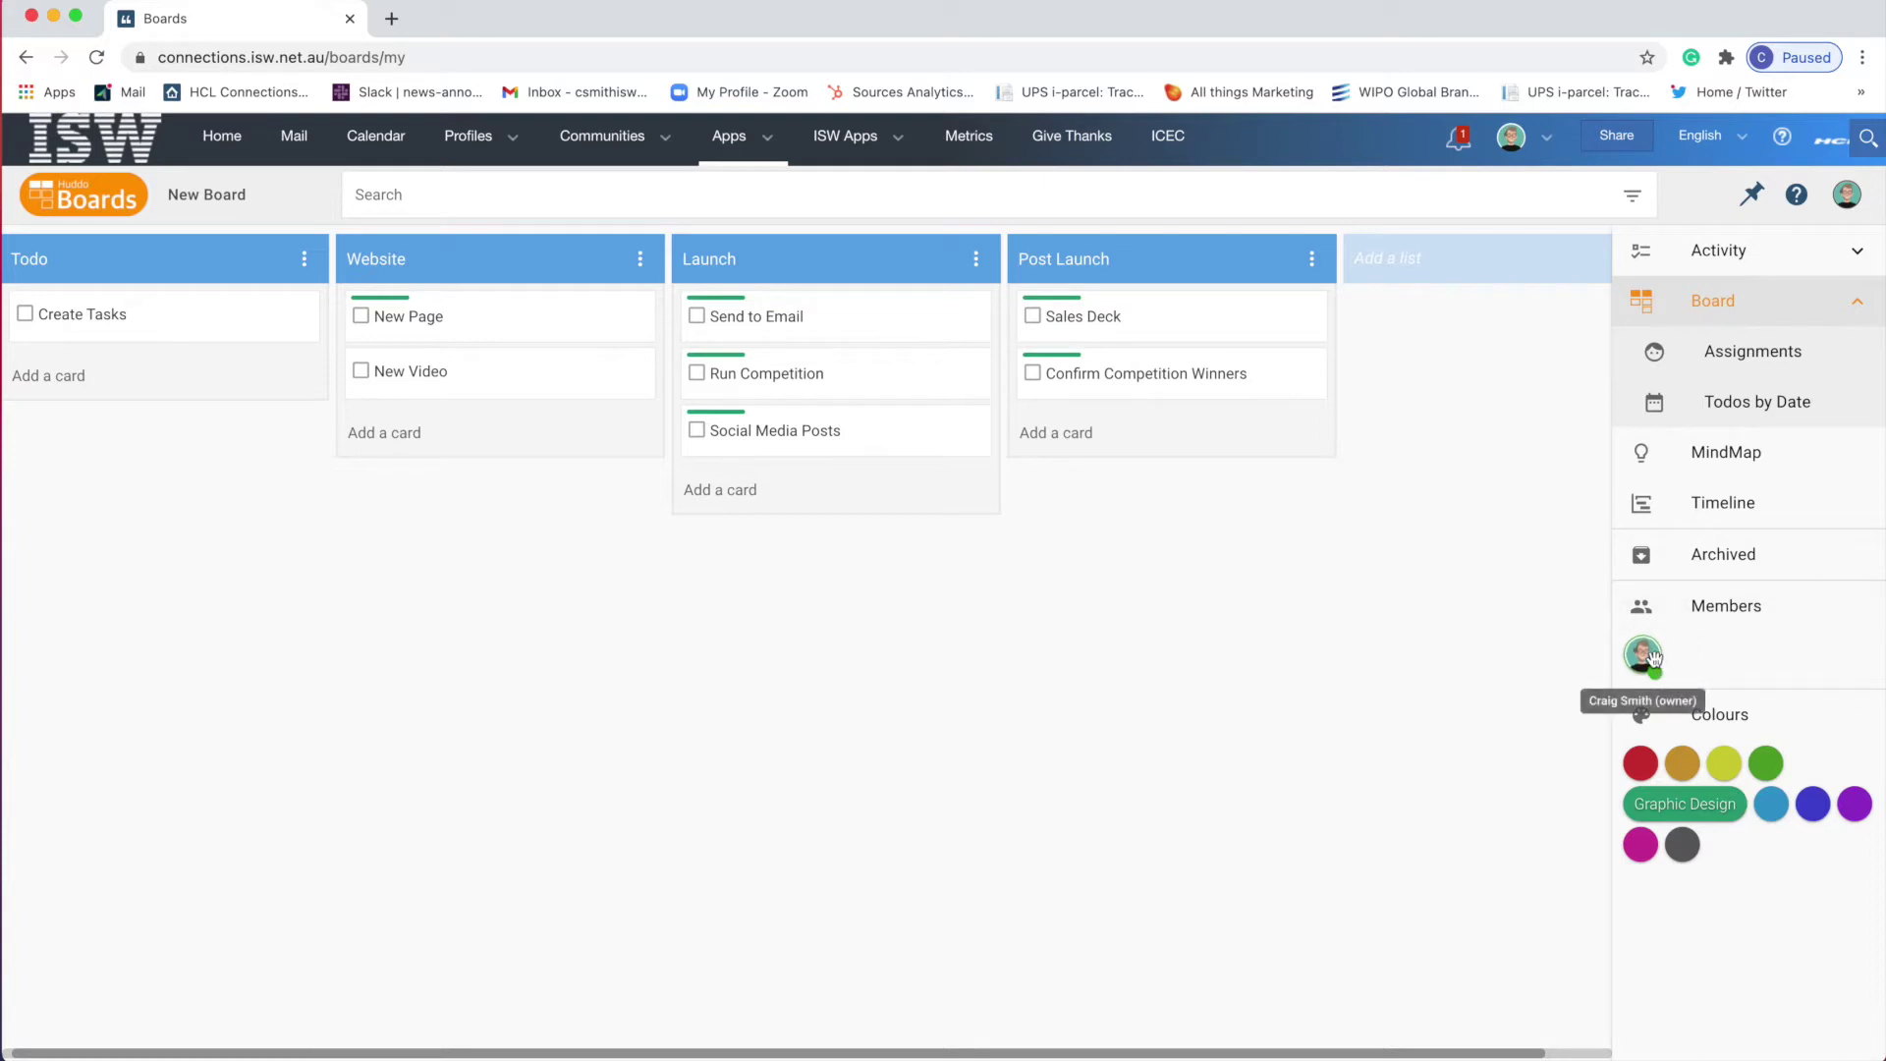
Step: Assign the board owner to all seven cards outside Todo, from Sales Deck to New Video
drag(1642, 654, 1218, 317)
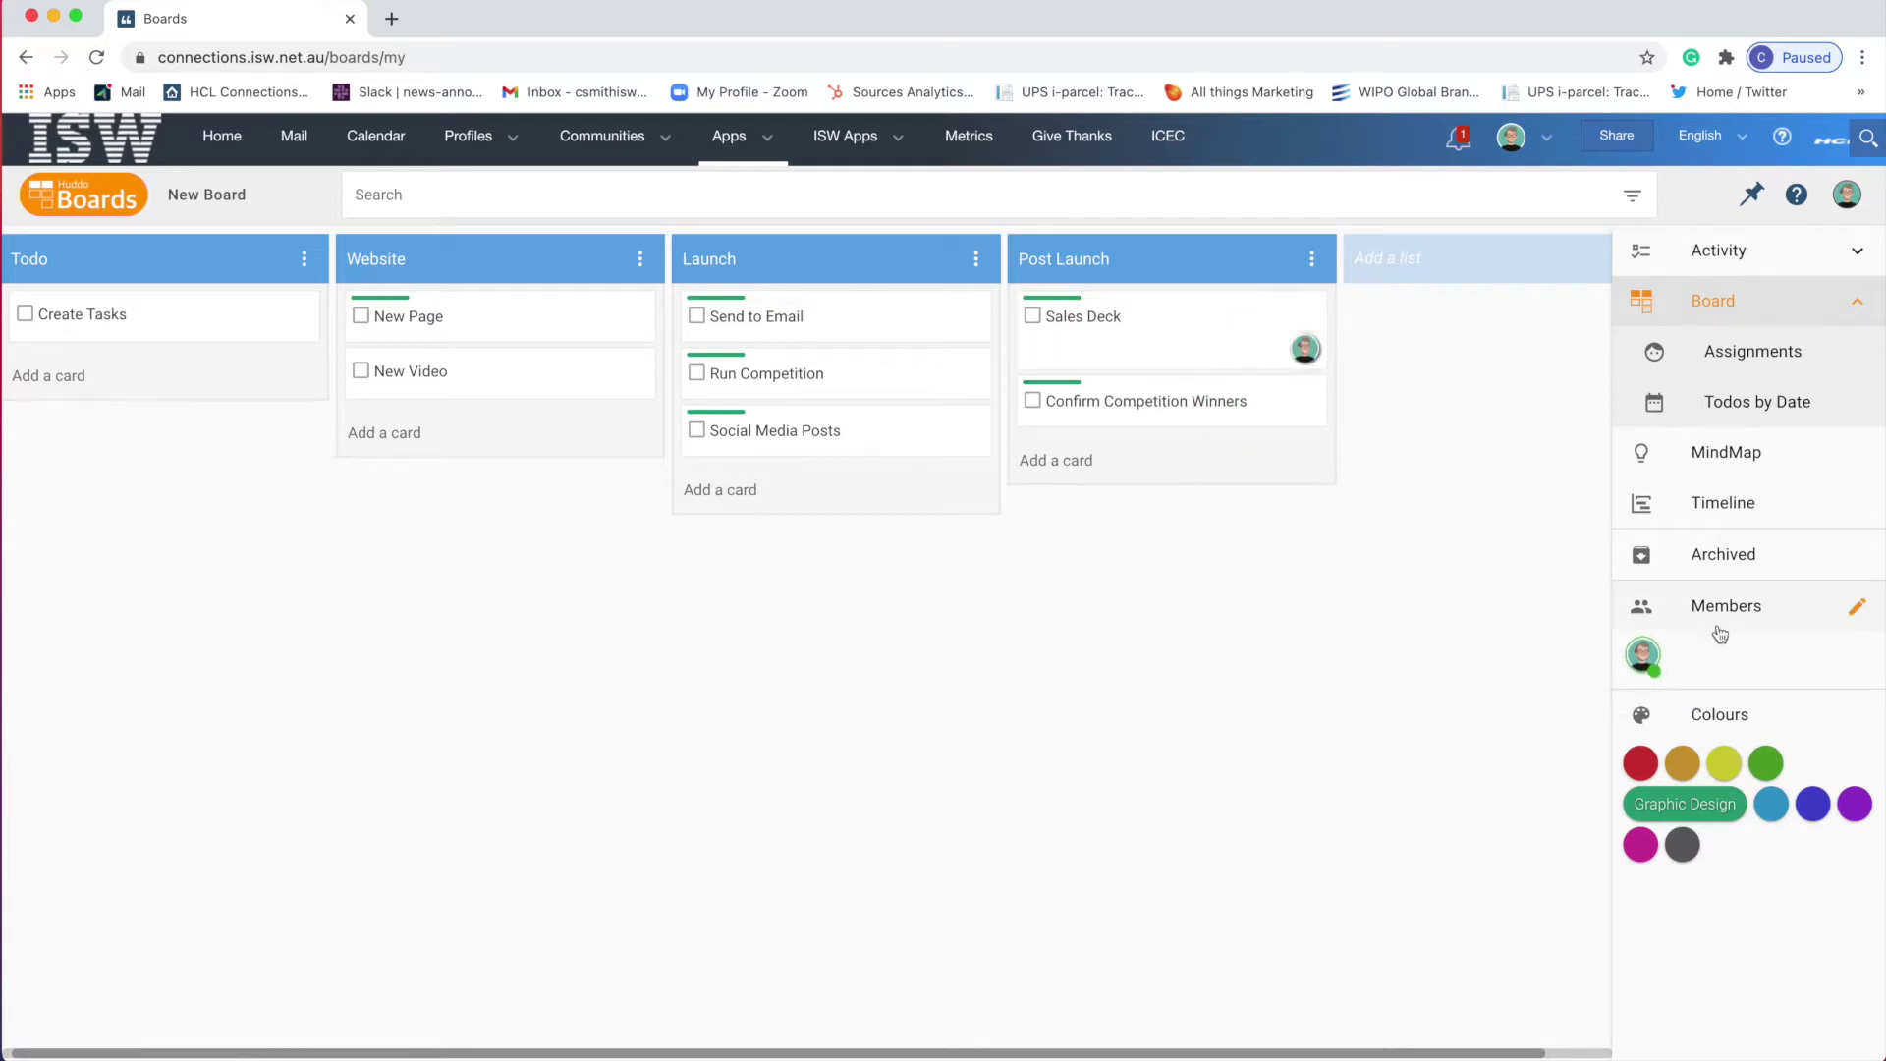
drag(1643, 654, 1302, 388)
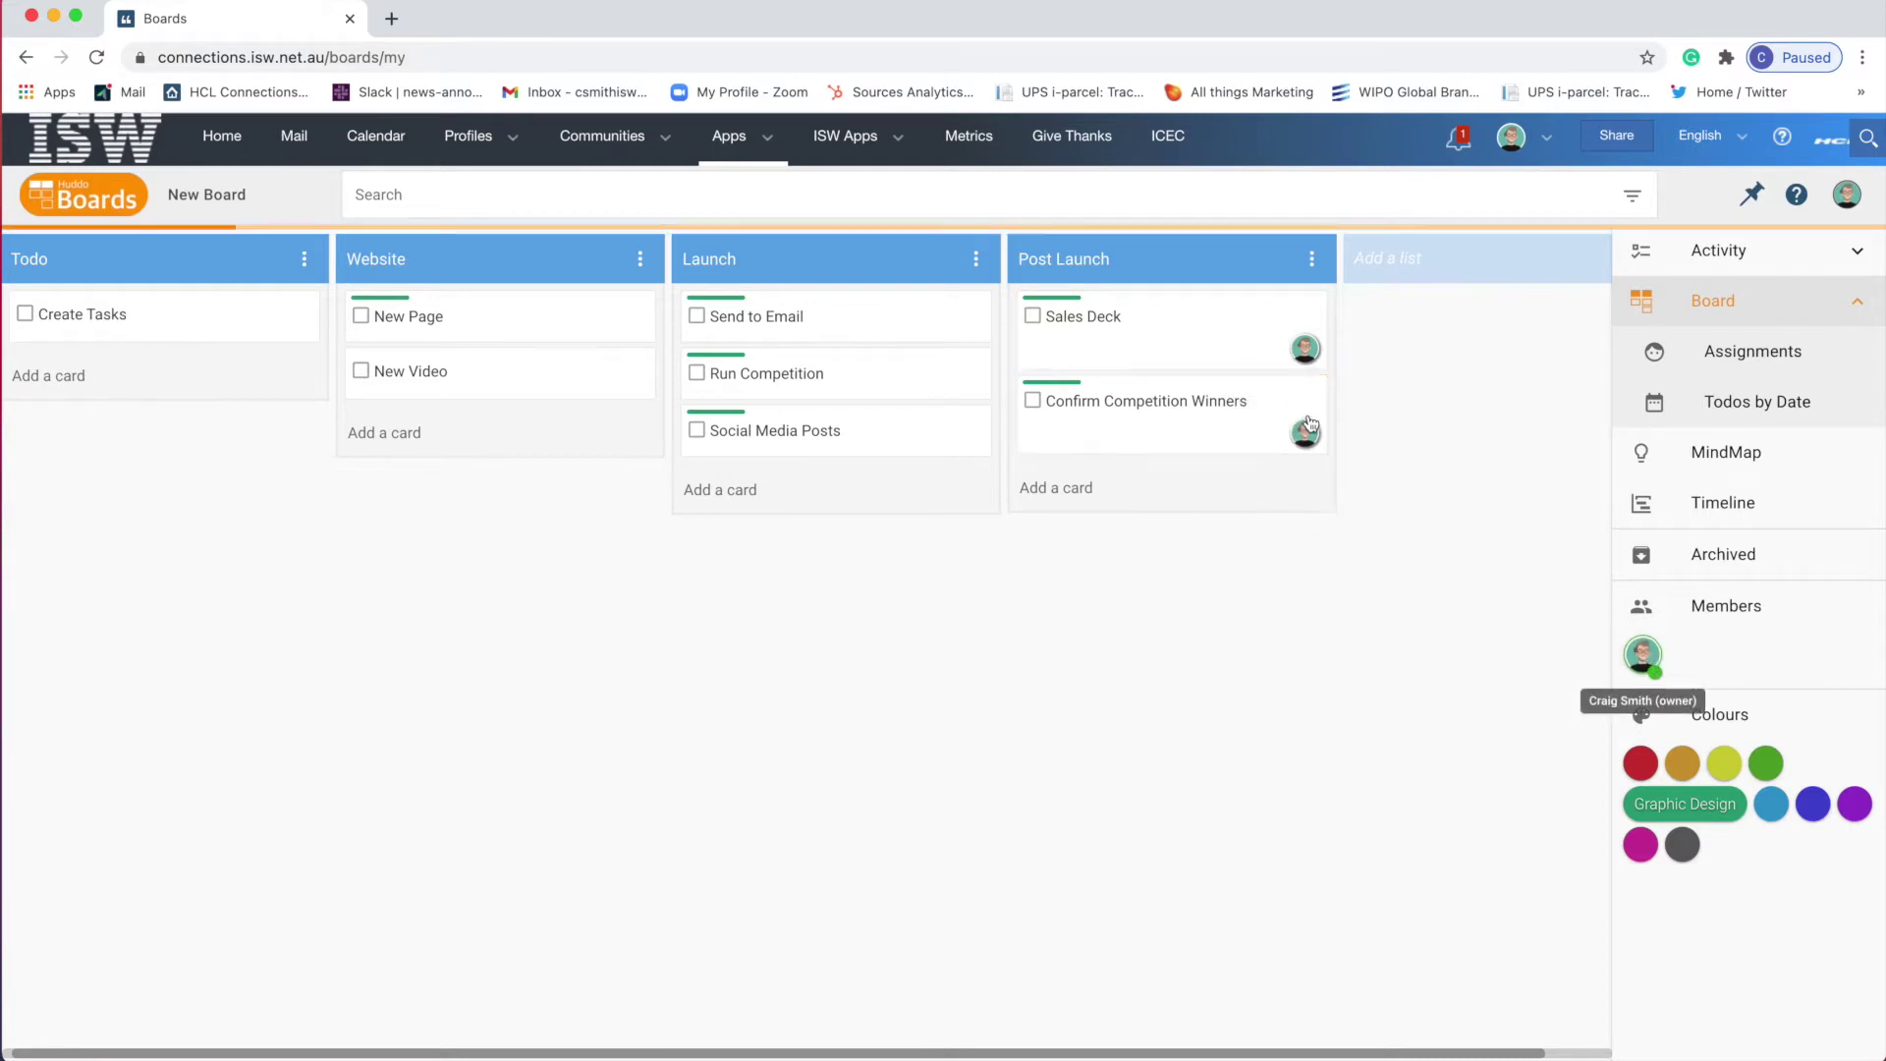
drag(1643, 654, 973, 339)
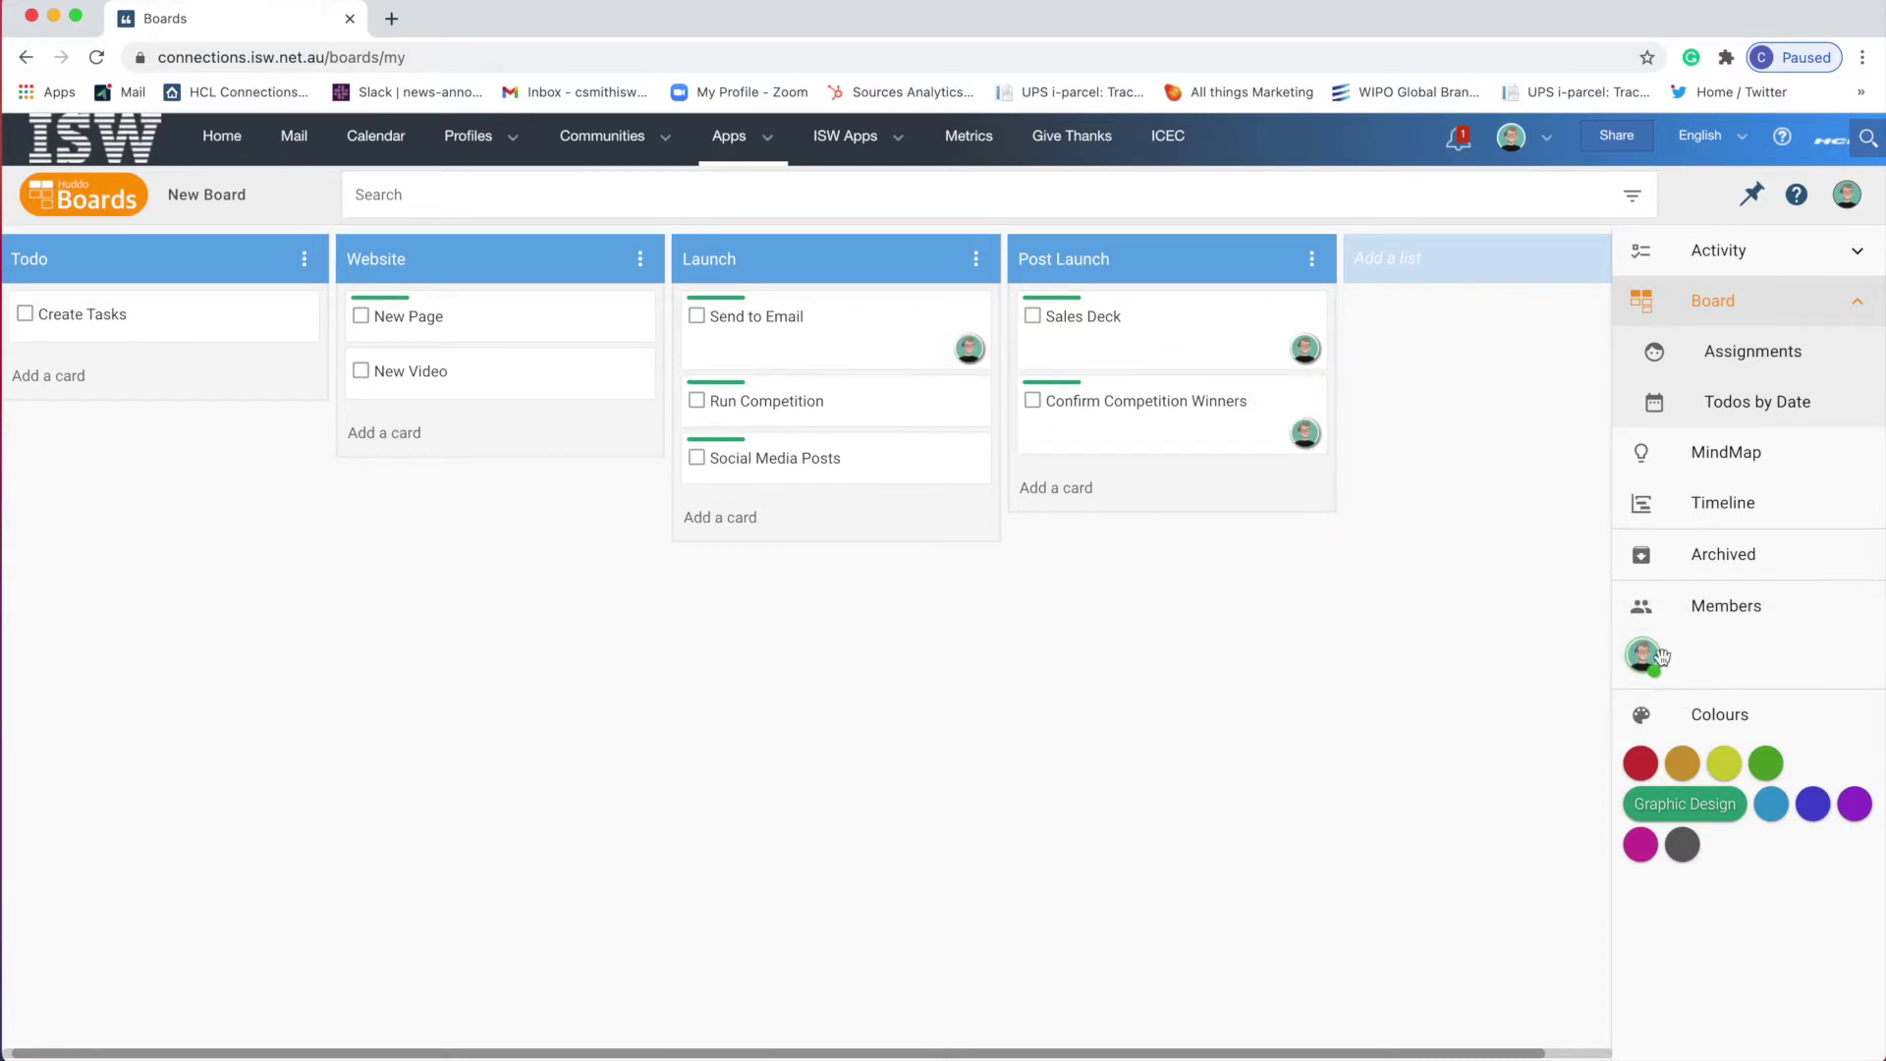
drag(1643, 654, 968, 427)
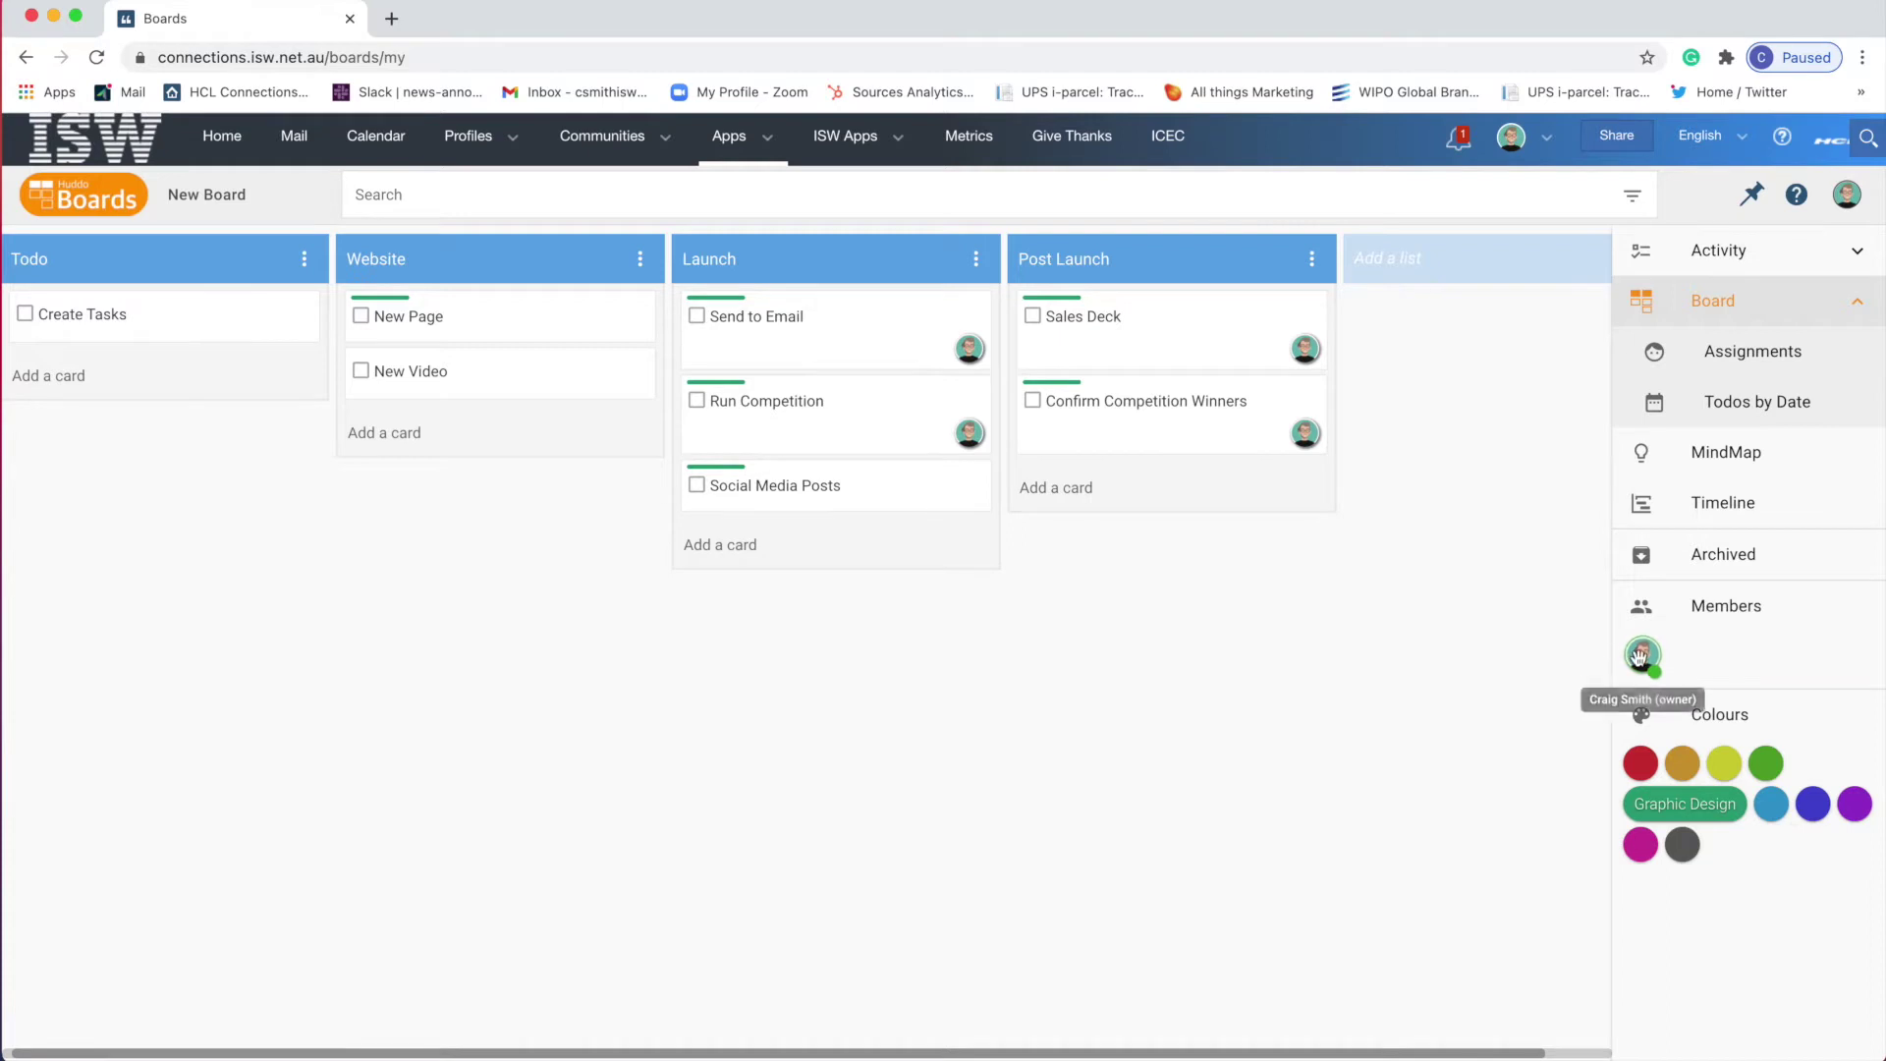
drag(1642, 654, 973, 496)
drag(1625, 664, 605, 329)
mouse_move(1646, 654)
mouse_down()
mouse_move(1461, 626)
mouse_move(615, 408)
mouse_move(634, 425)
mouse_up()
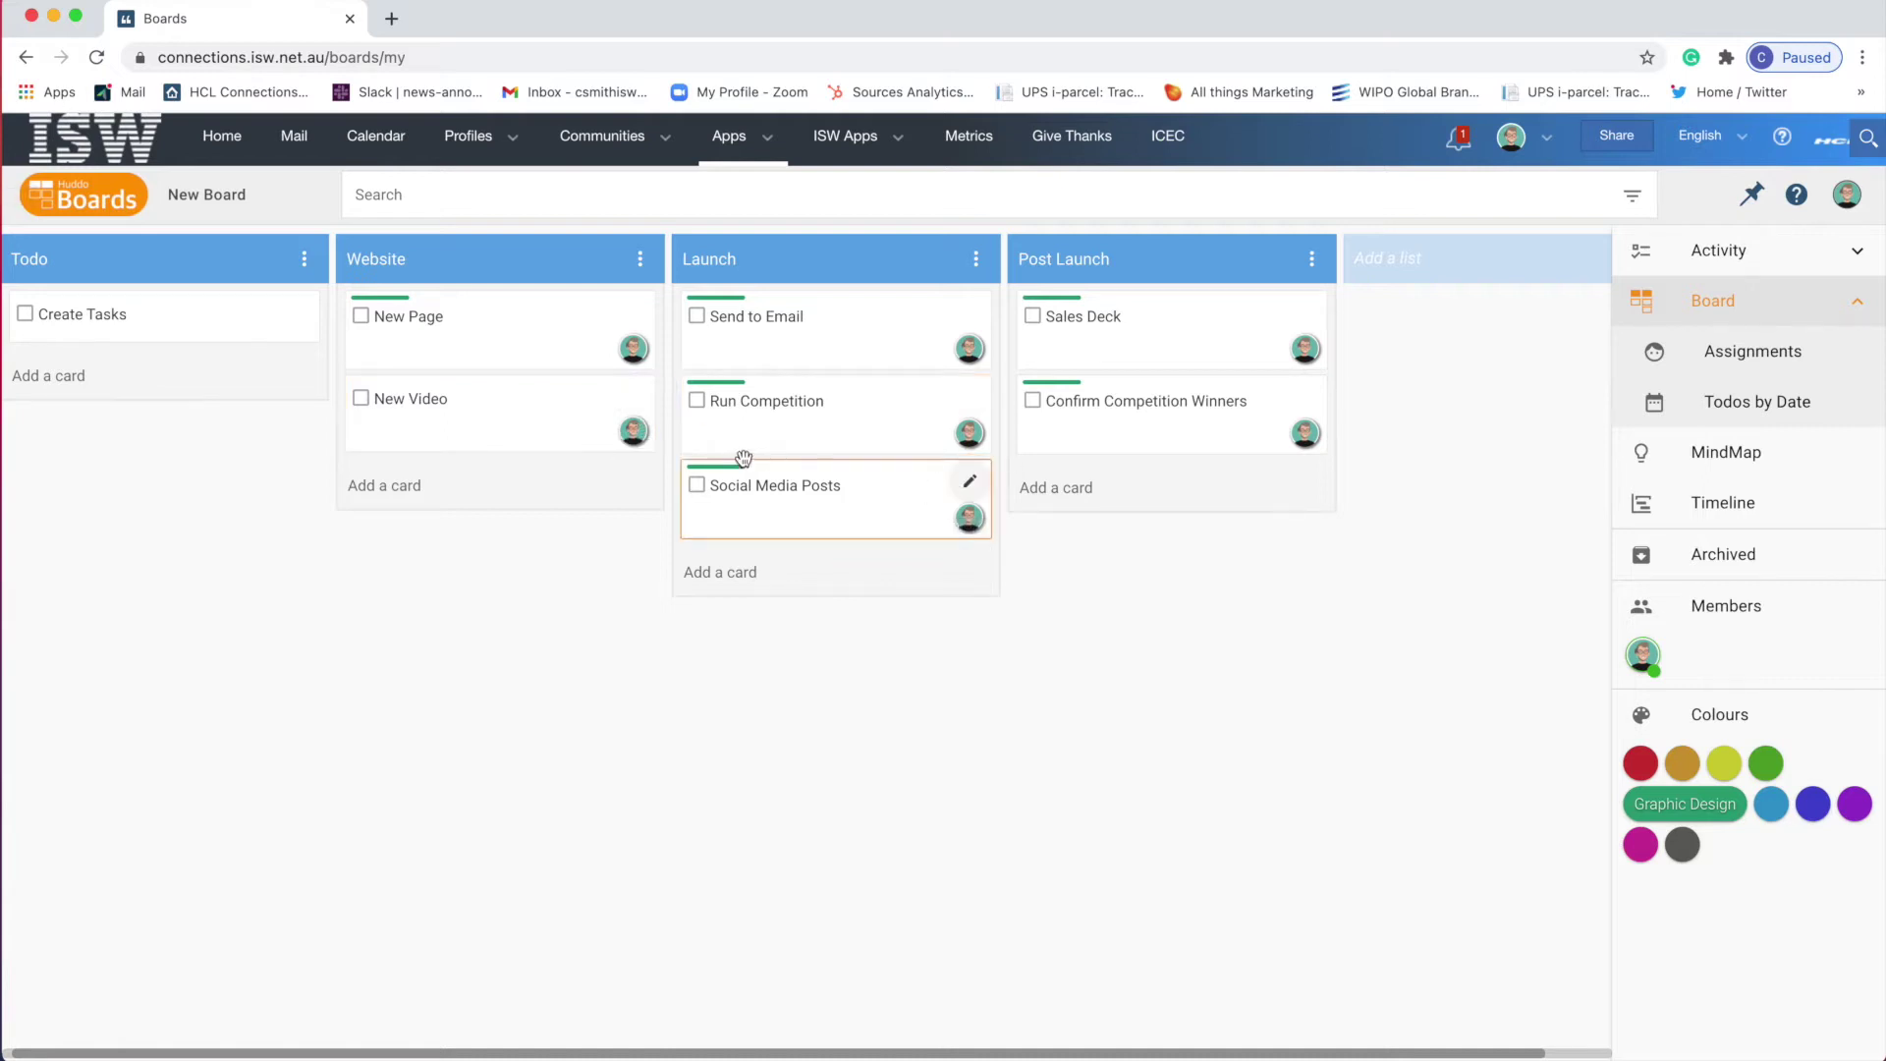
Step: Search for the colleague by name and add them as a board member
click(1861, 608)
click(848, 362)
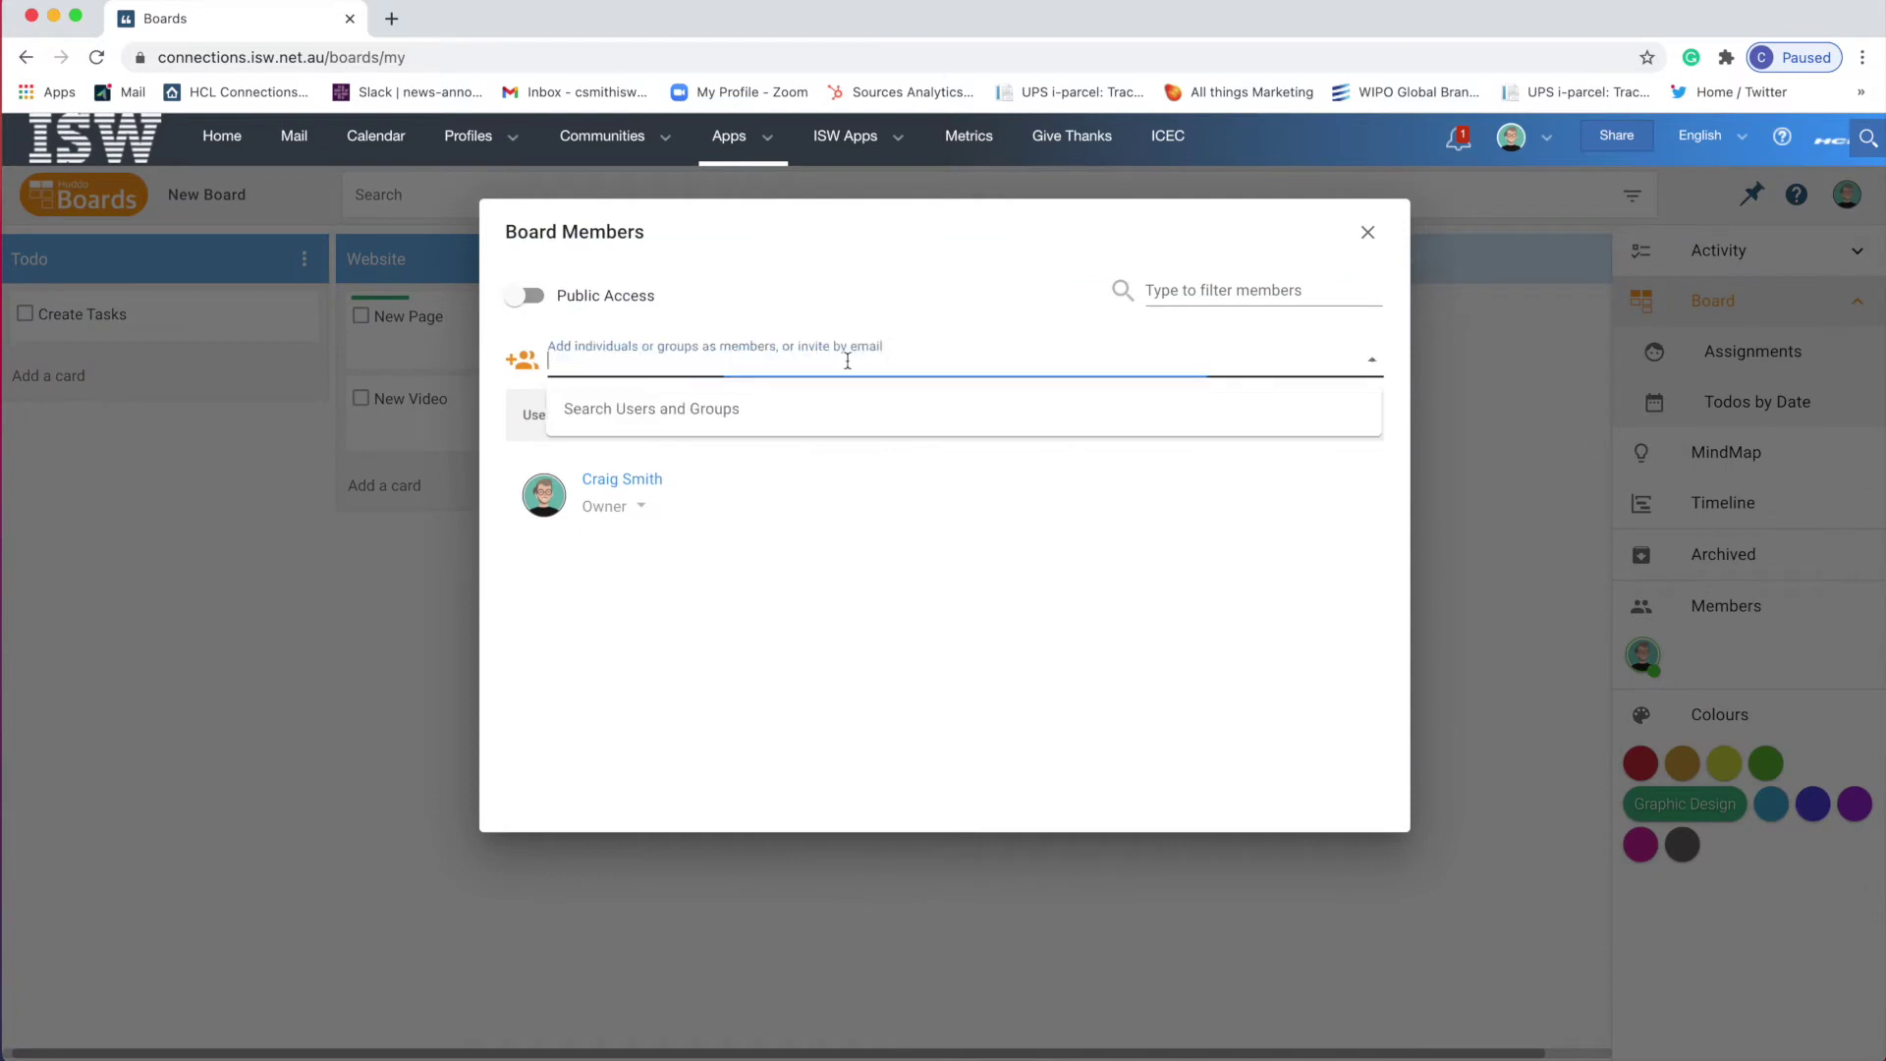
text(hailey)
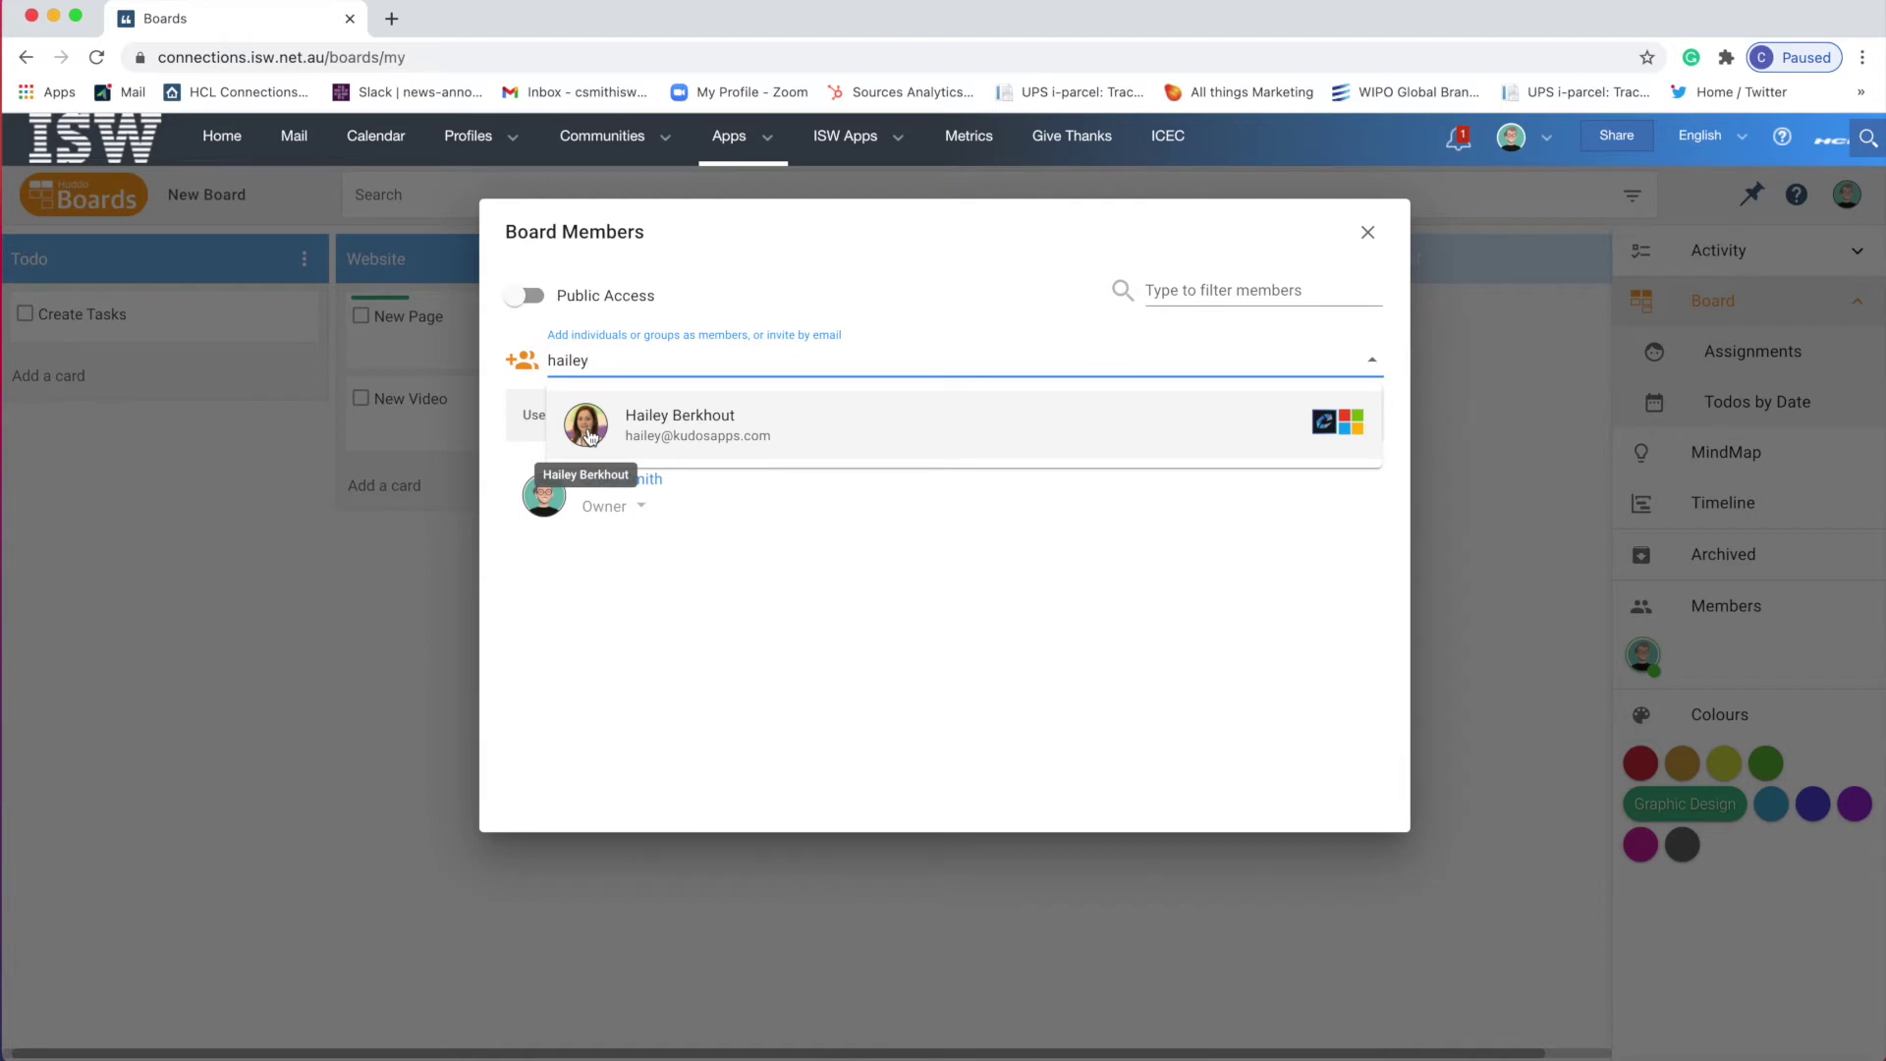
click(698, 432)
click(1287, 353)
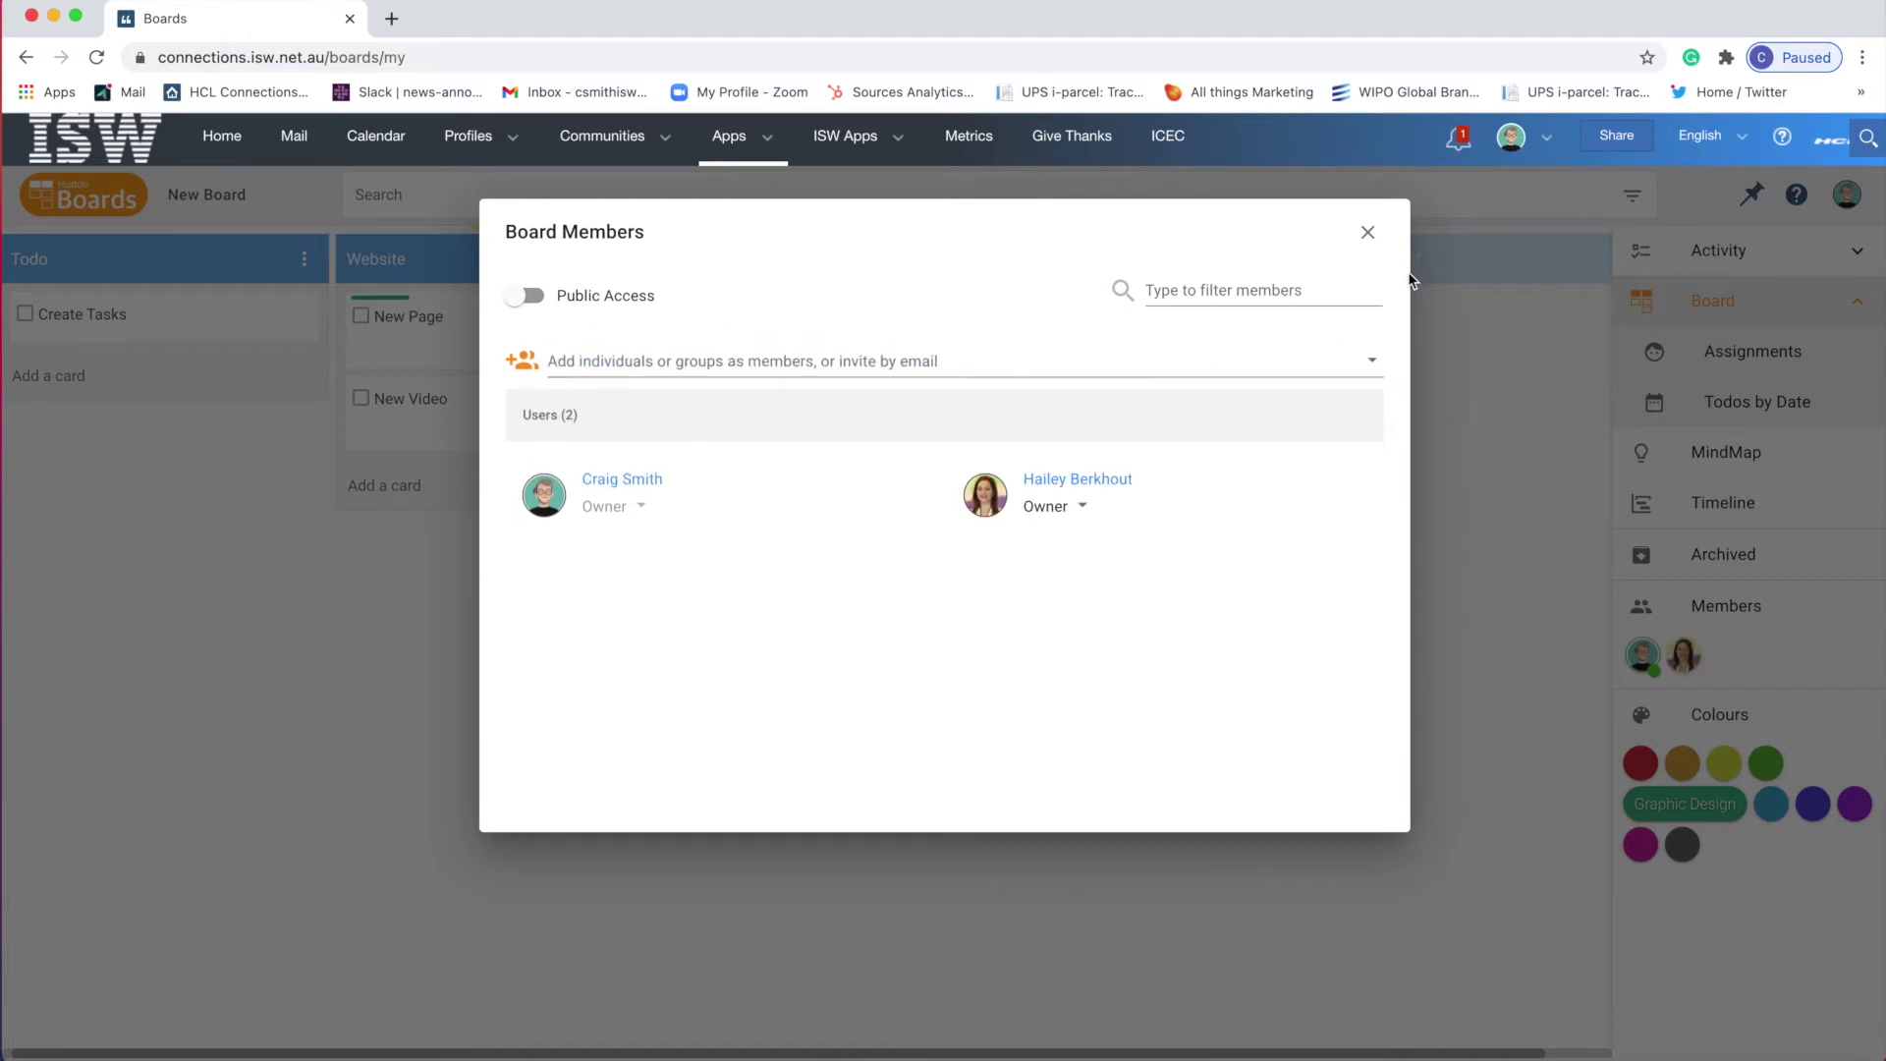
click(1369, 233)
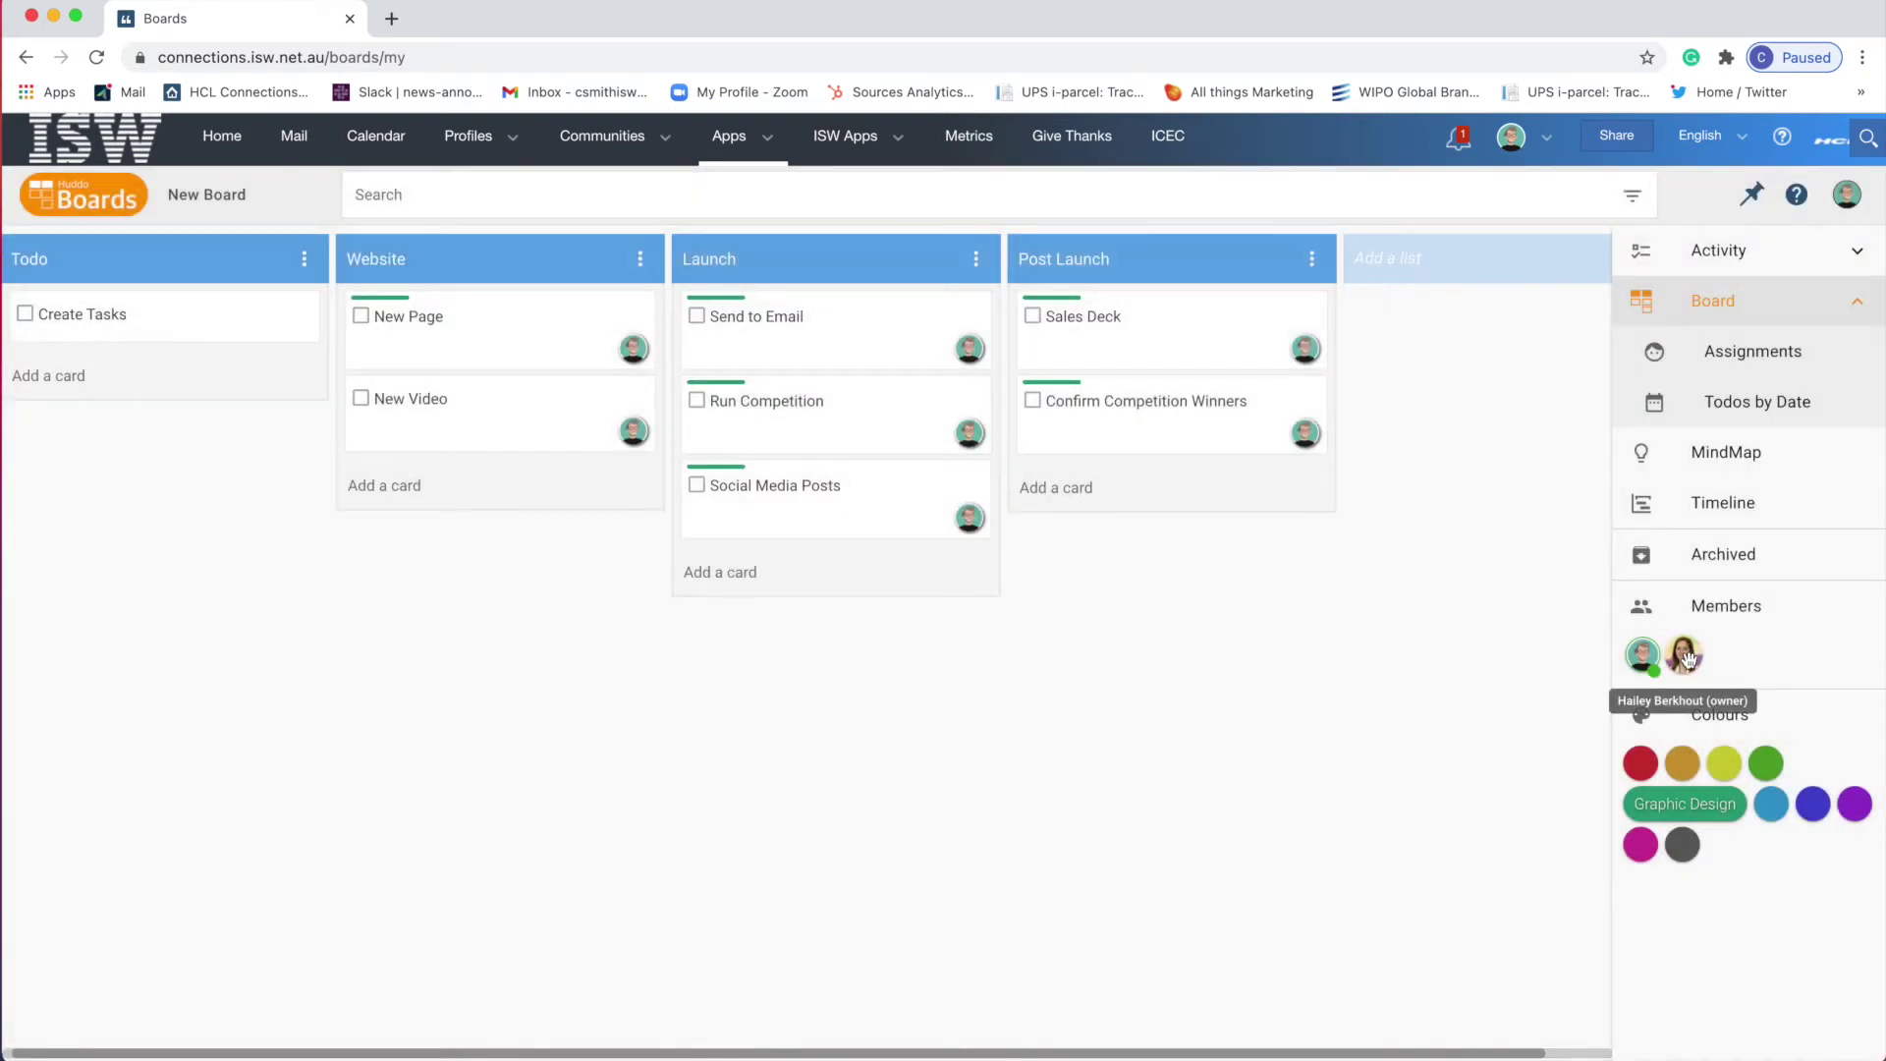
Step: Assign the new member to Sales Deck and New Video, then filter by them and clear it
drag(1689, 658, 1249, 356)
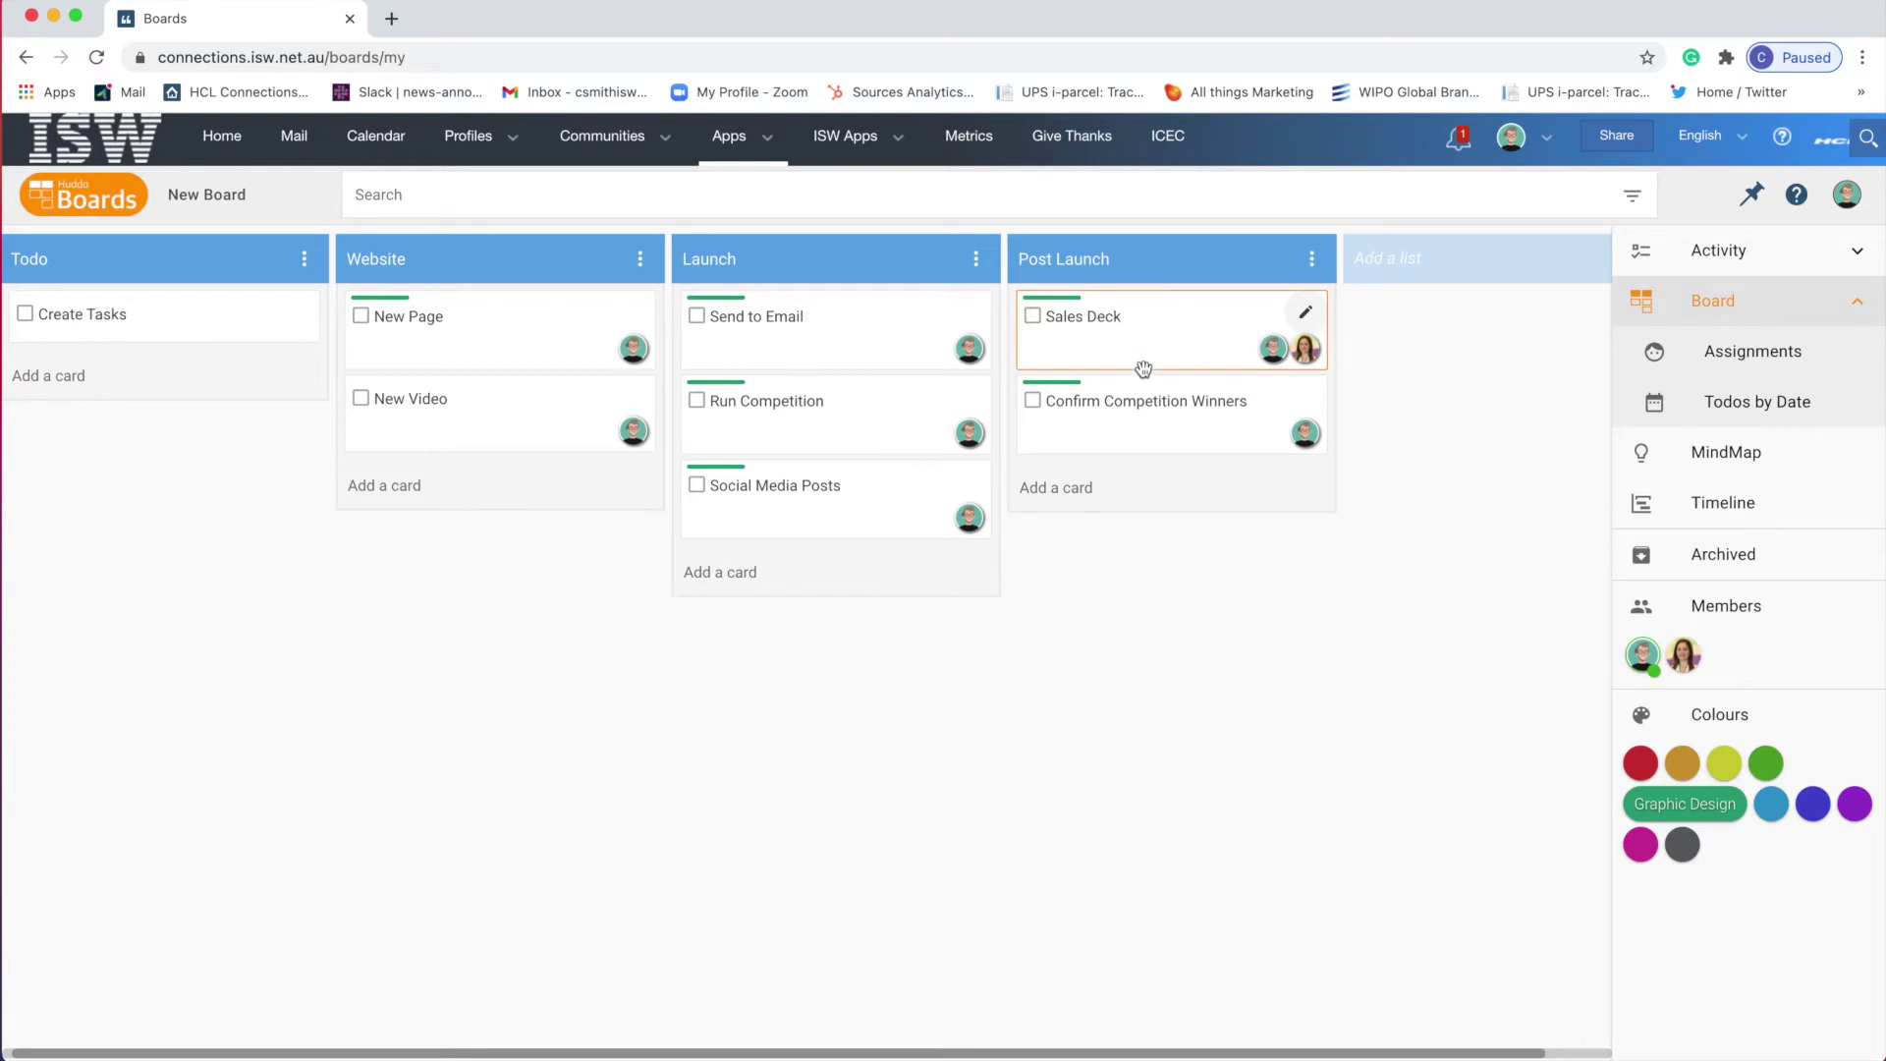
drag(1684, 655, 566, 436)
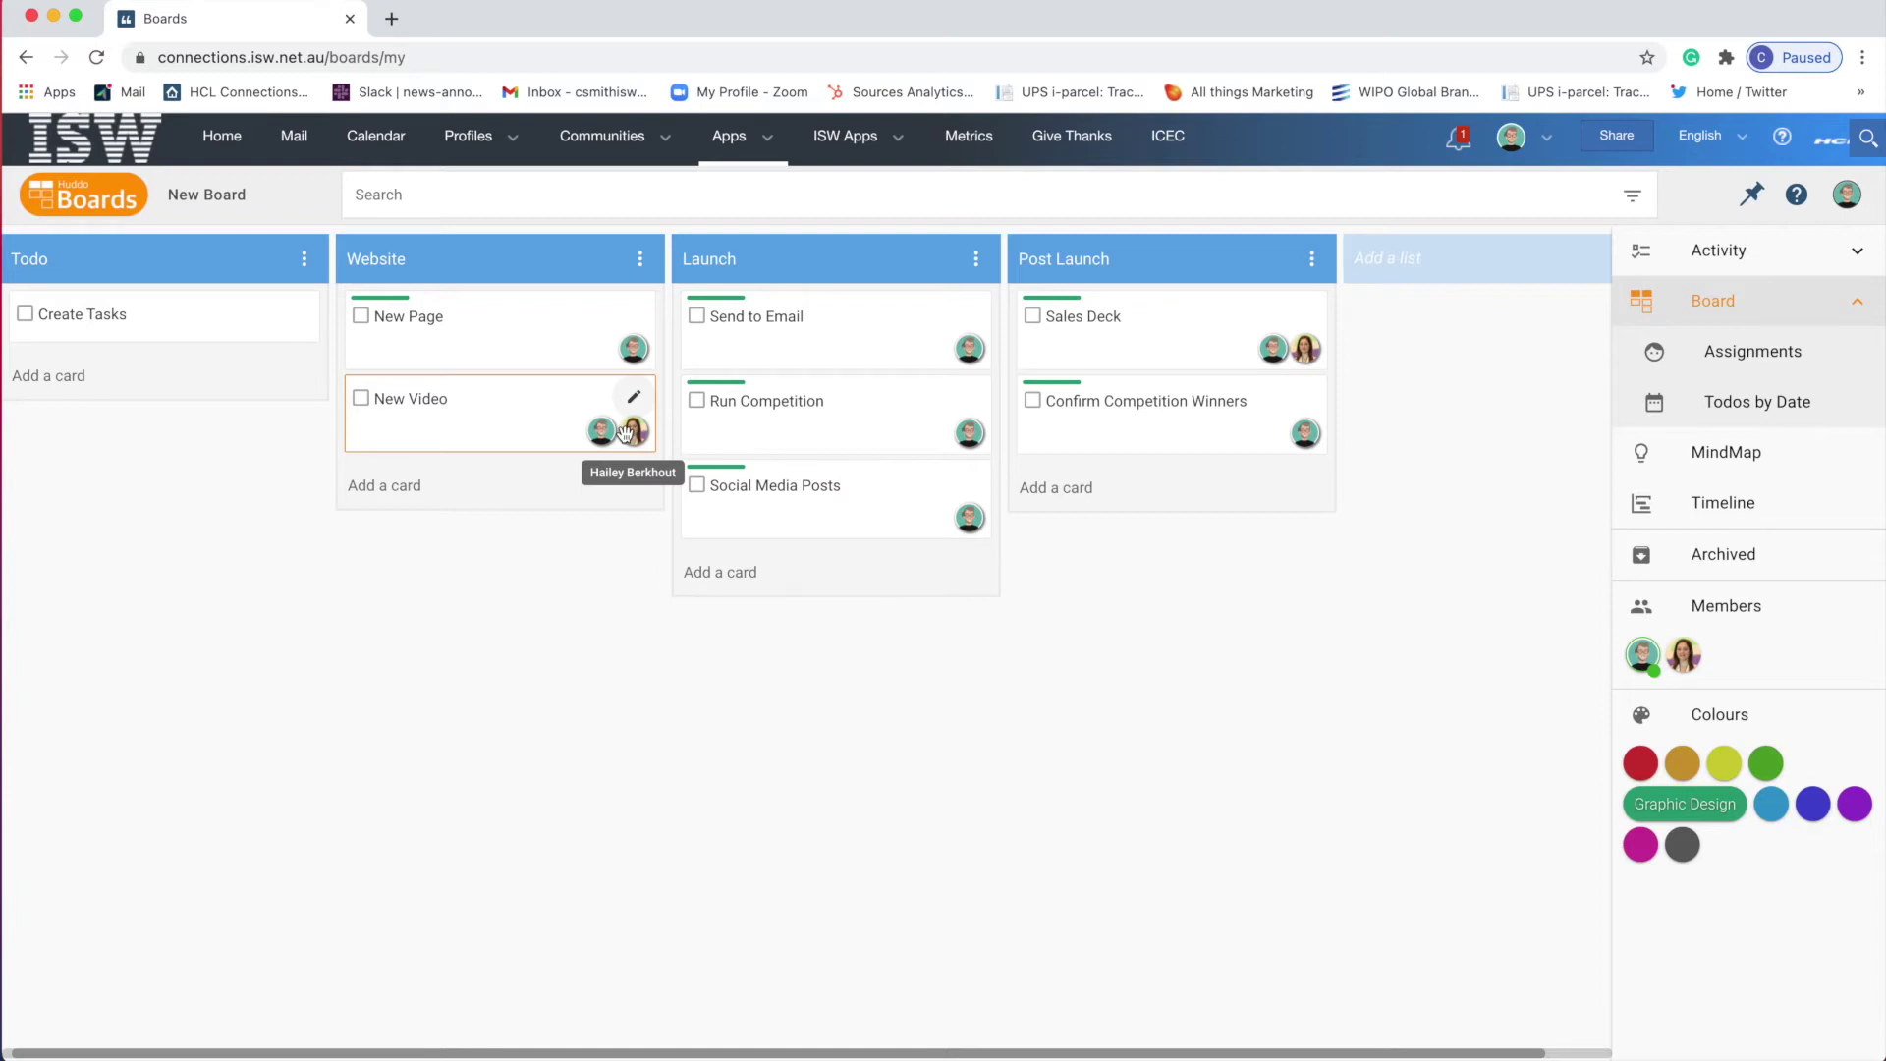
click(1684, 654)
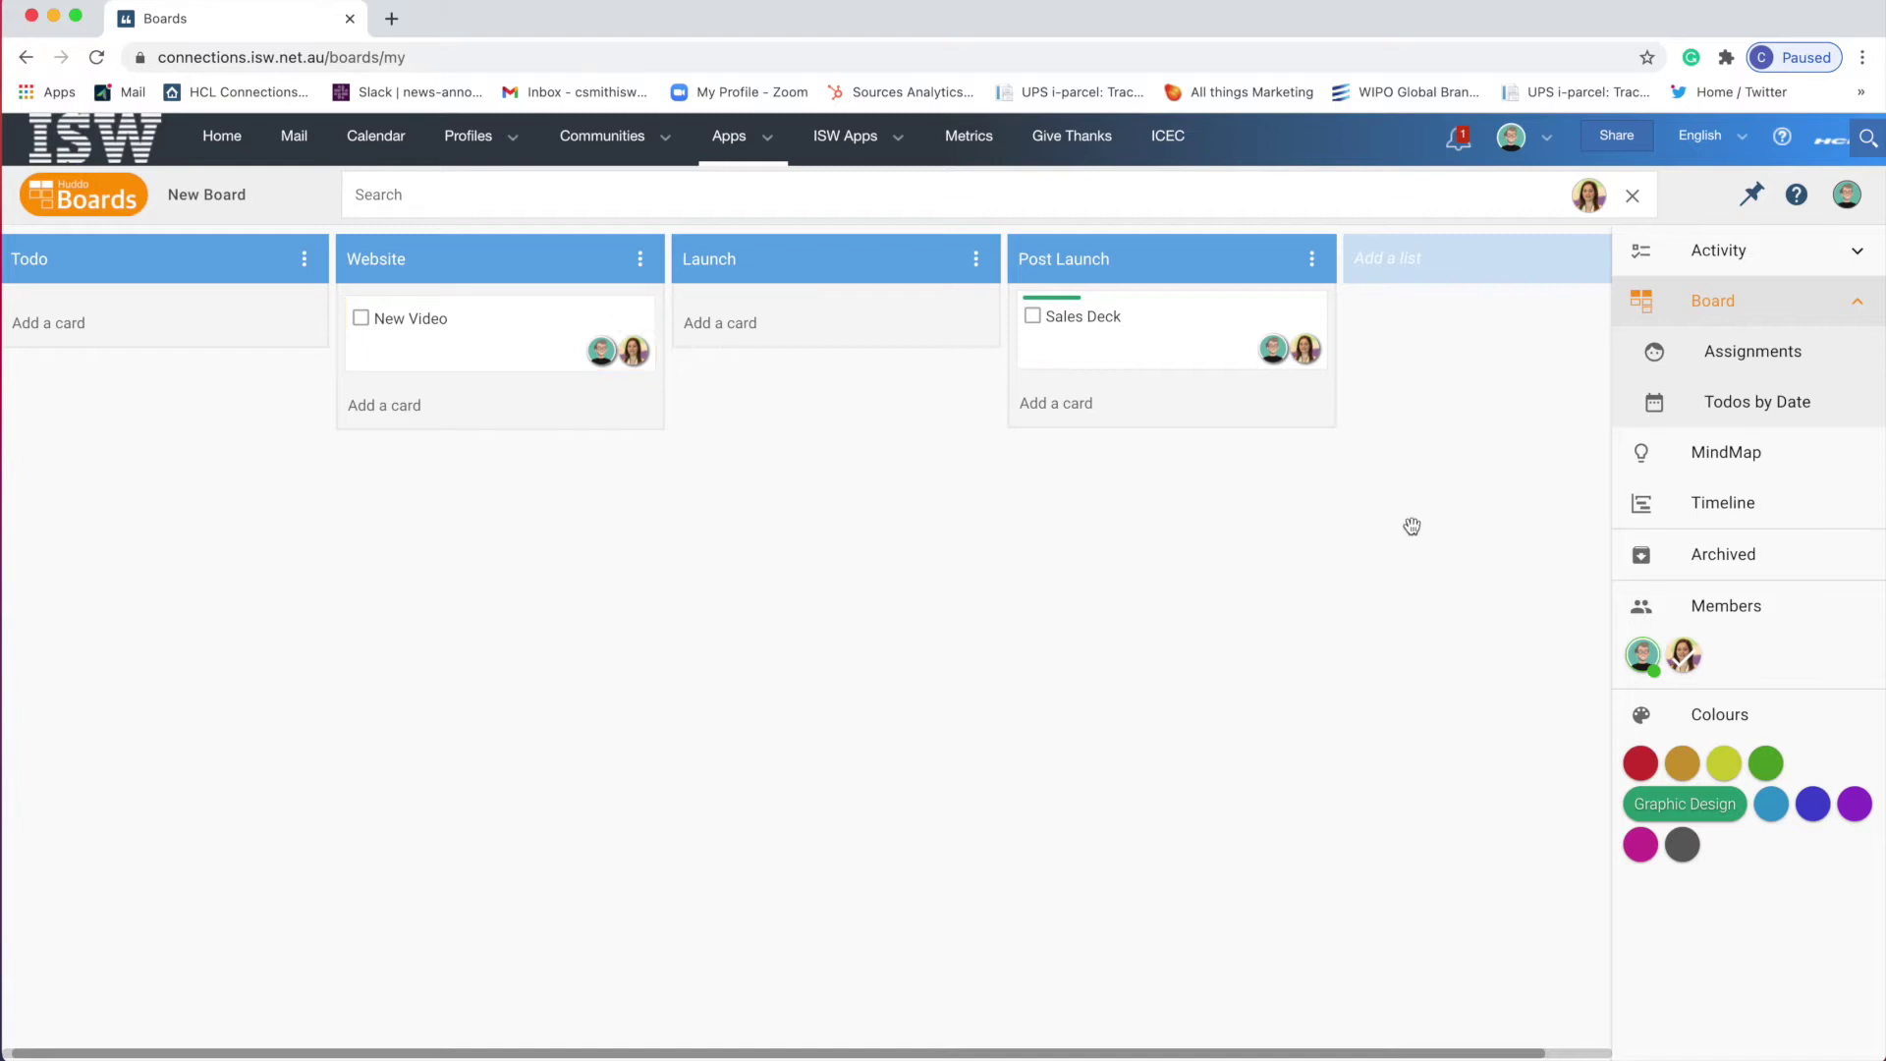
click(1686, 656)
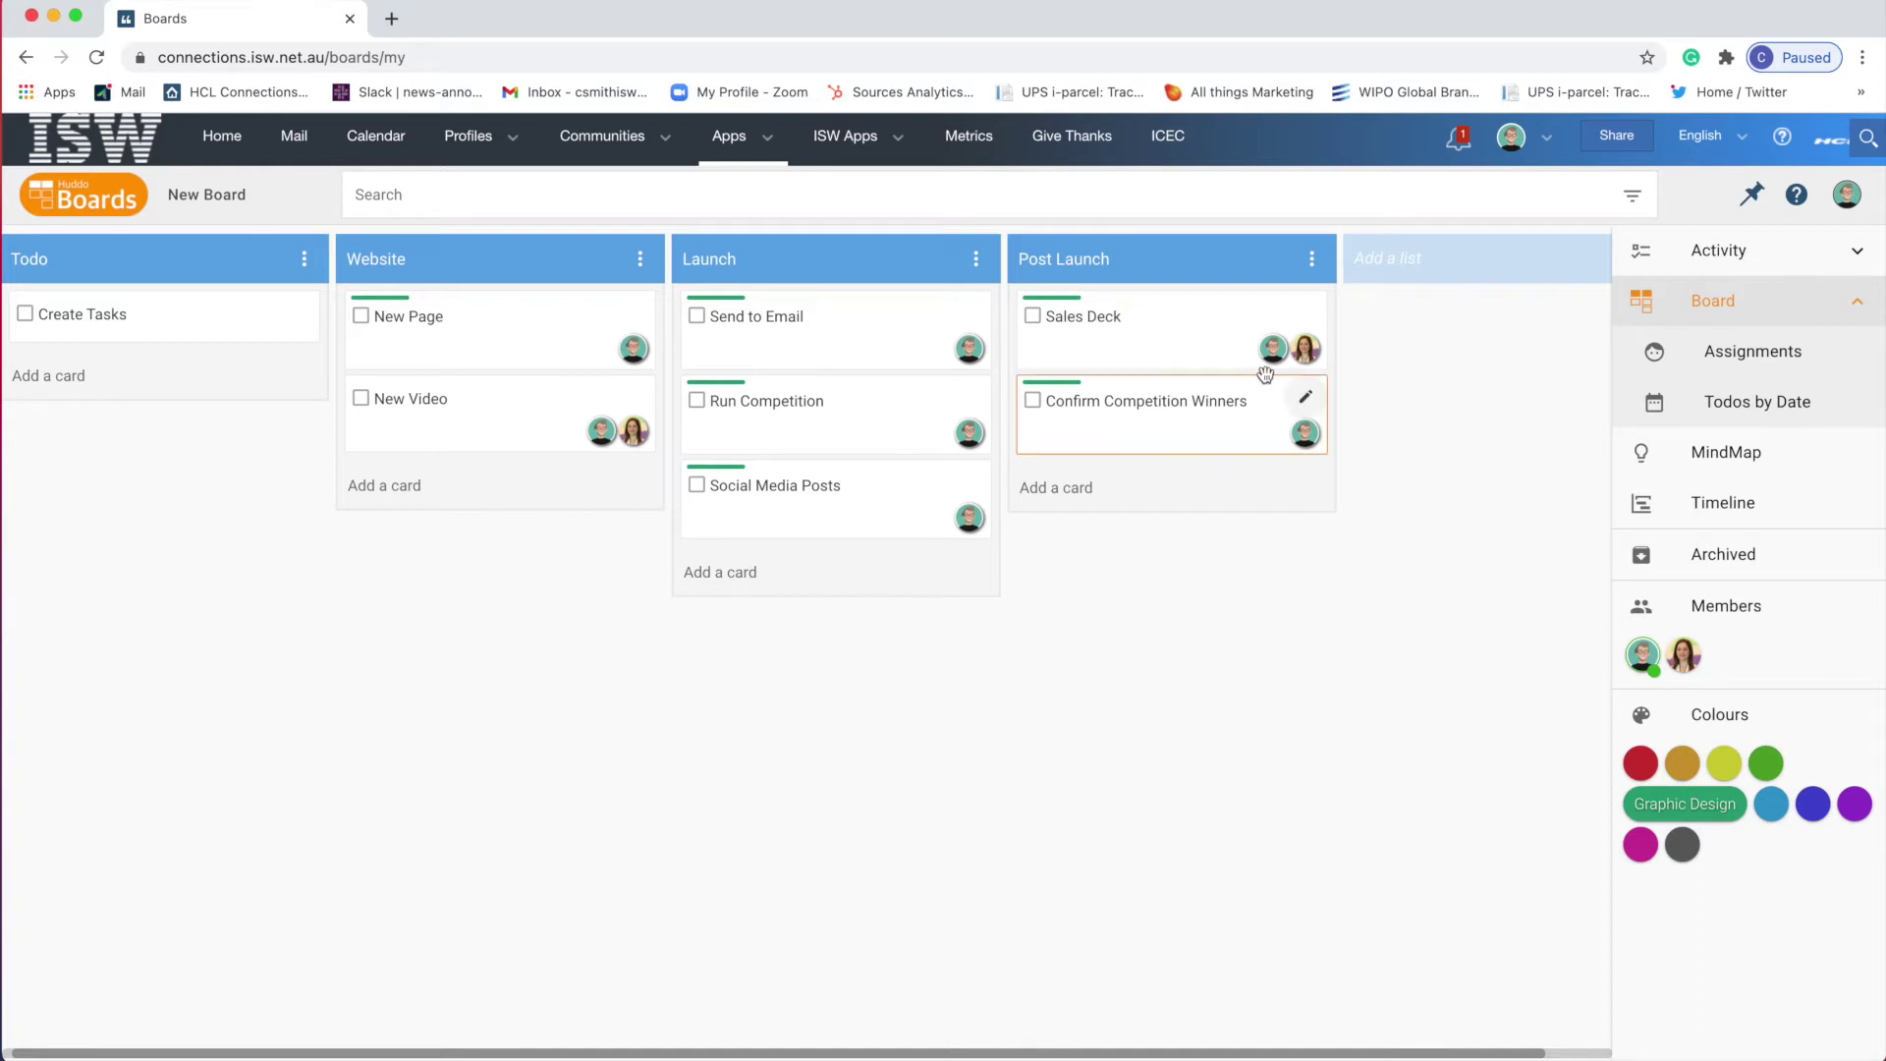
Step: Place New Video above New Page and Run Competition above Send to Email, then show Timeline
scroll(1265, 374, right, 2)
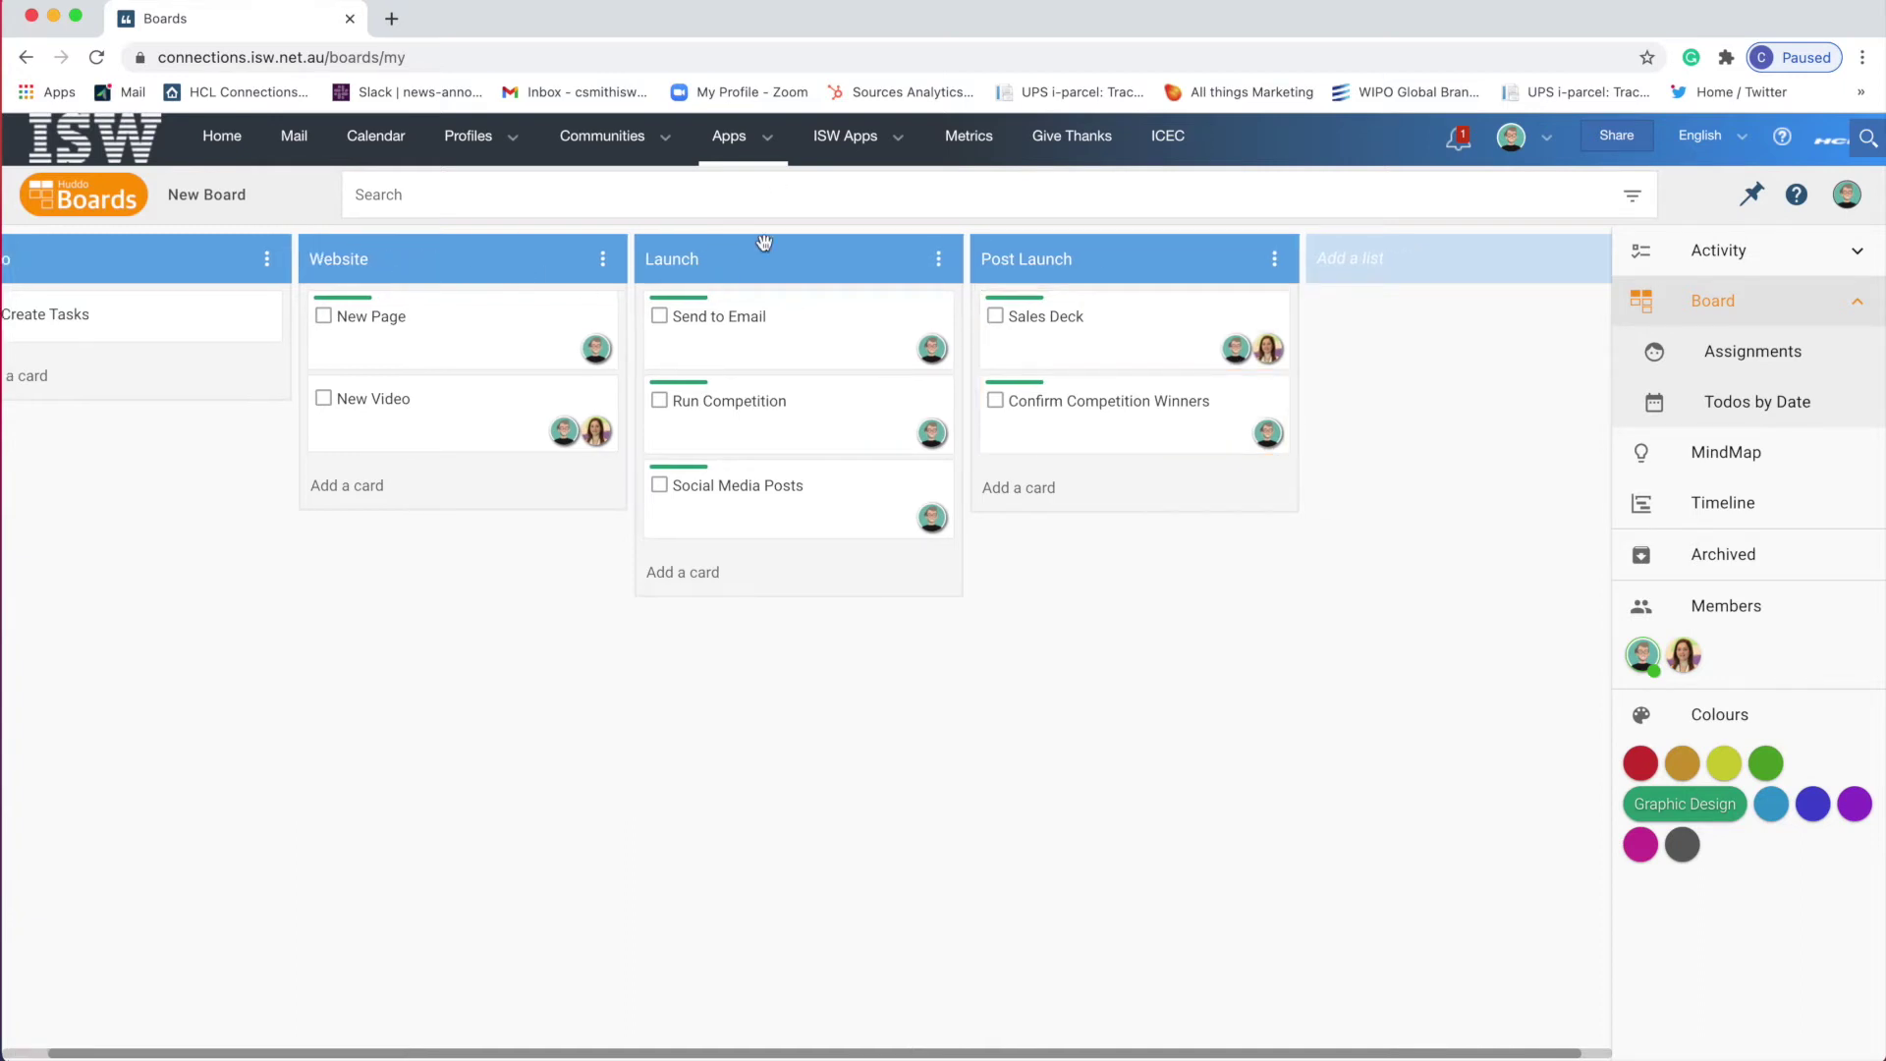
scroll(776, 280, left, 2)
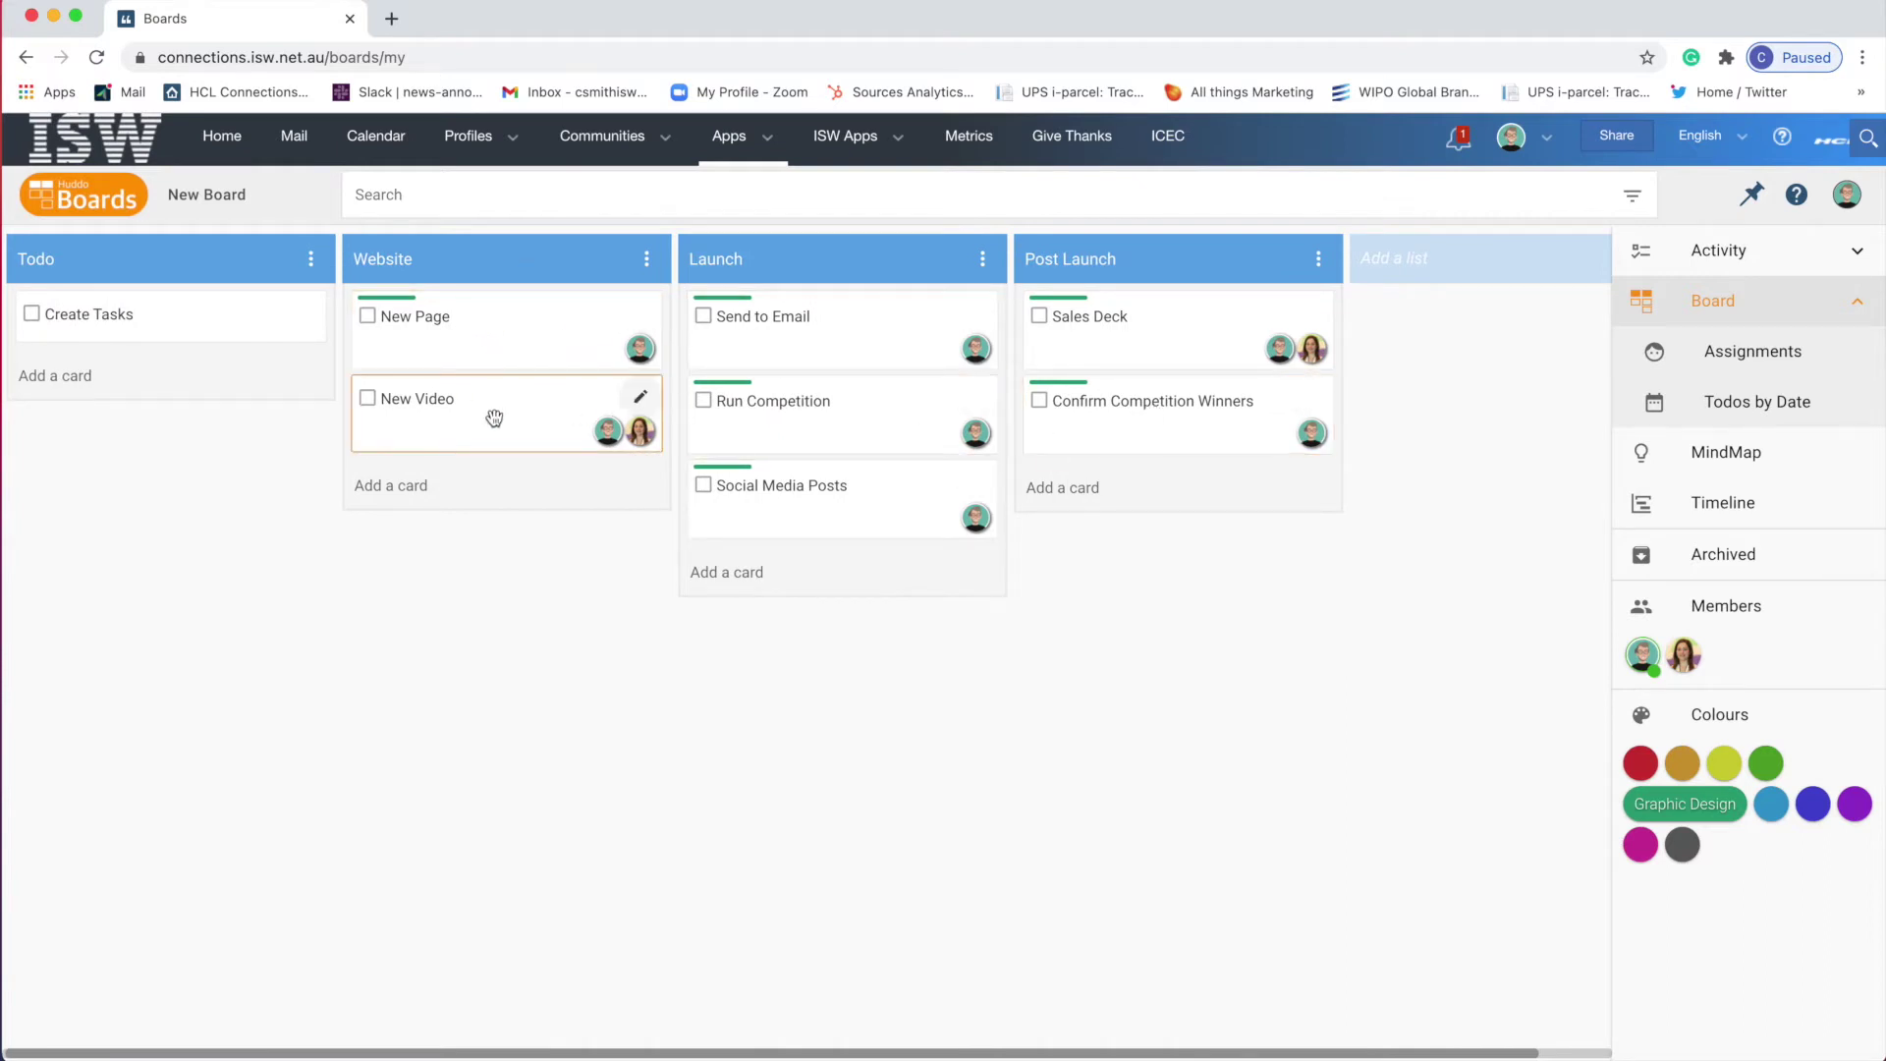
drag(494, 418, 433, 311)
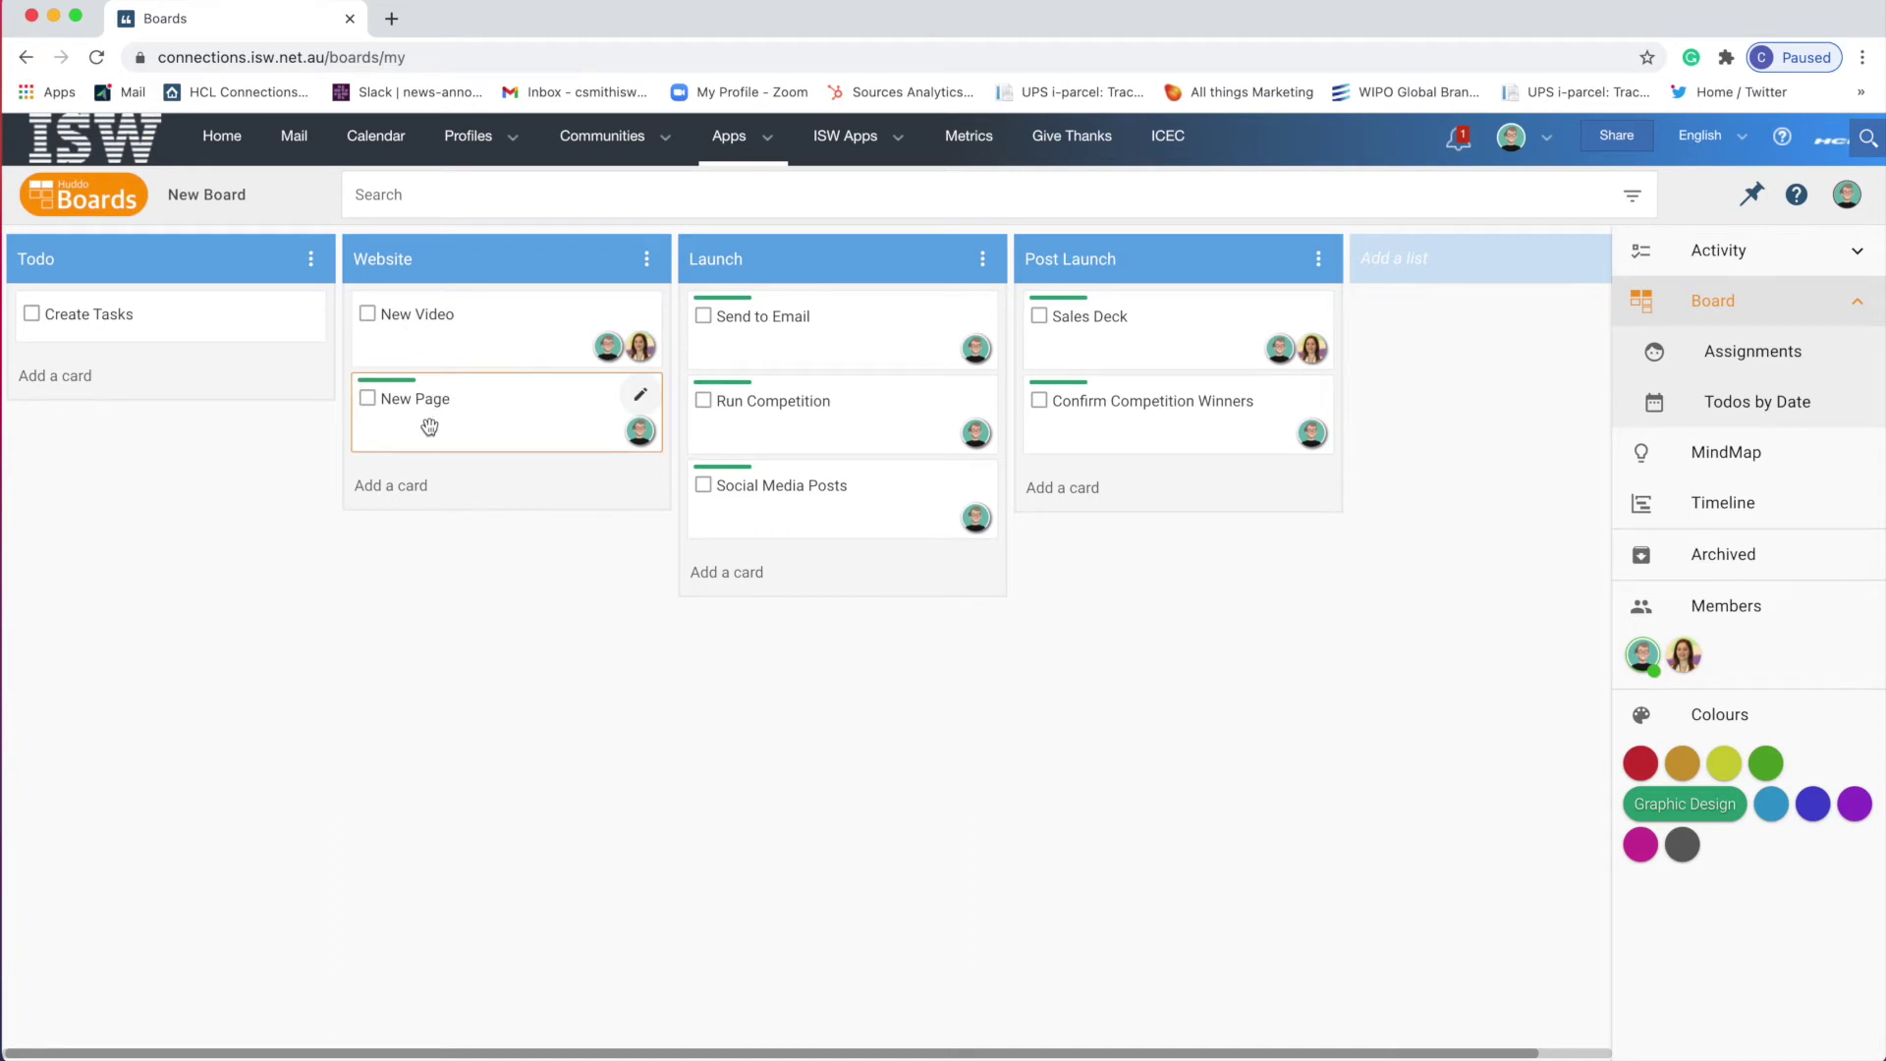
drag(882, 422, 867, 337)
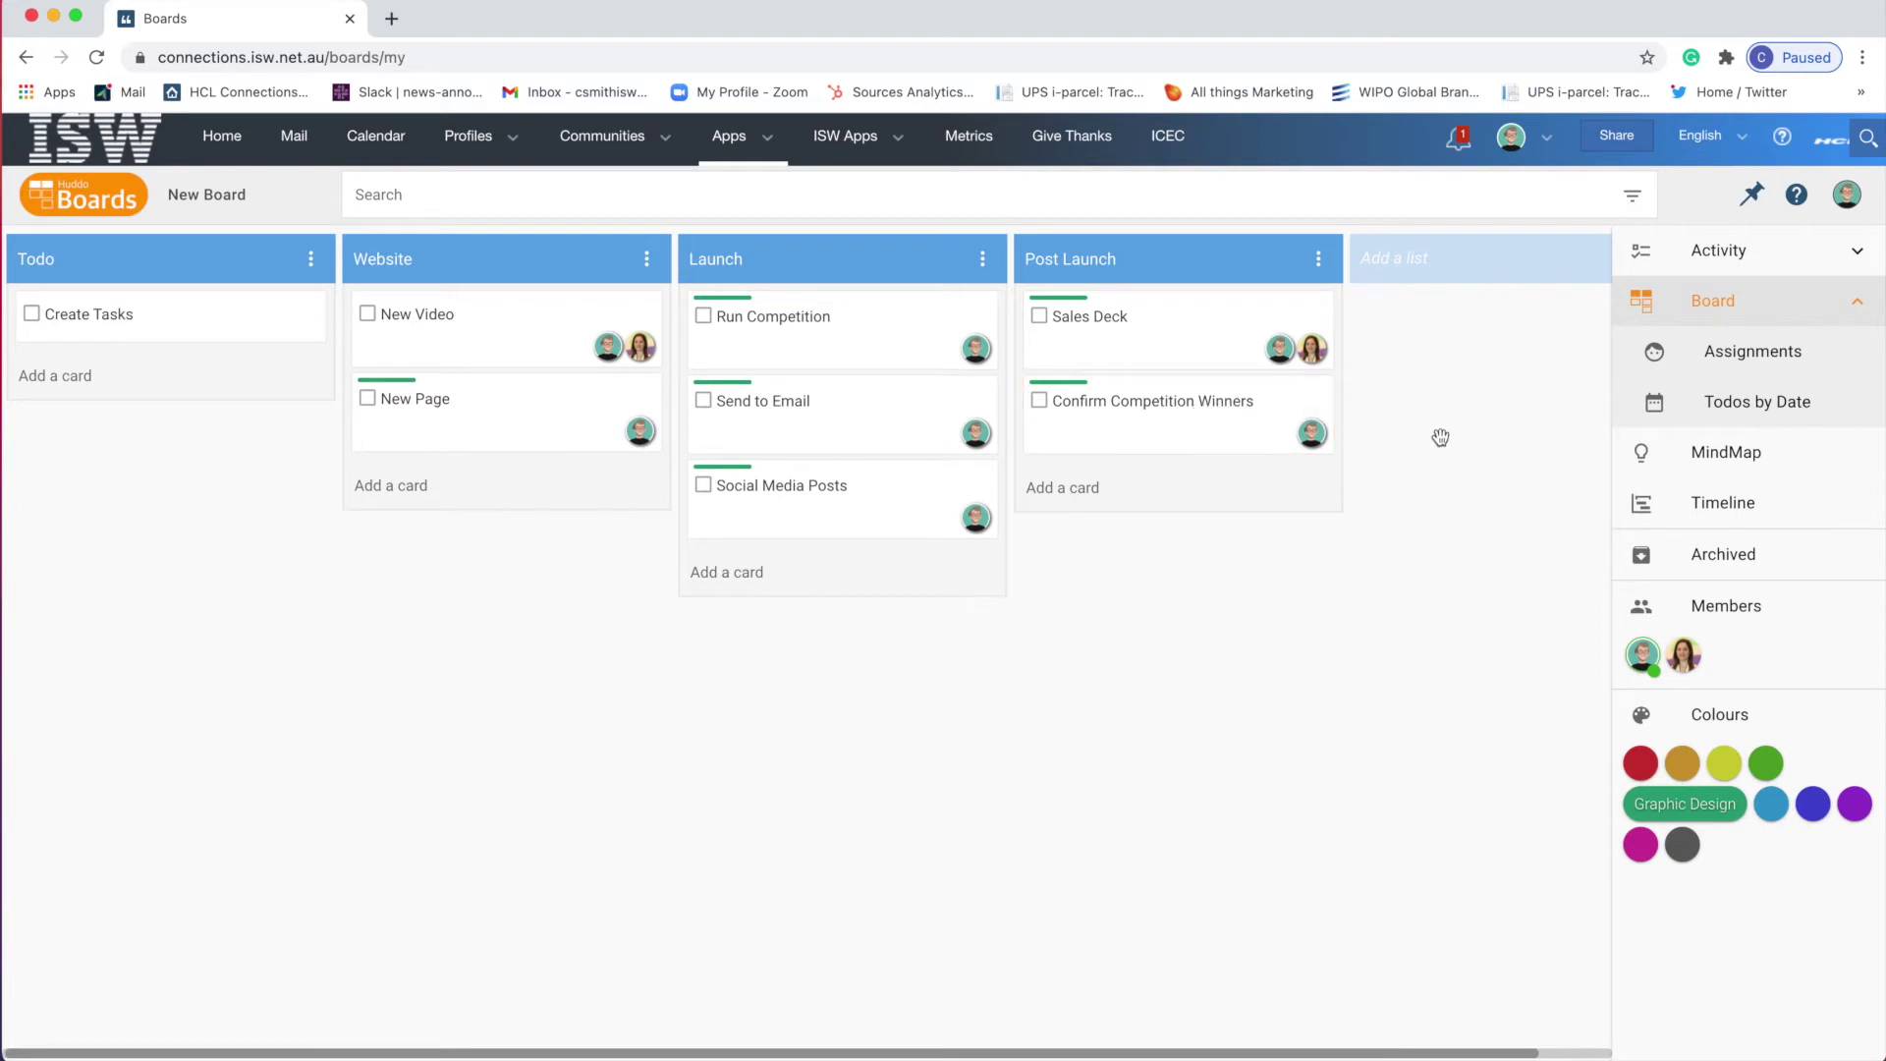
click(1720, 507)
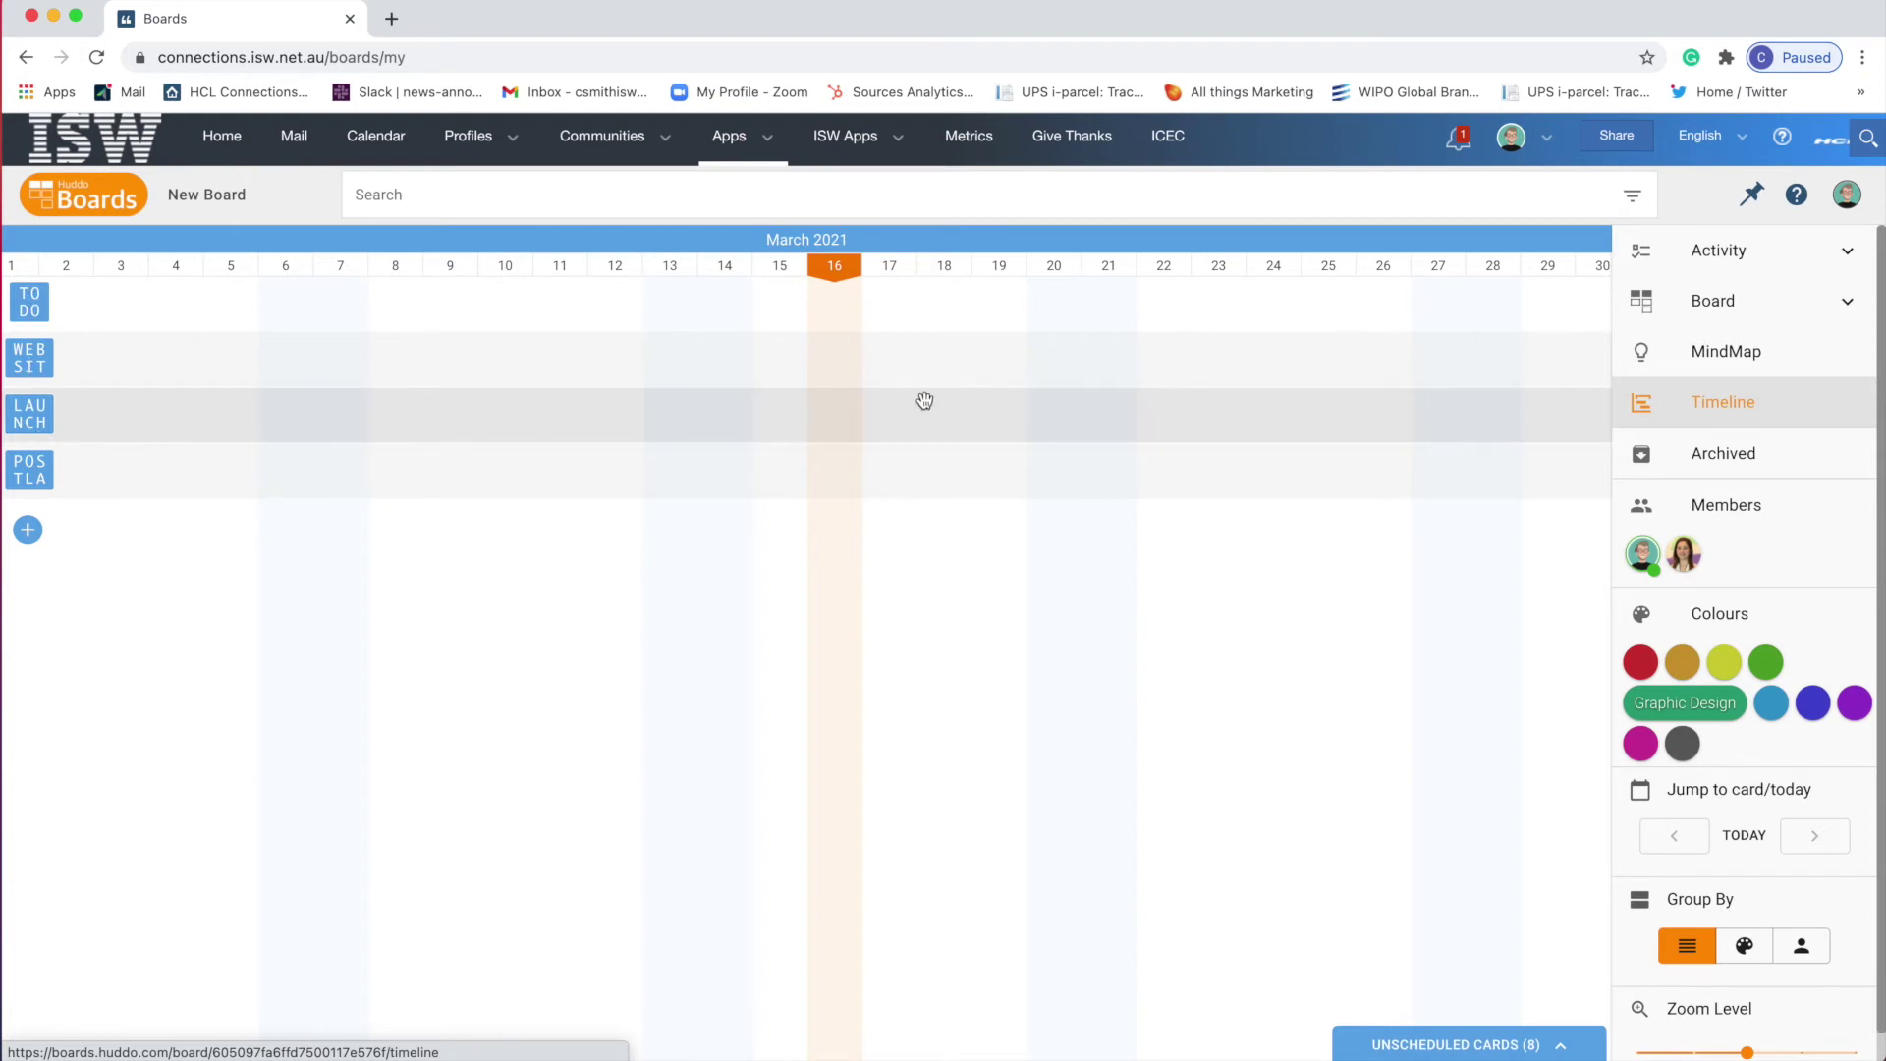
Step: Scroll the March 2021 timeline and expand the panel of eight unscheduled cards
scroll(1088, 381, right, 5)
scroll(1089, 376, left, 5)
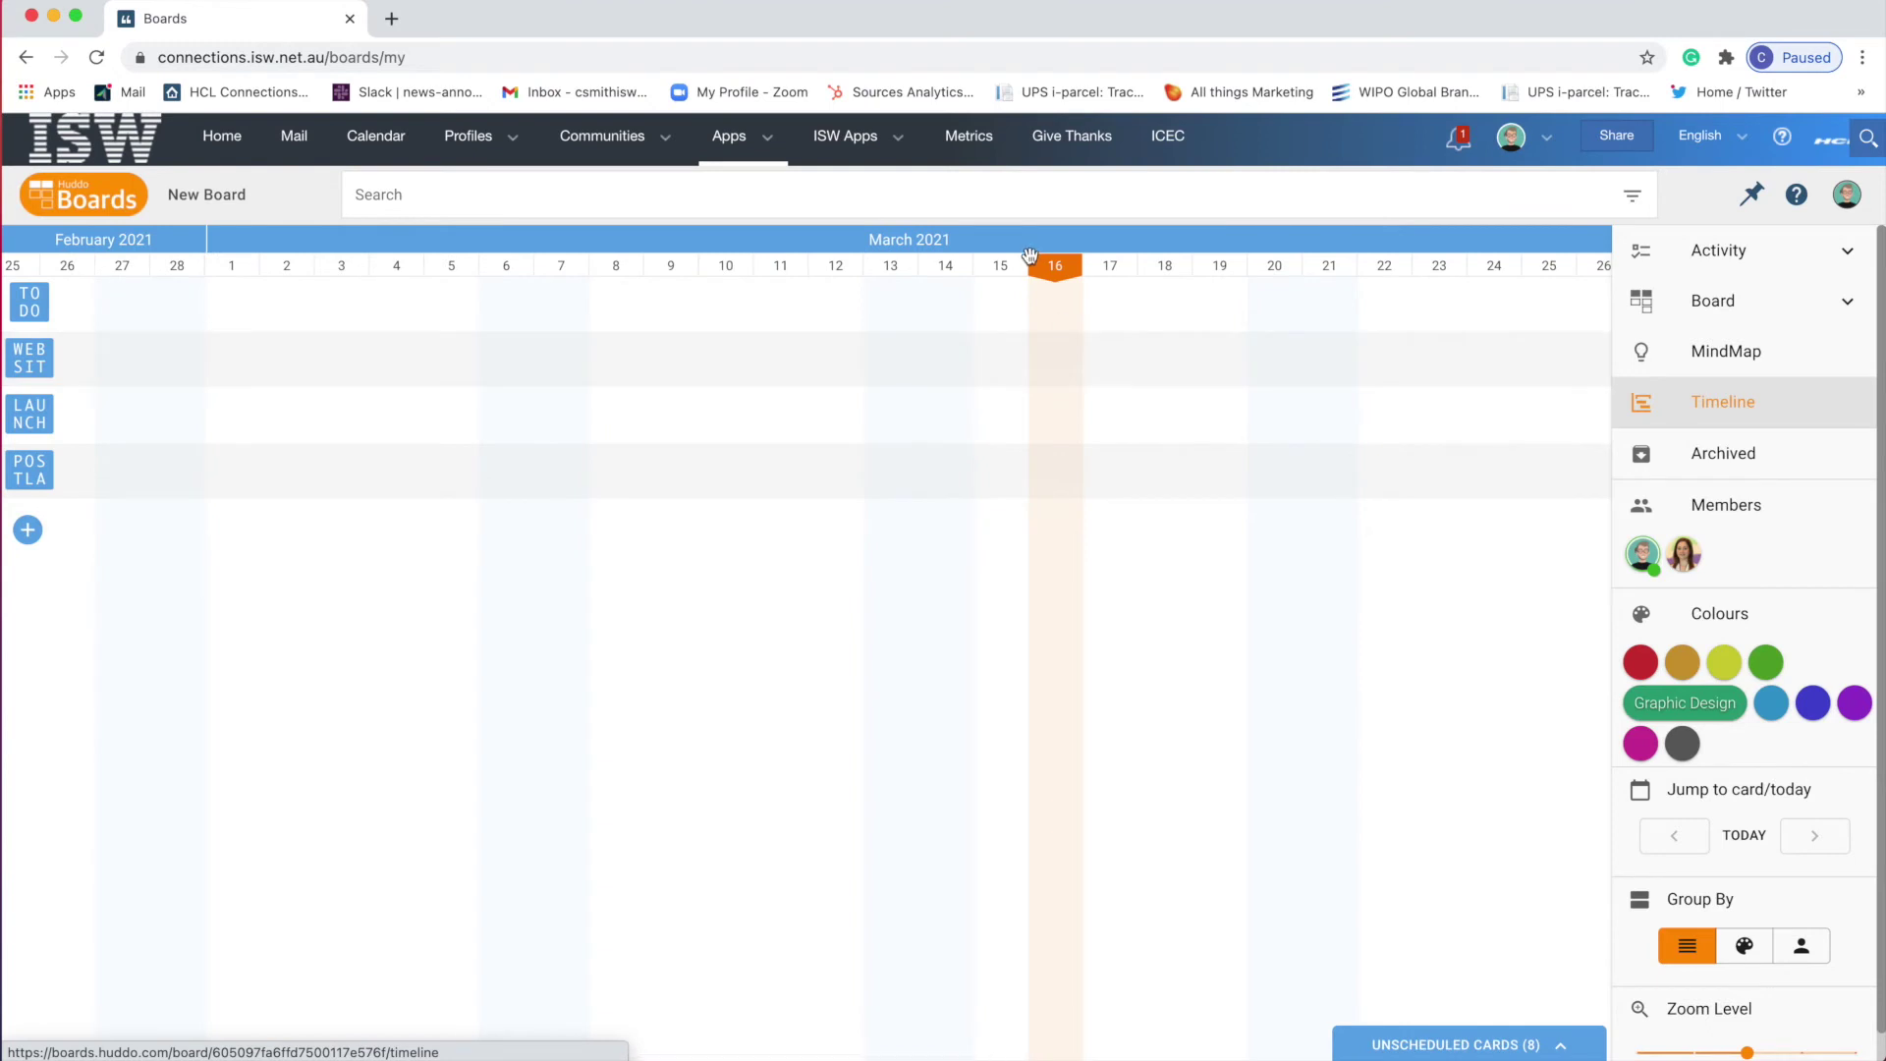
scroll(1114, 339, right, 3)
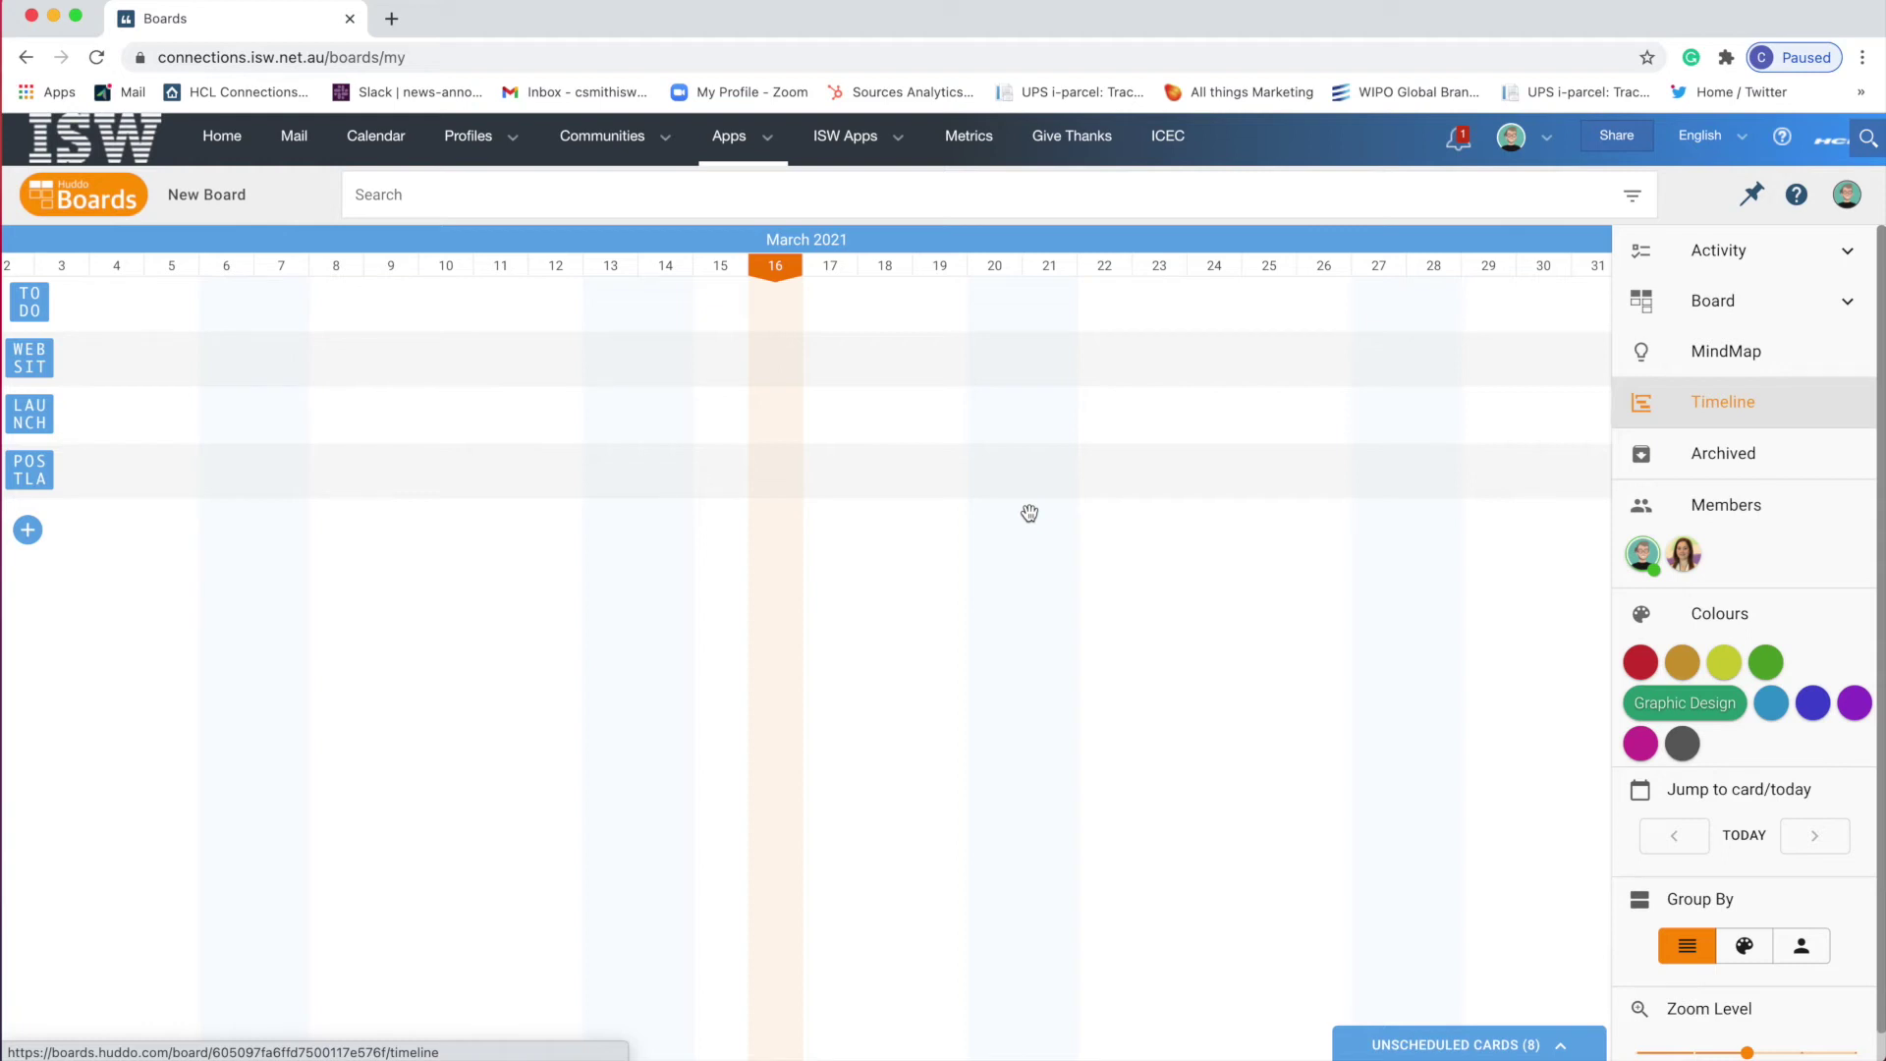
click(1462, 1047)
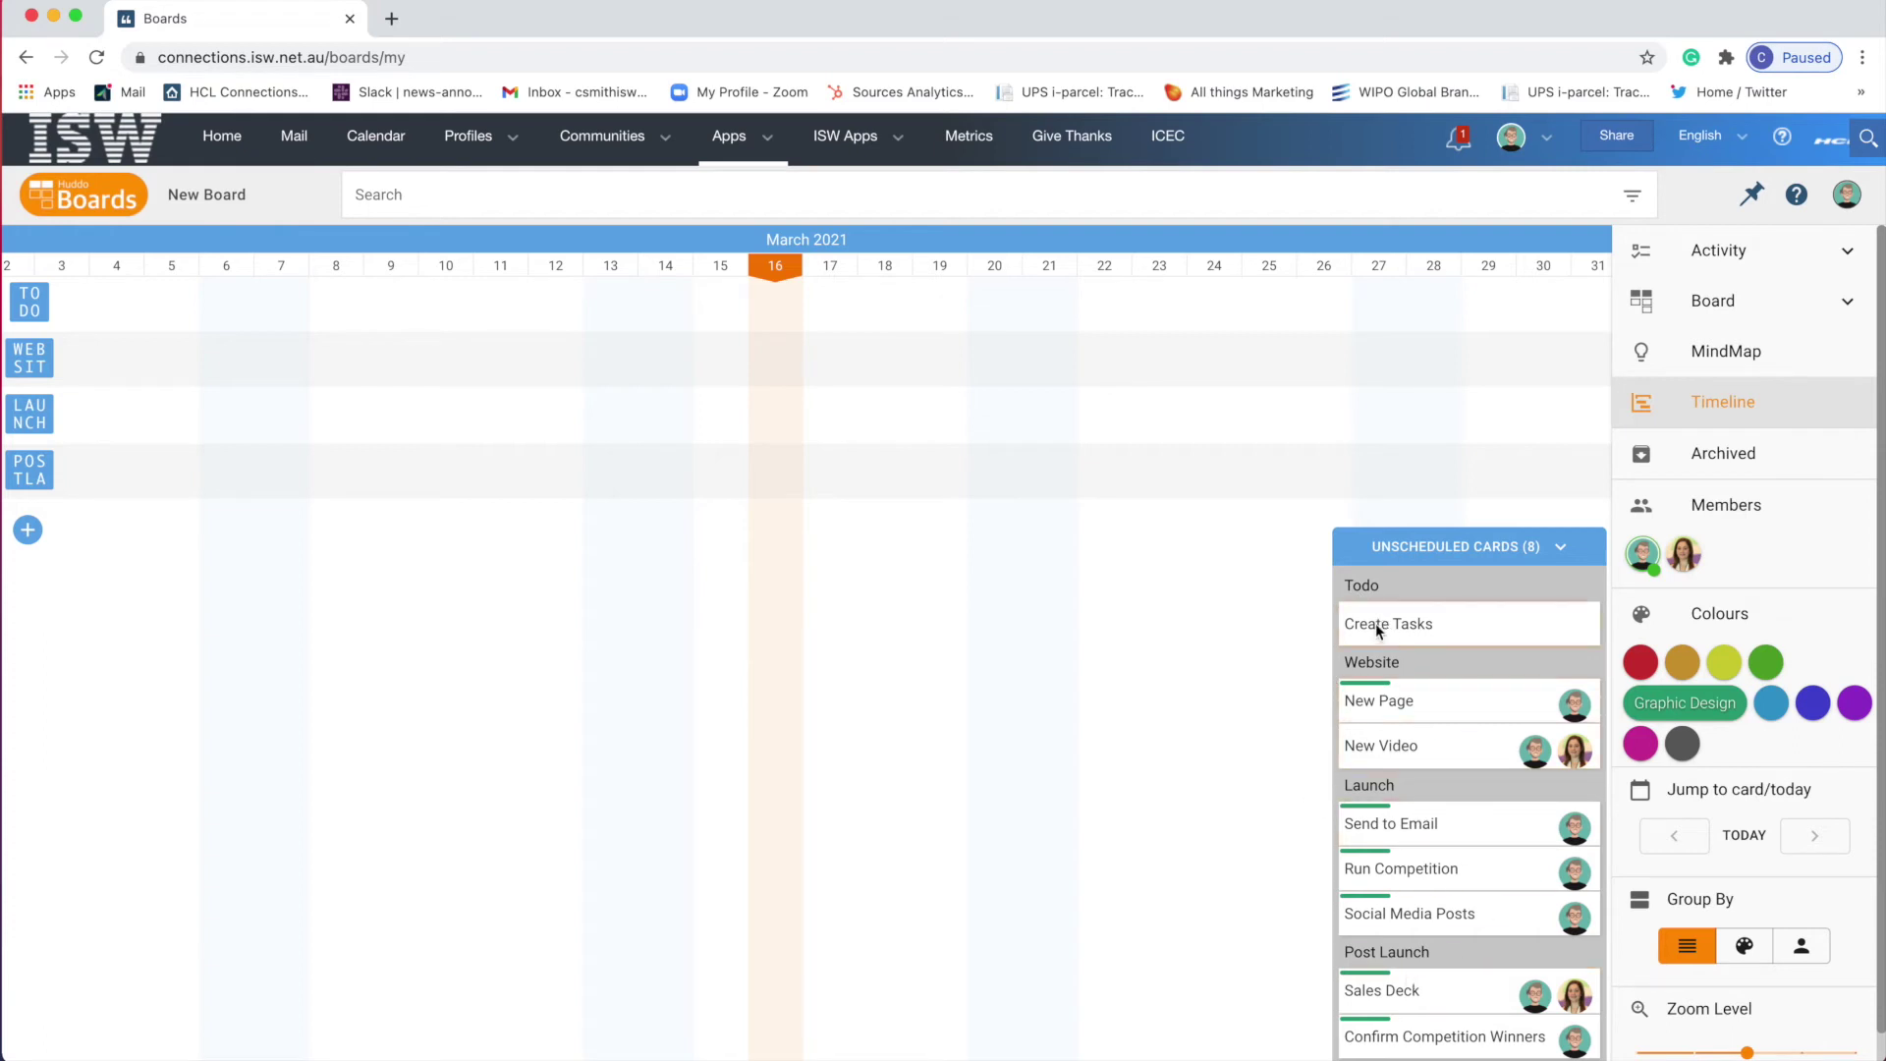
Step: Schedule Create Tasks on 16 March in Todo, New Page on 17–18 March and New Video on the Website row
drag(1379, 630, 779, 307)
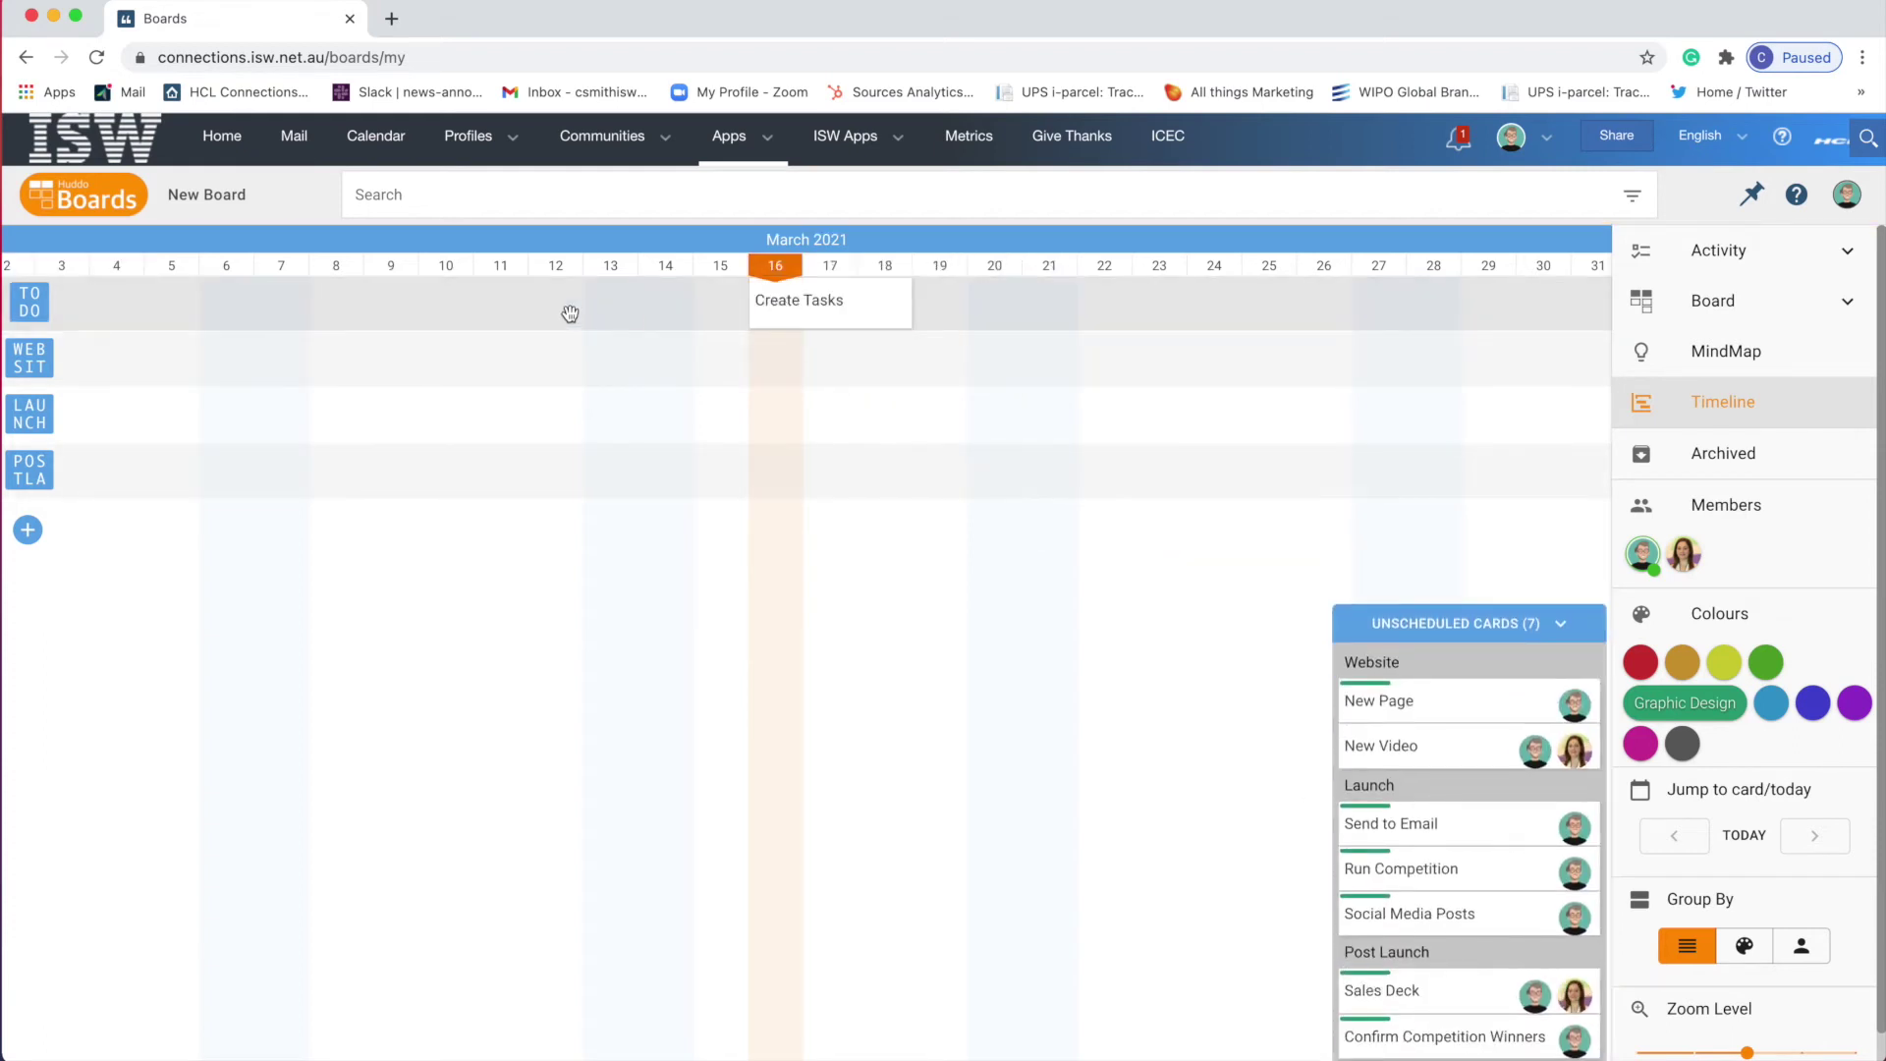
mouse_move(751, 298)
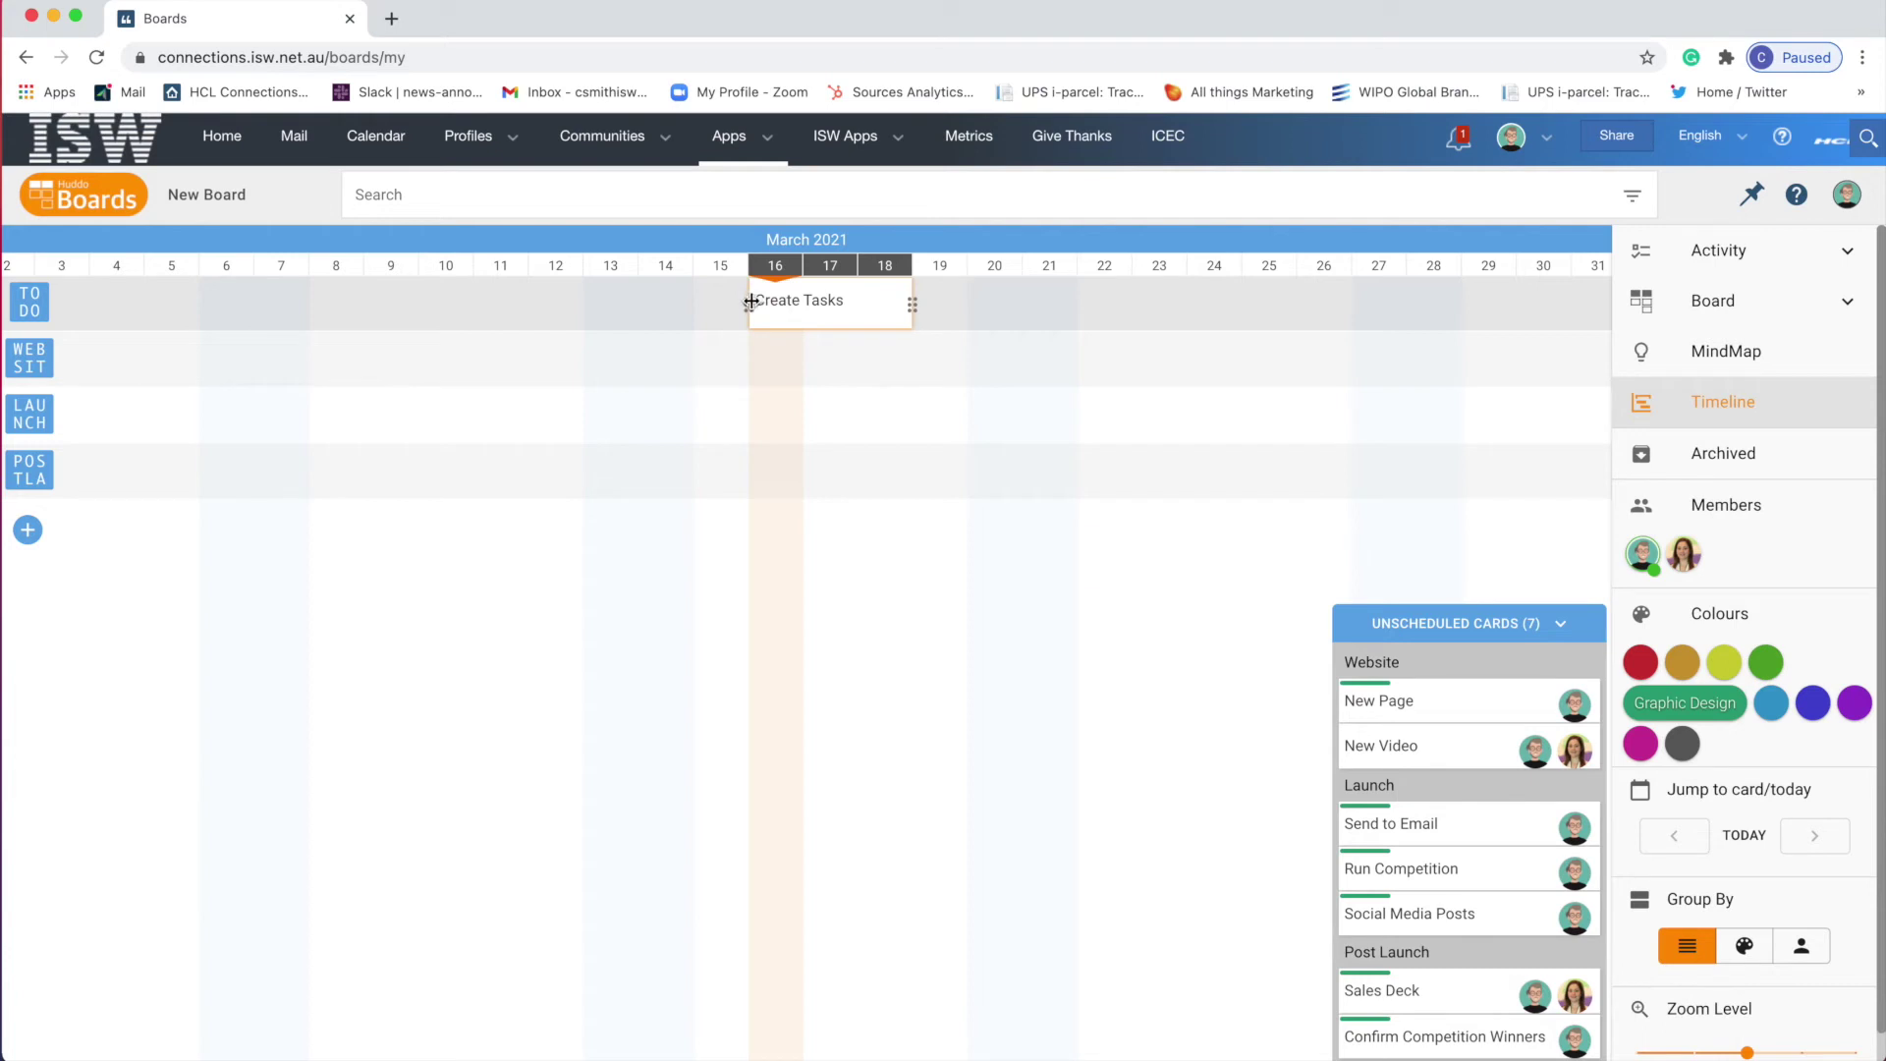
drag(913, 305, 817, 305)
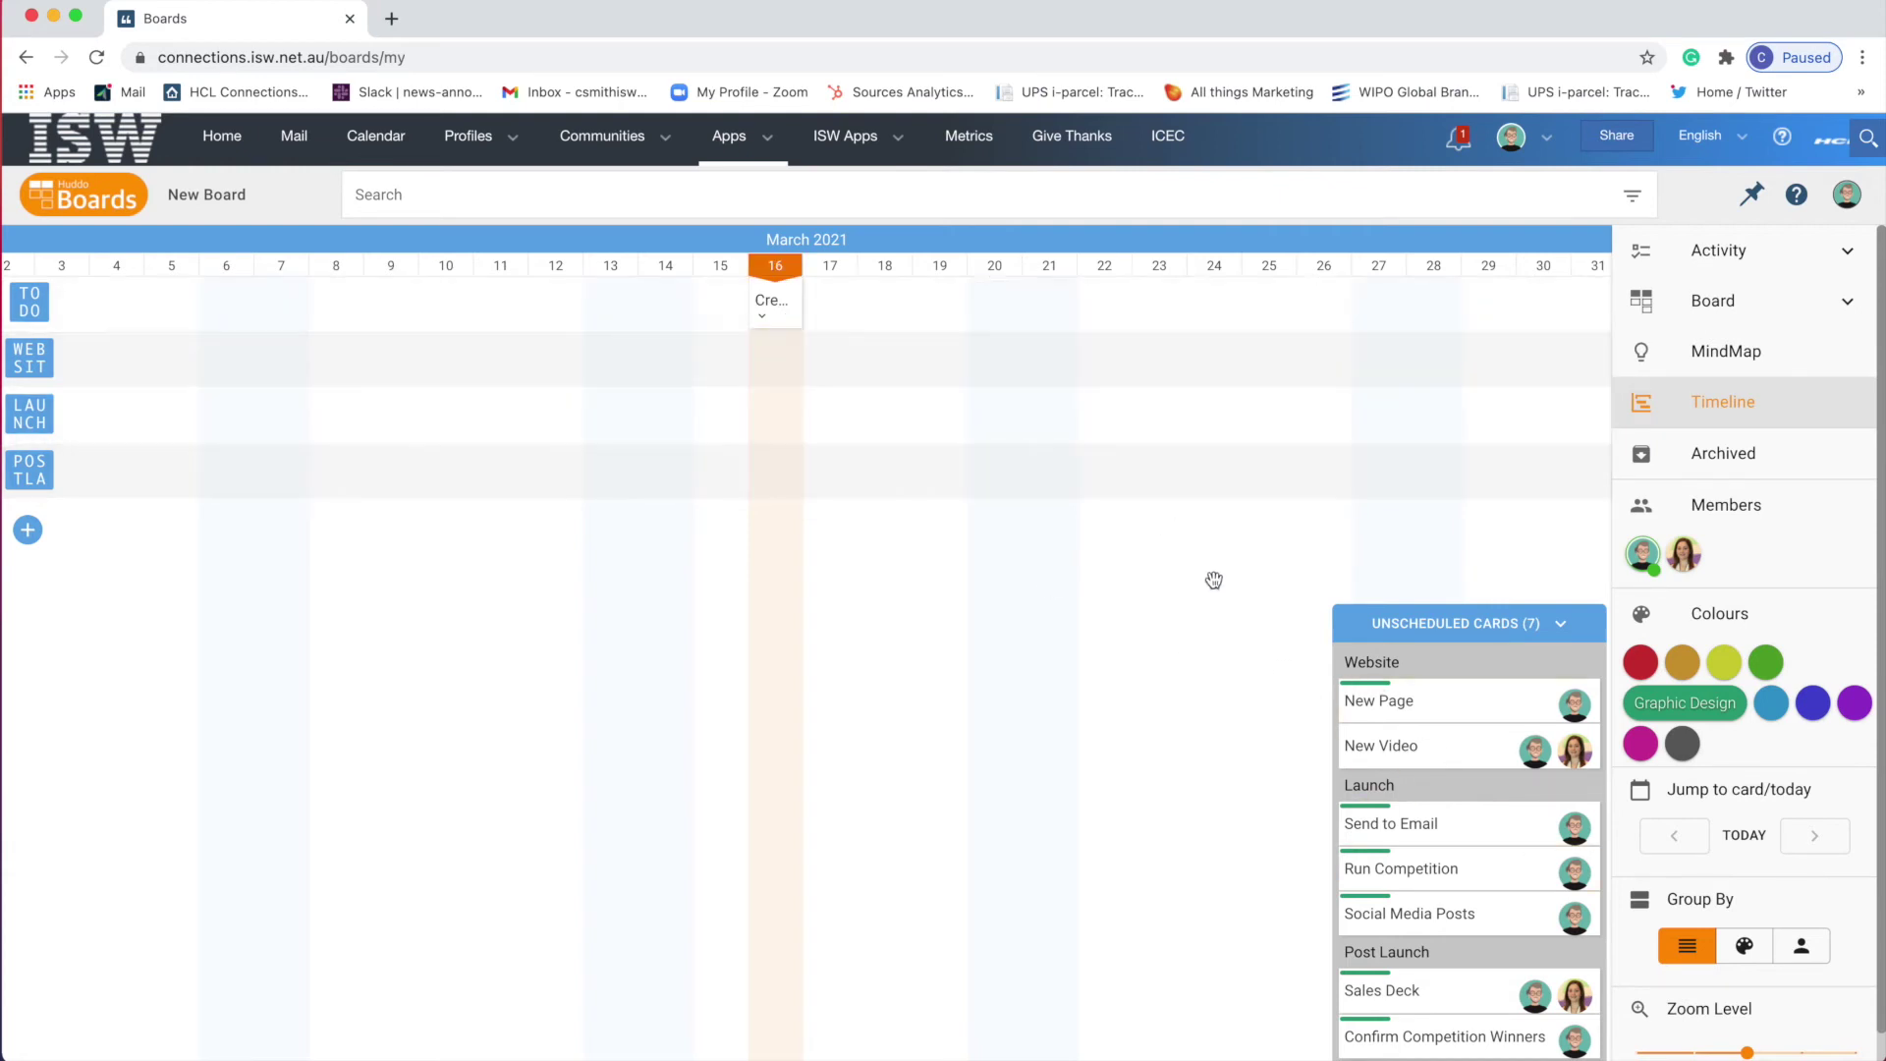
right_click(1414, 710)
click(1381, 699)
drag(1382, 699, 815, 346)
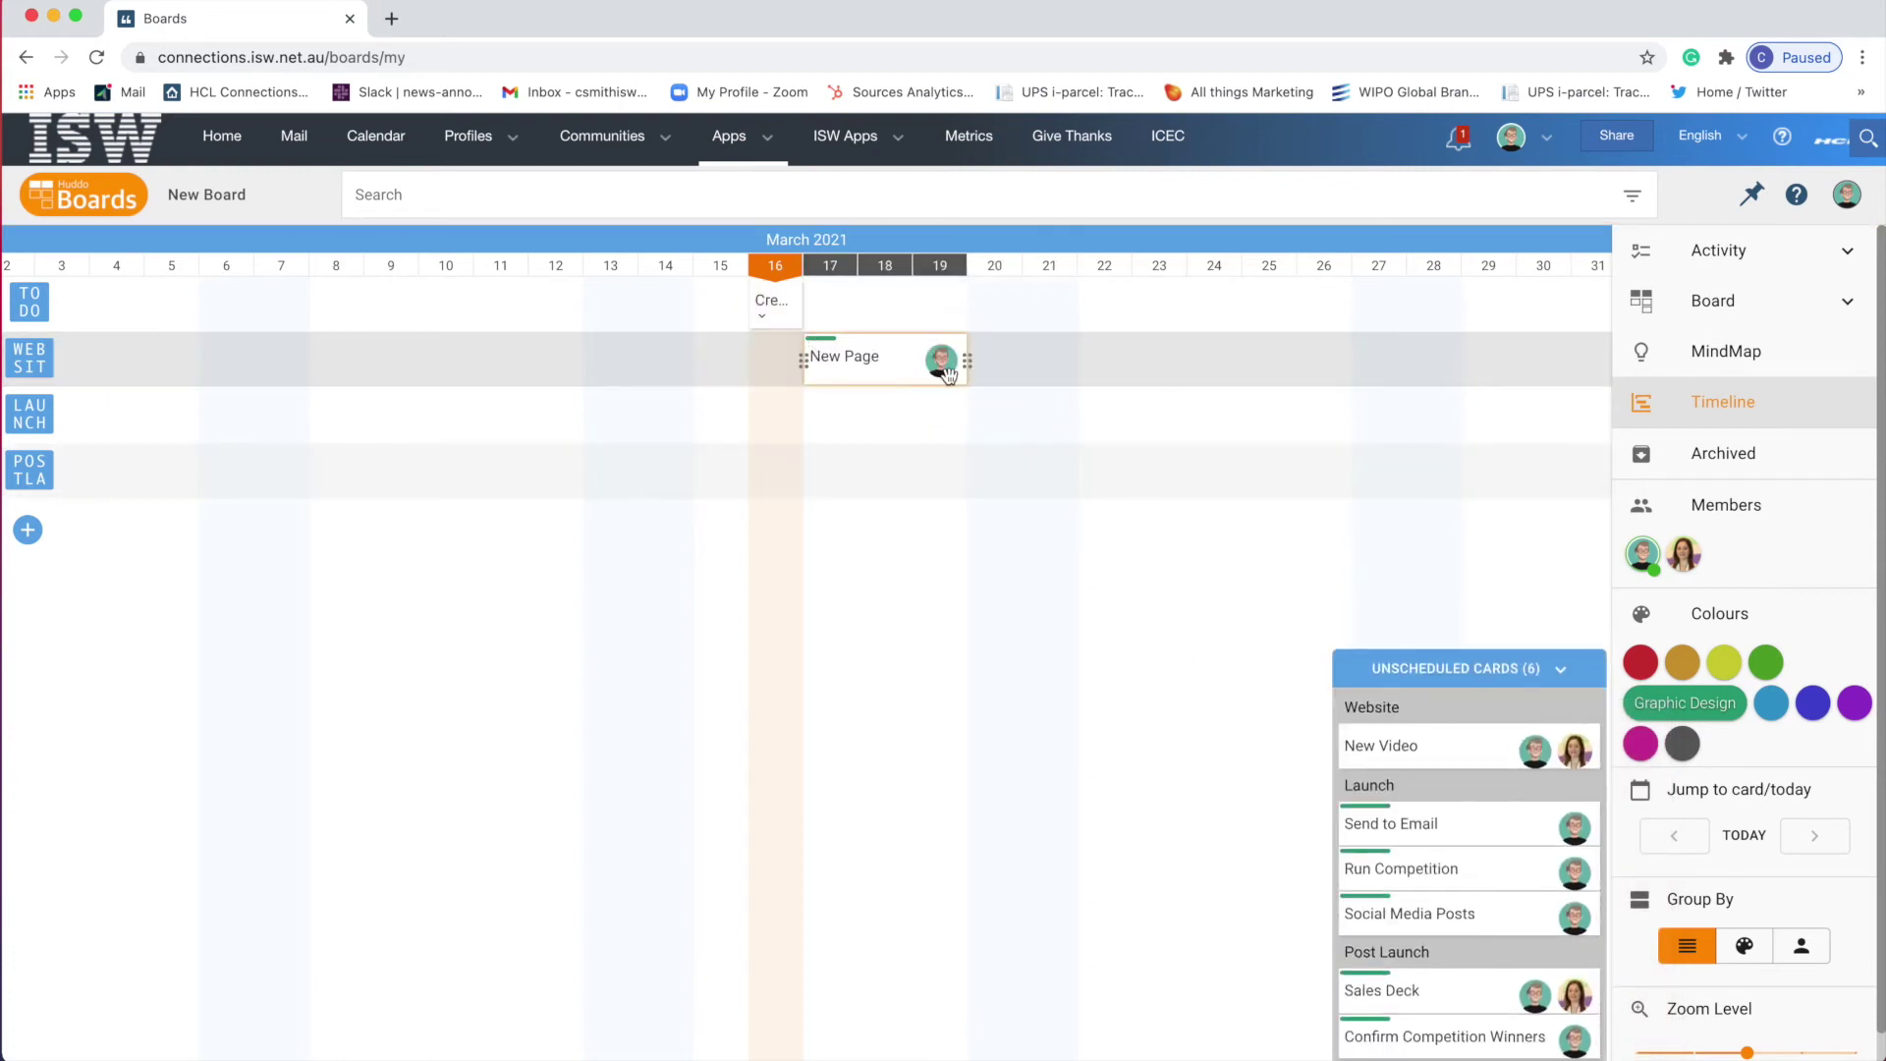
drag(971, 367, 913, 367)
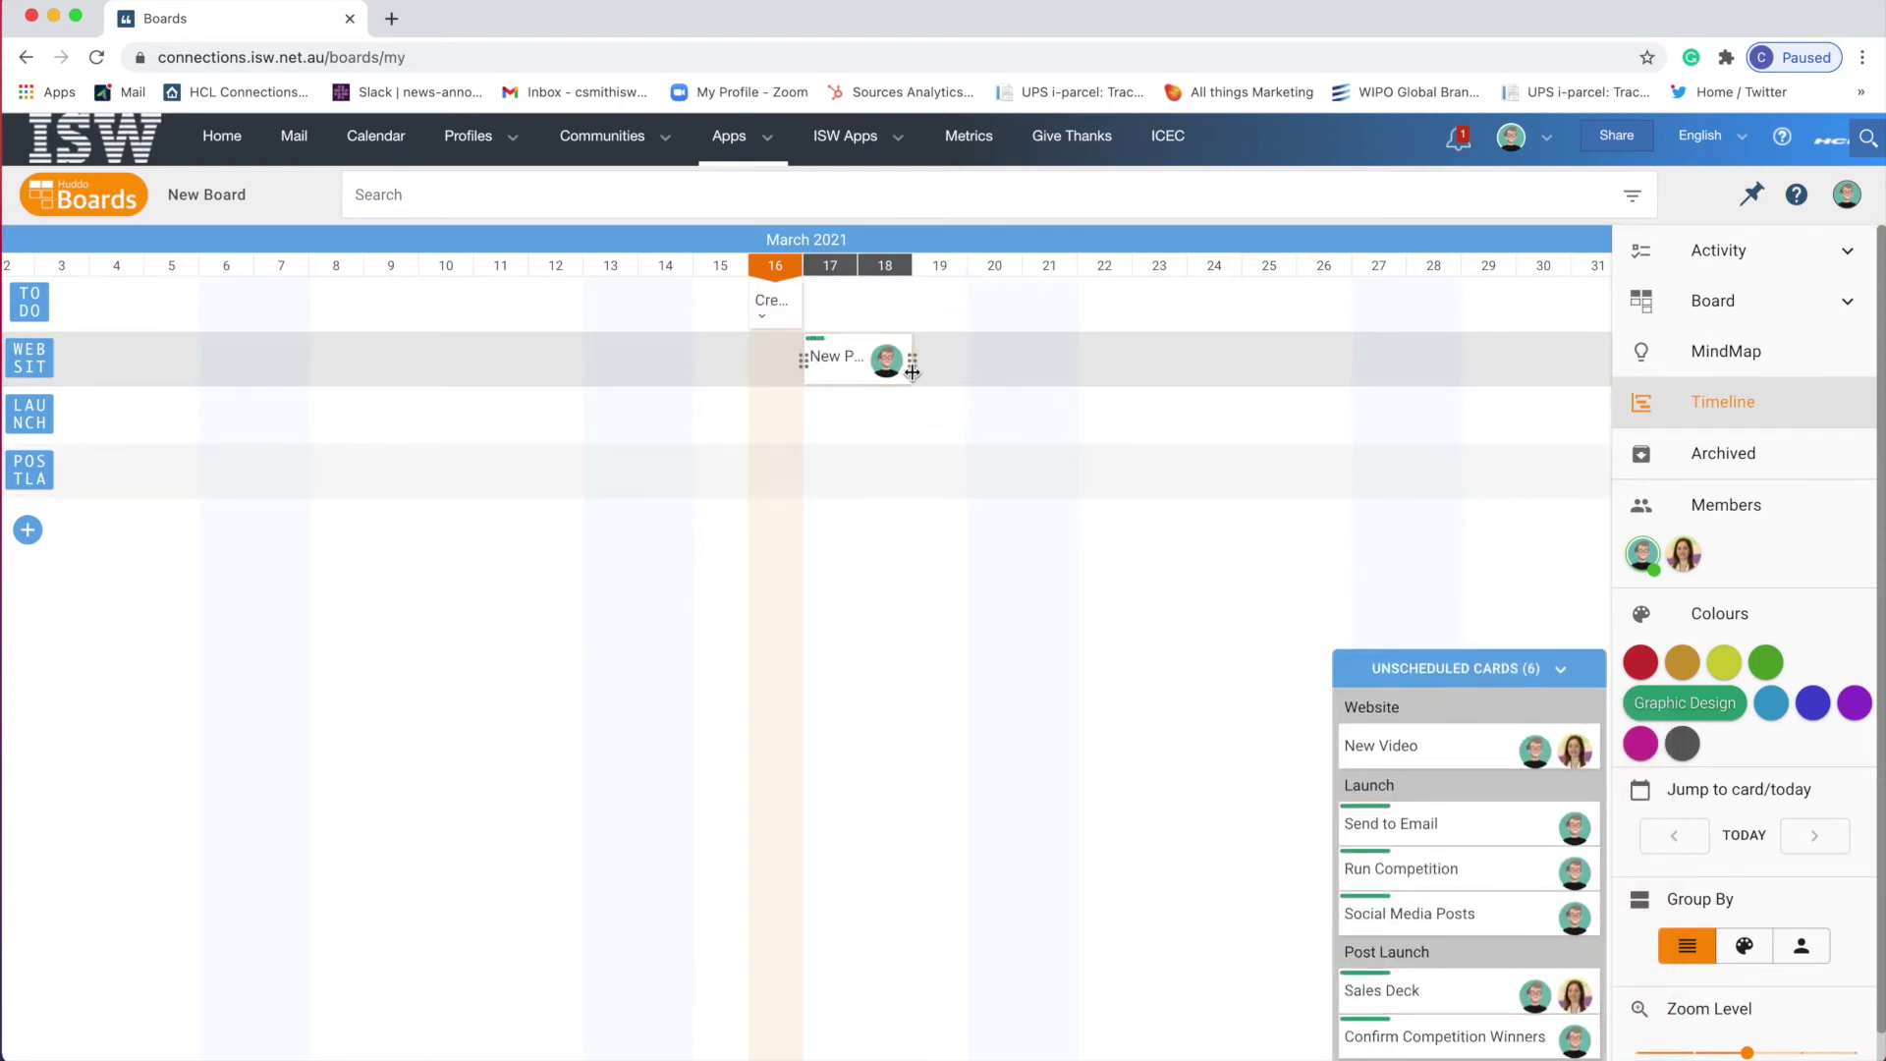
drag(1444, 754, 1354, 409)
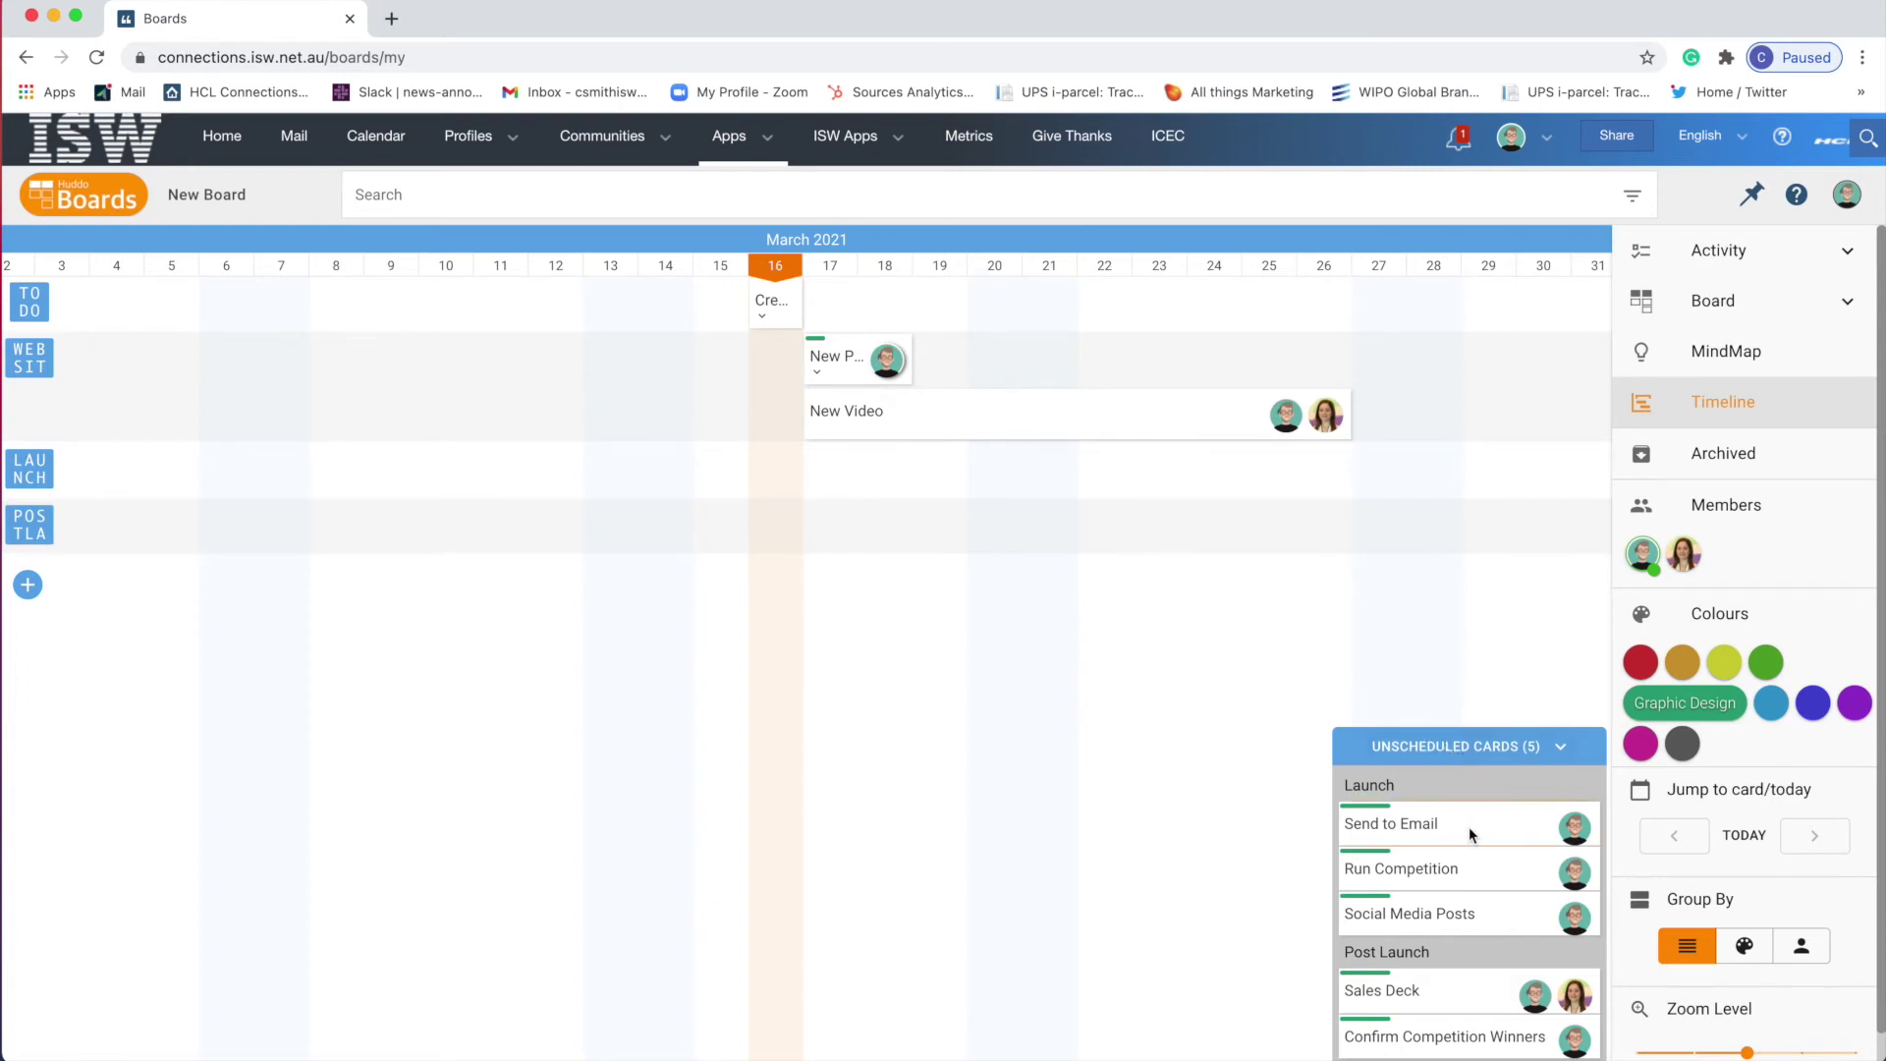
Step: Schedule Send to Email for 22–23 March, Run Competition near 19 March, and Social Media Posts for 22–26 March on Launch
drag(1463, 825, 1165, 473)
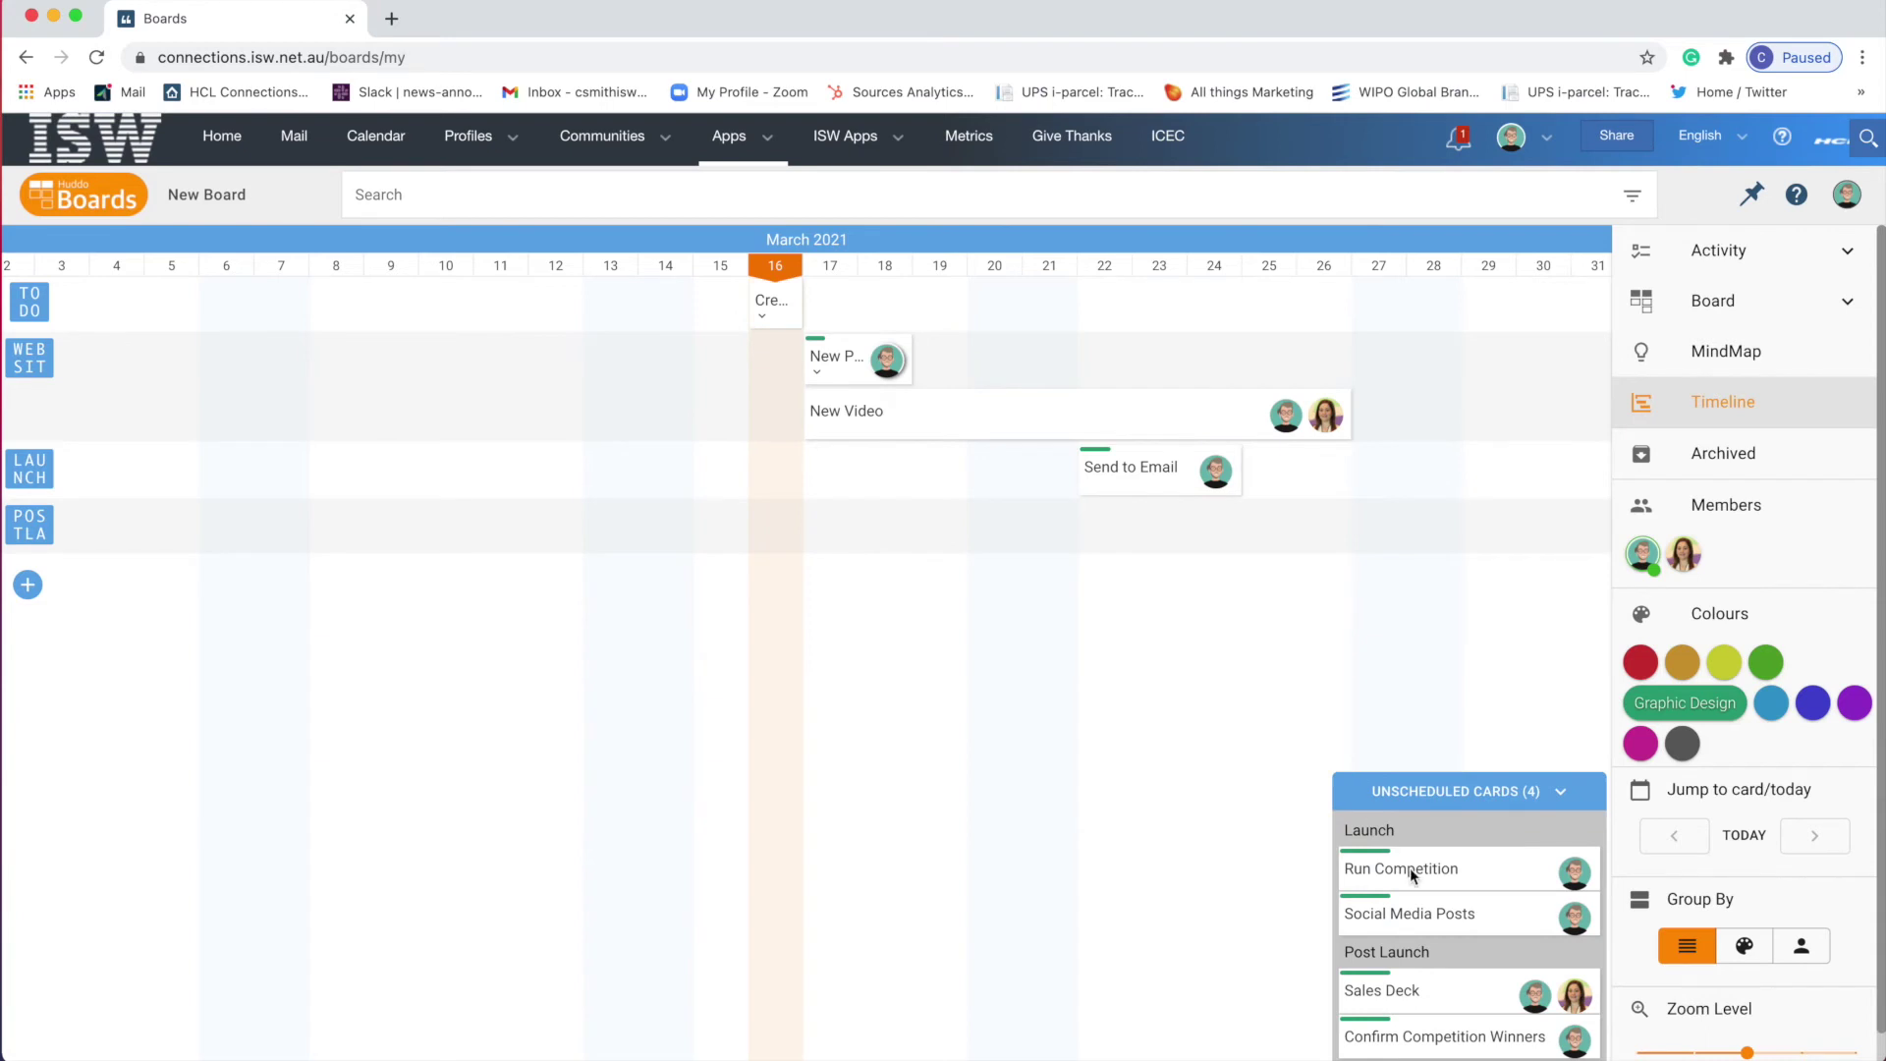
drag(1240, 480, 1186, 479)
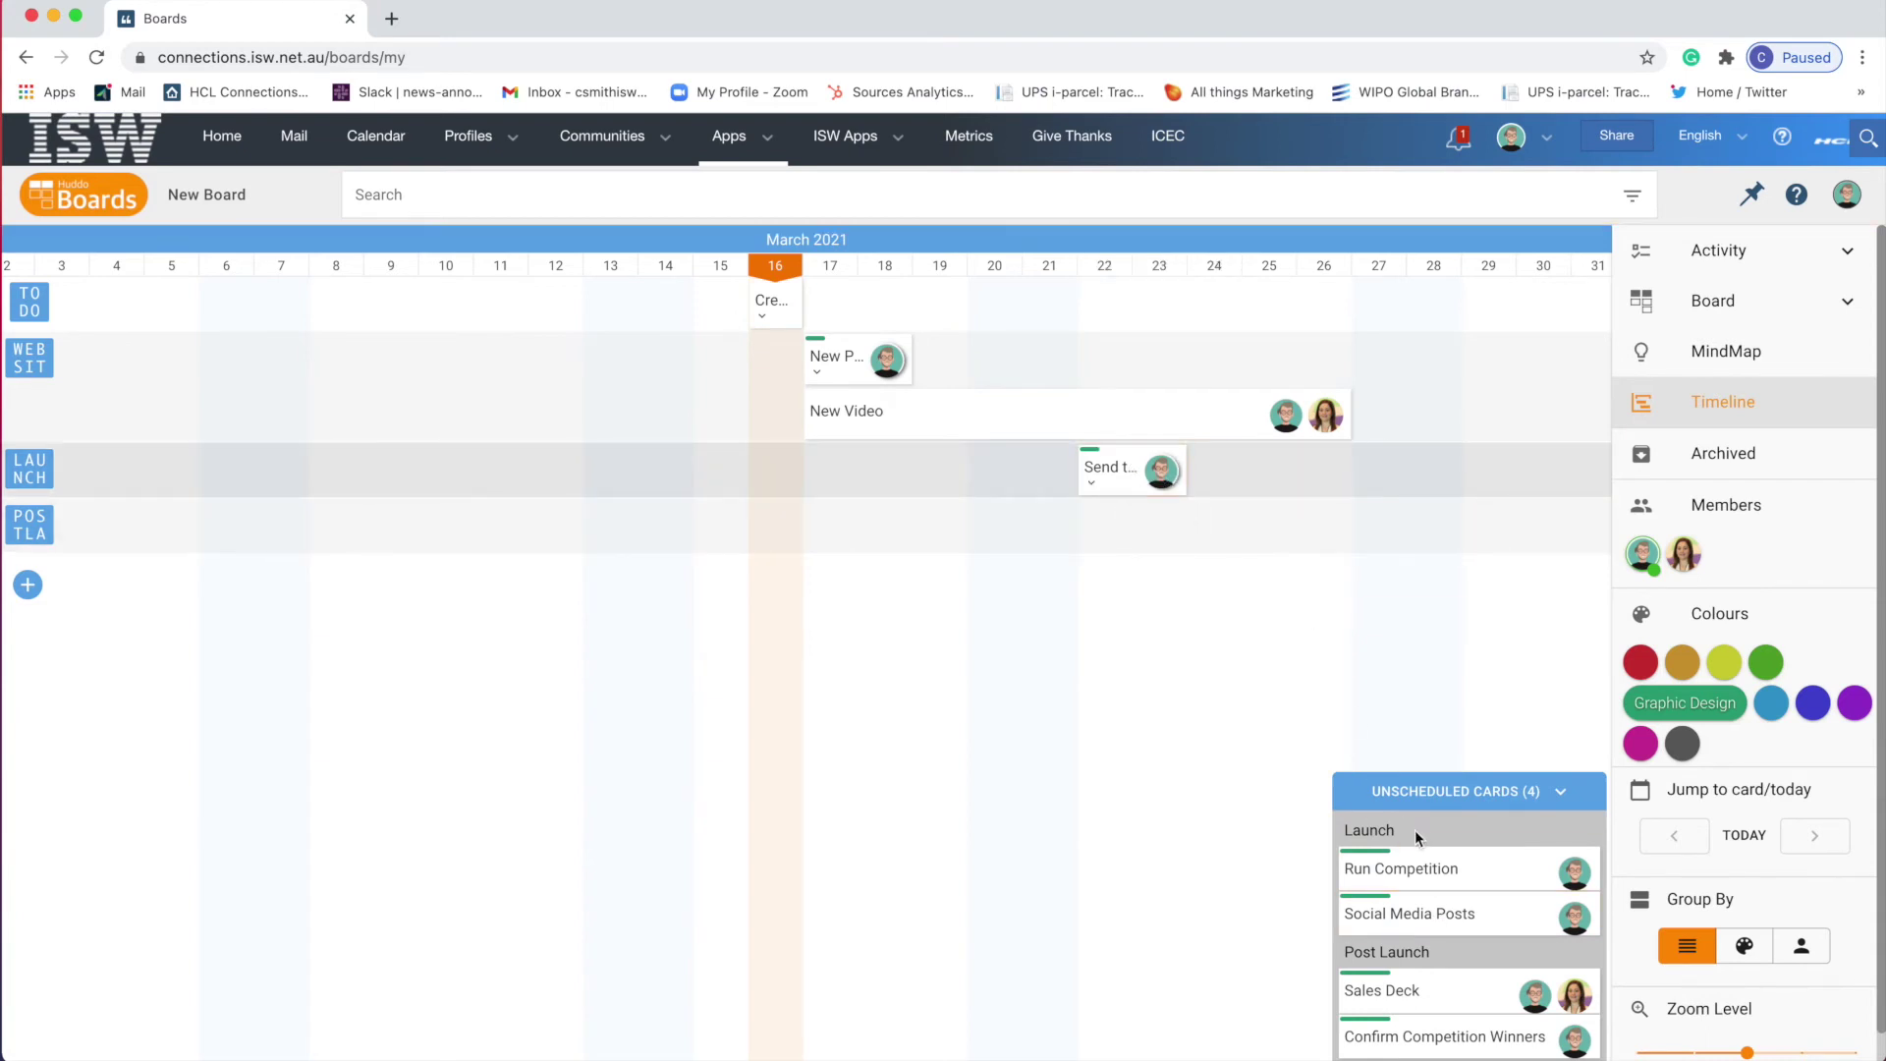
drag(1415, 868, 970, 491)
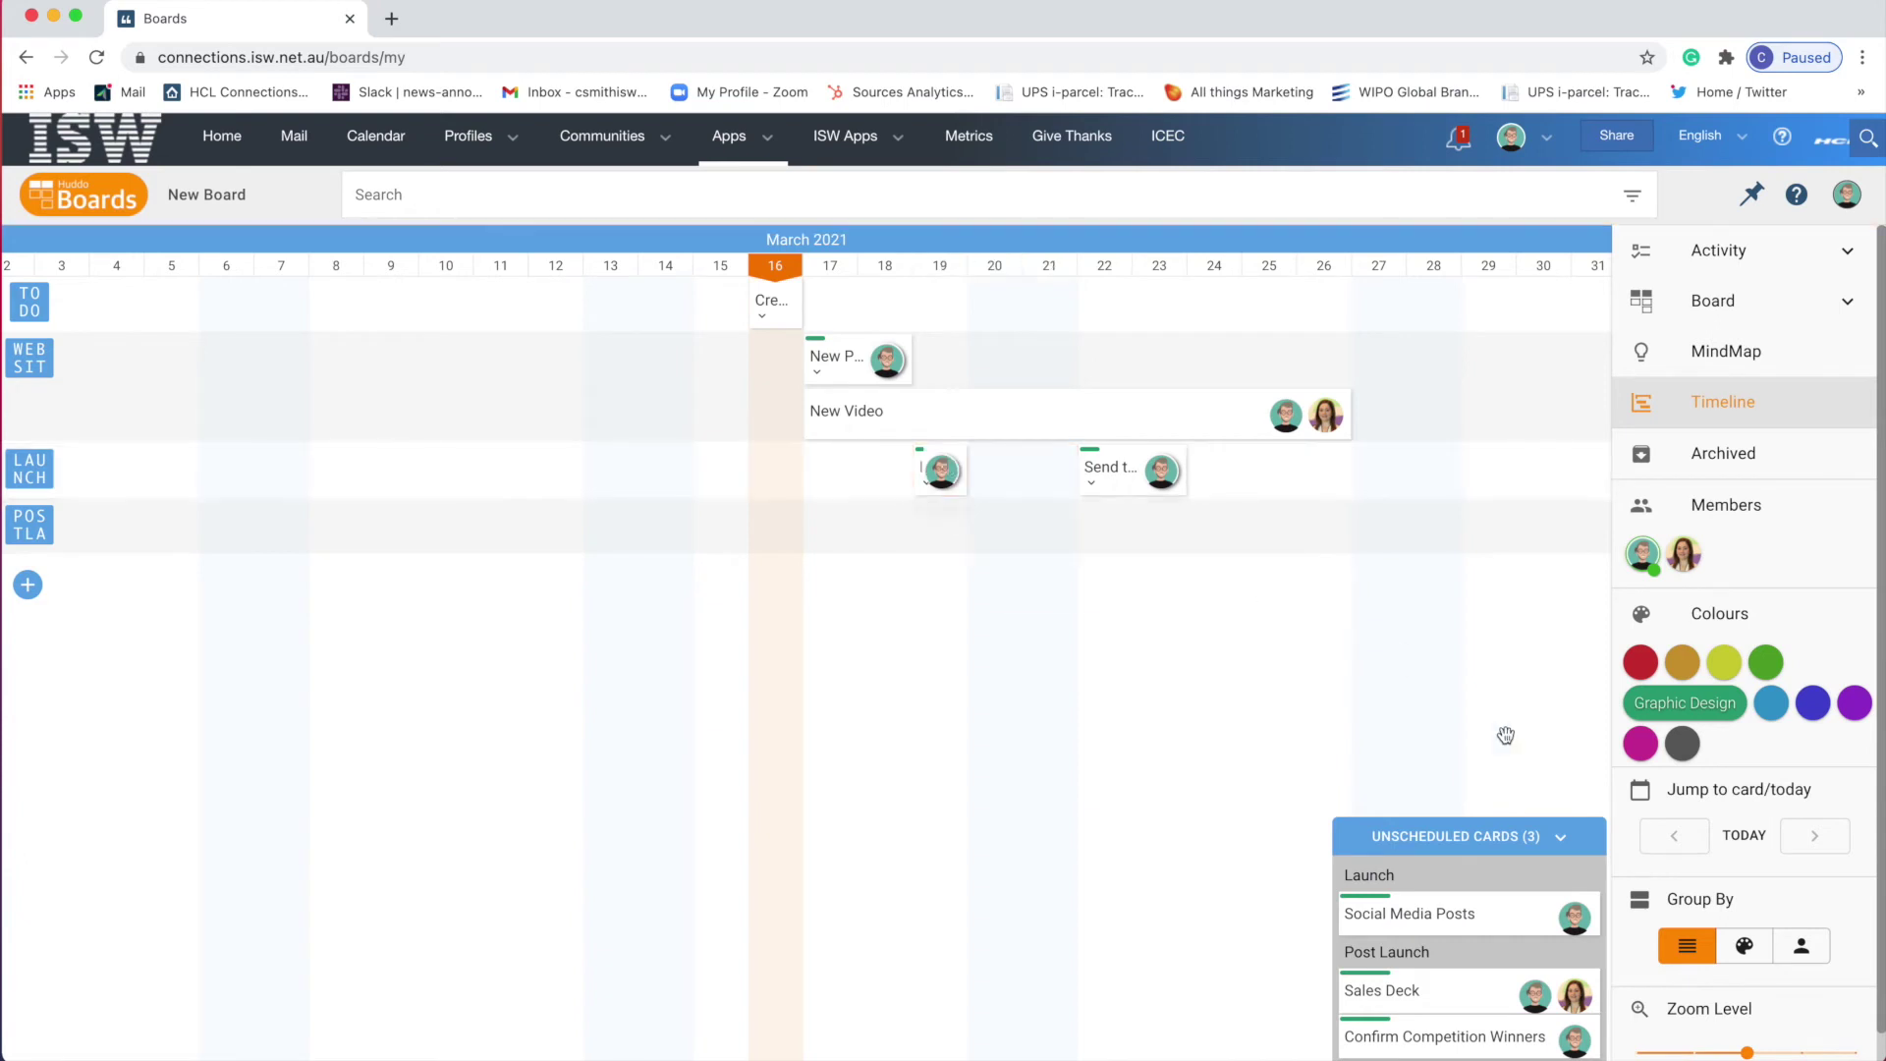
drag(1442, 918, 1137, 501)
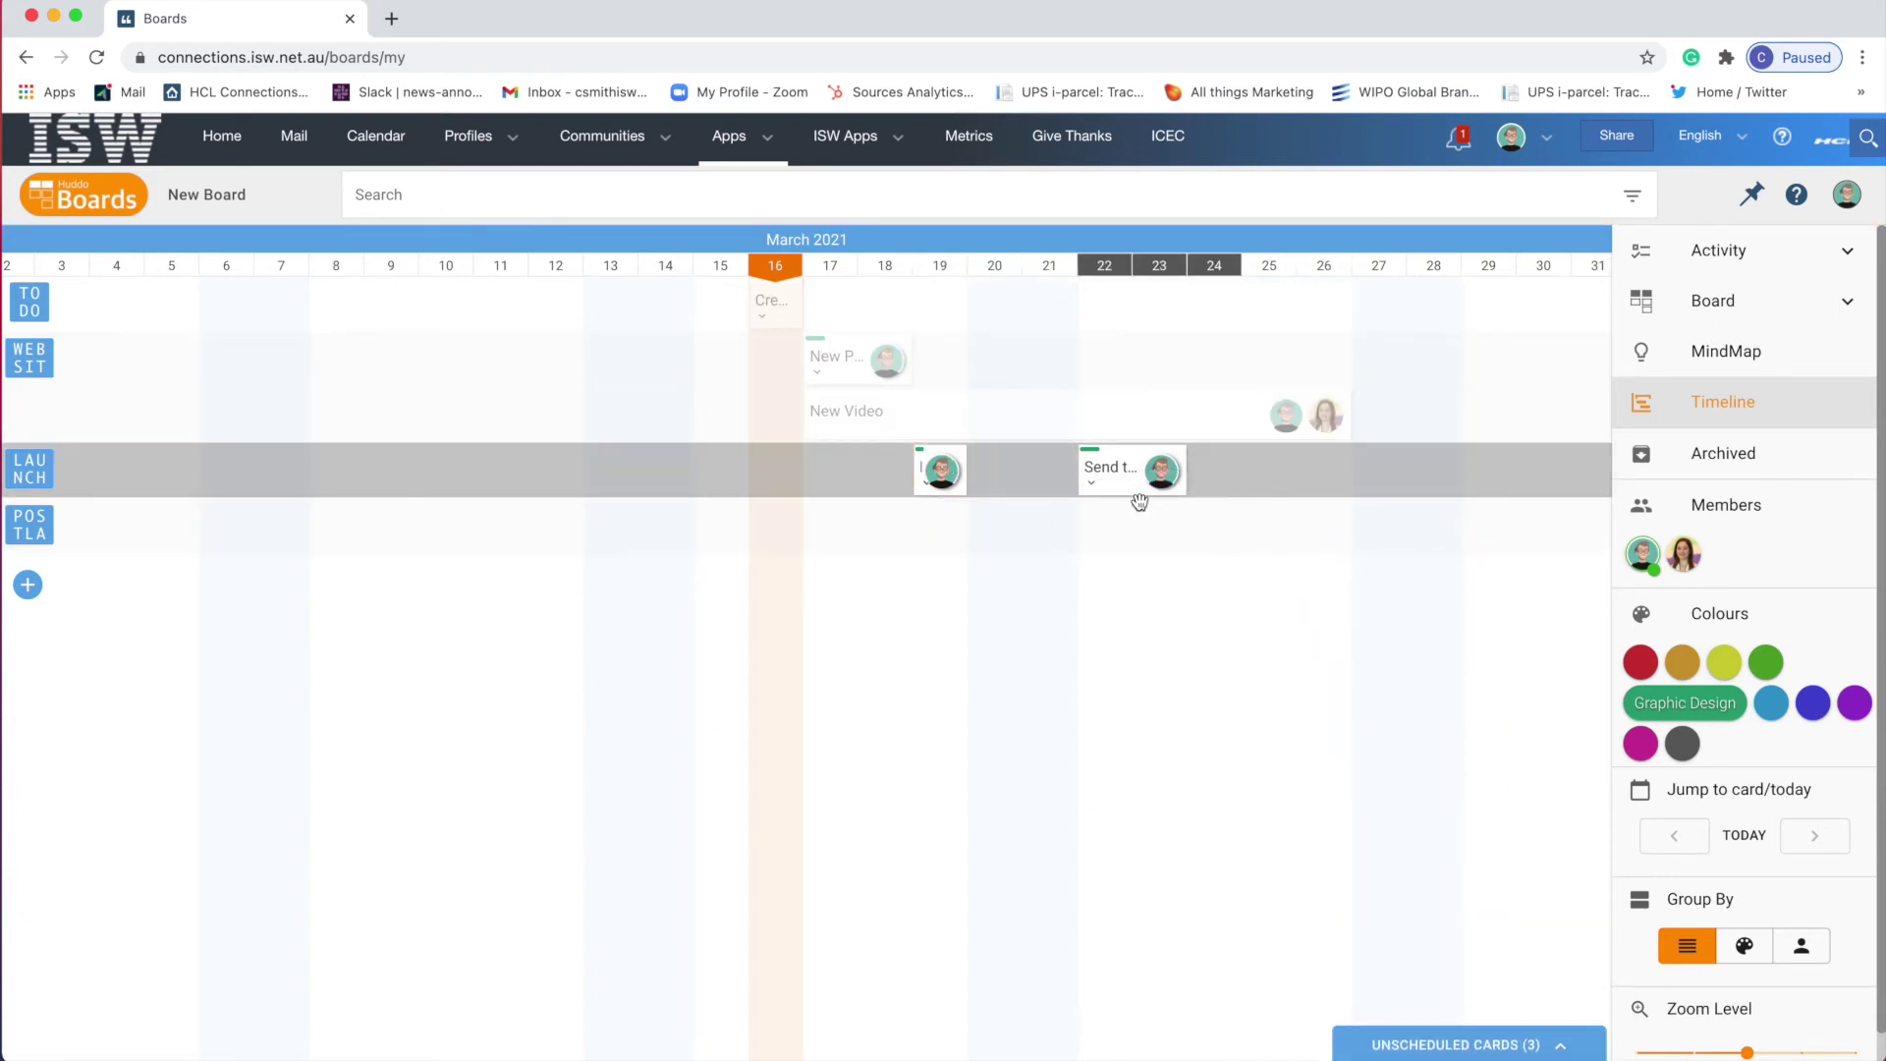
drag(1235, 538, 1334, 530)
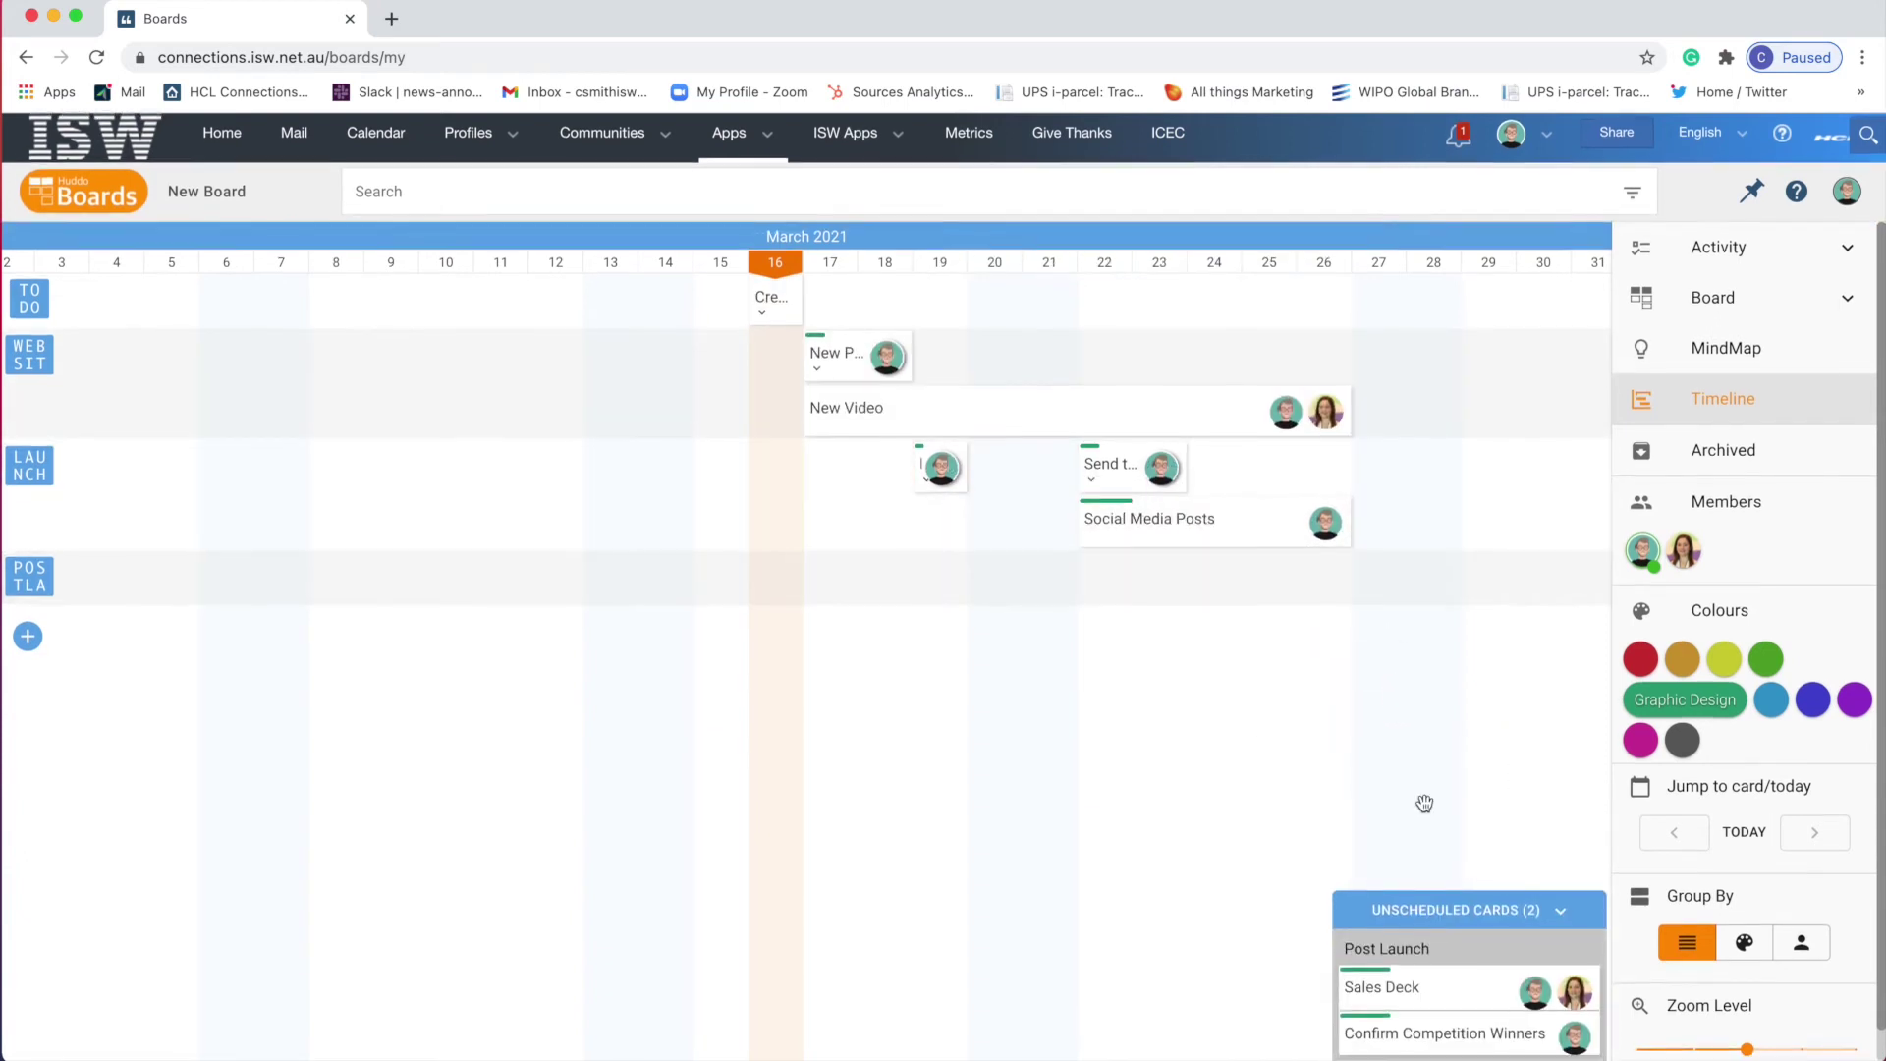
Step: Schedule Sales Deck for 29–30 March and Confirm Competition Winners on Post Launch, then return to the board
drag(1448, 984, 1208, 585)
drag(1427, 1042, 1169, 639)
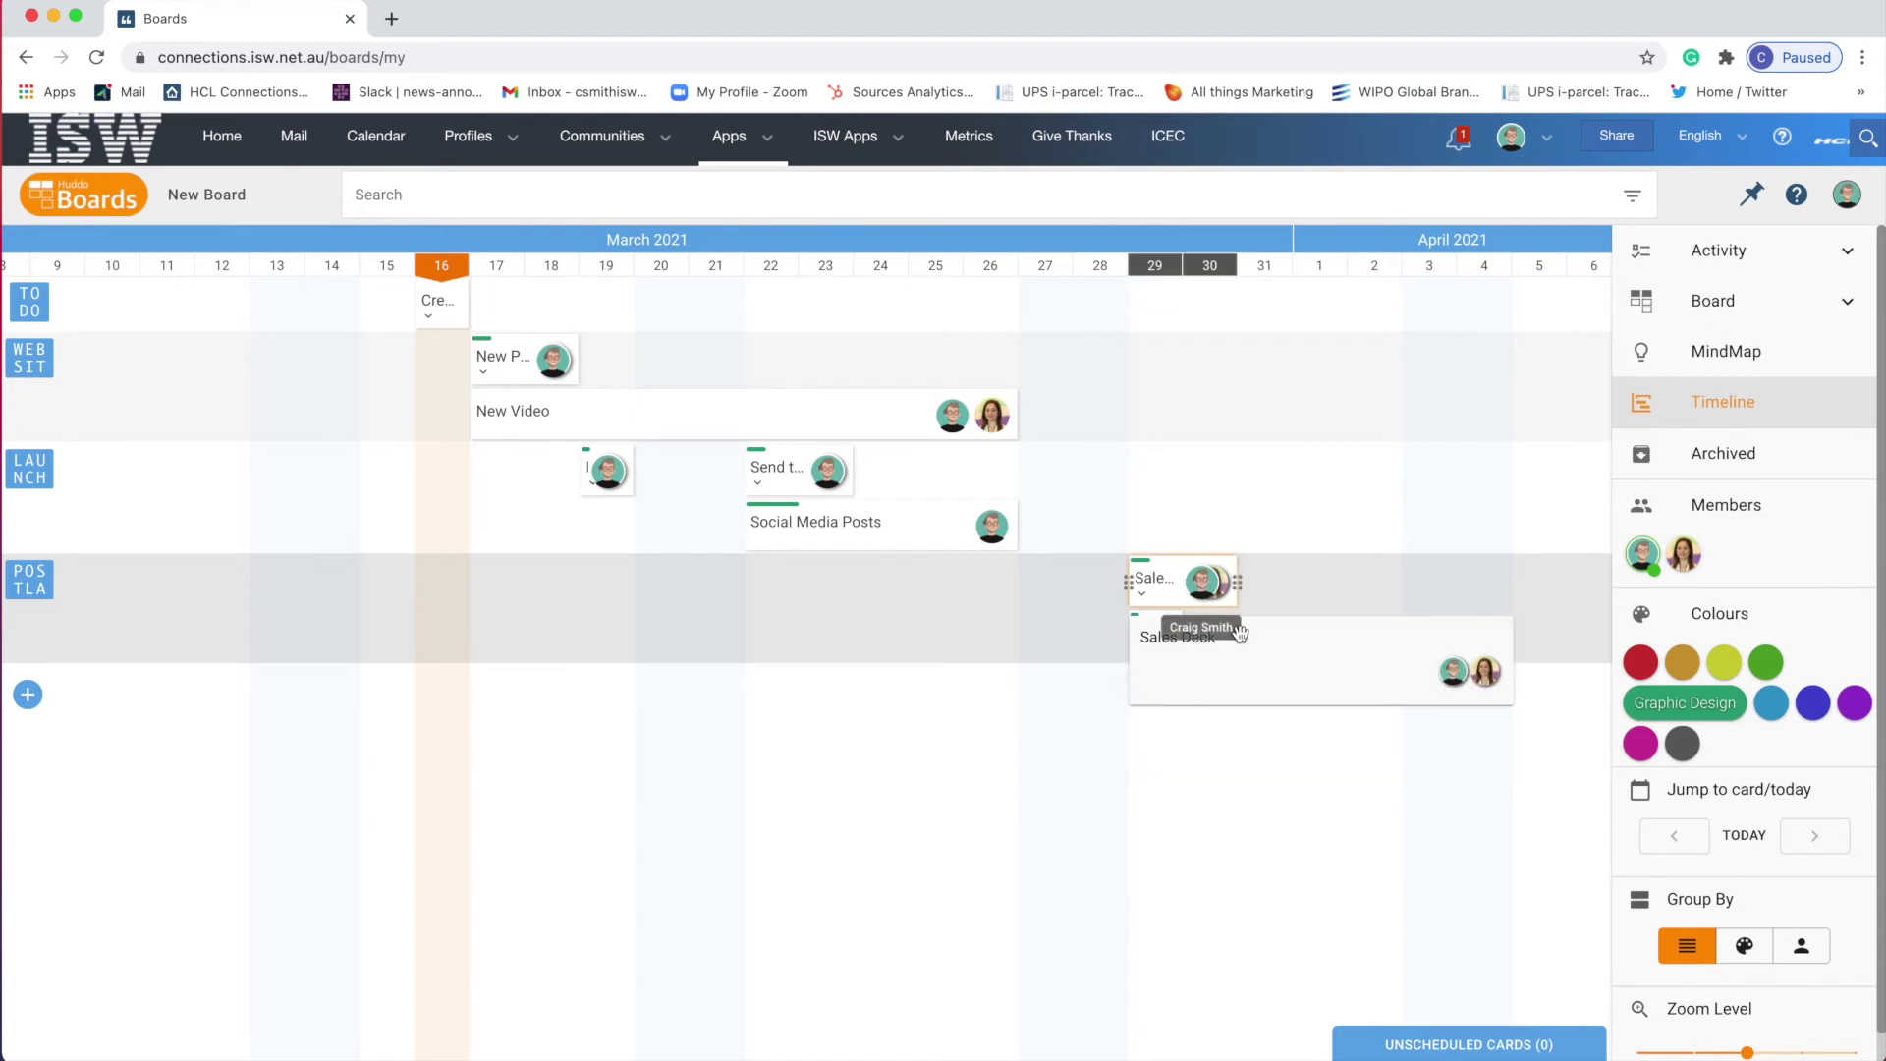
mouse_move(1164, 641)
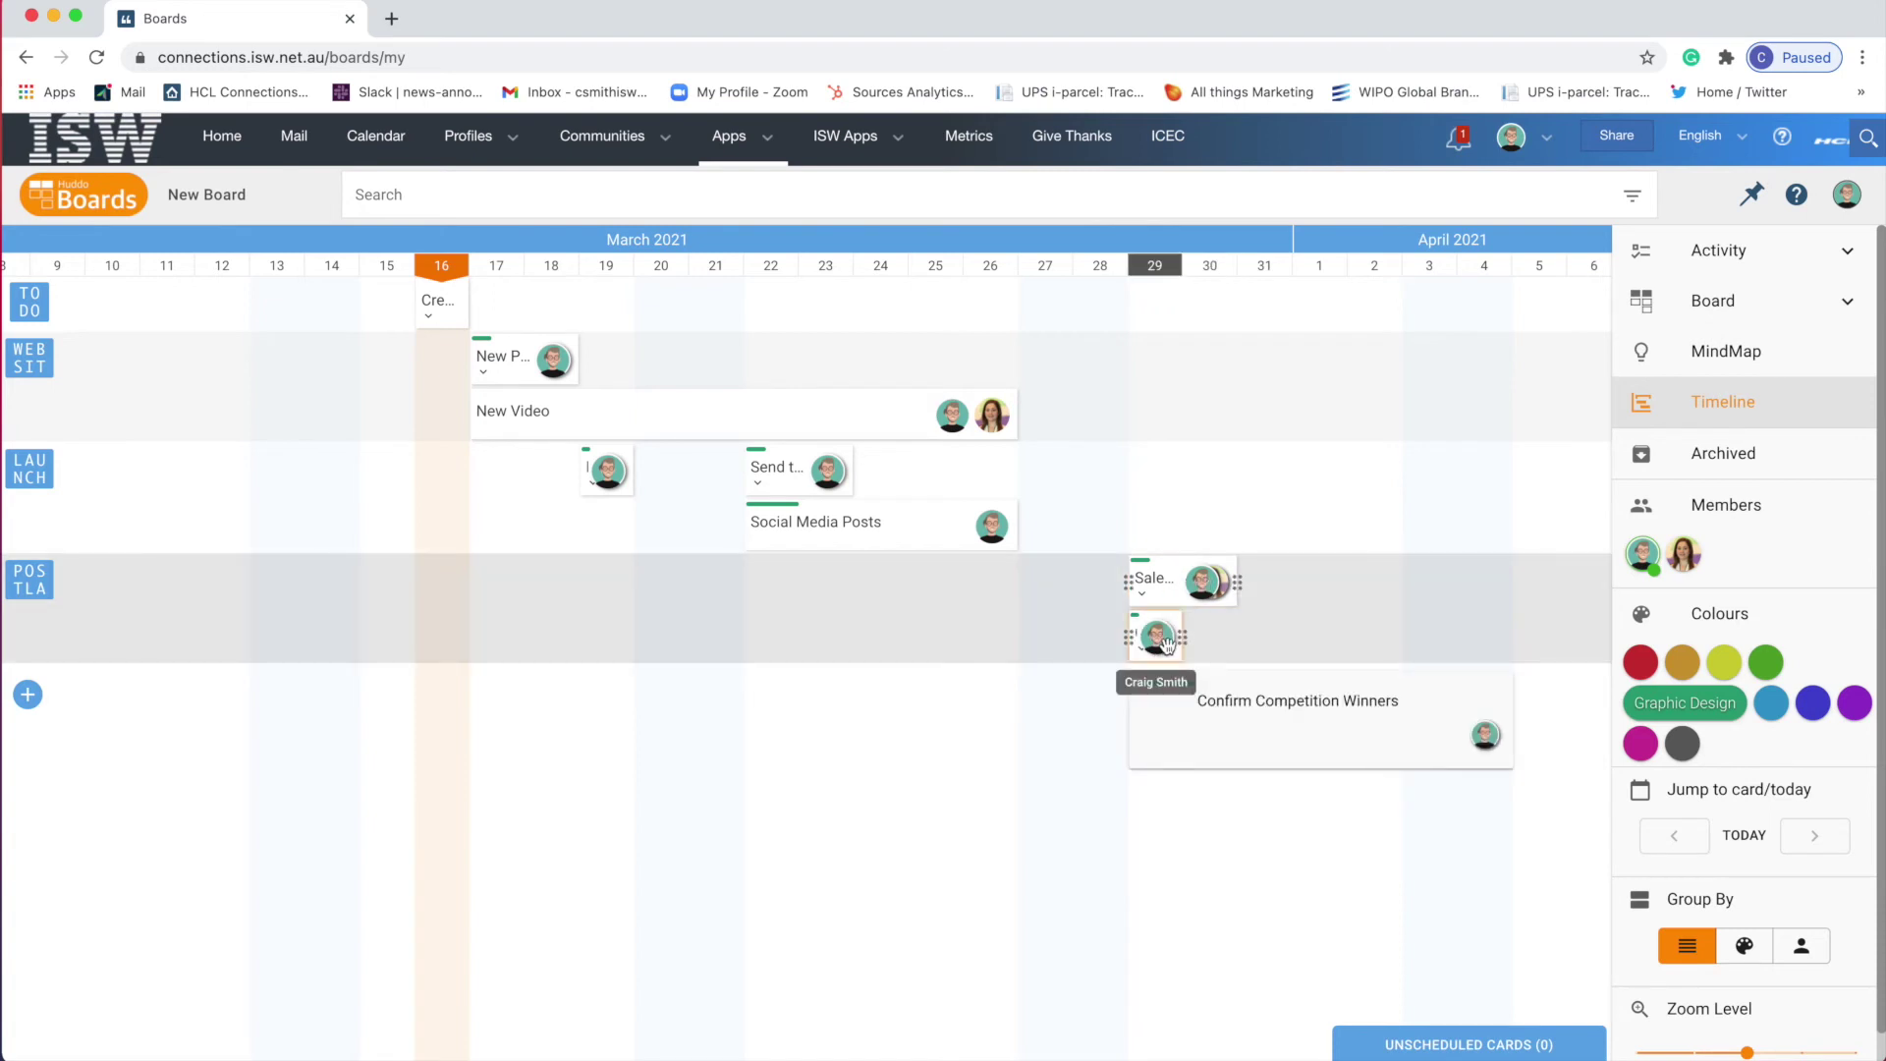
scroll(1167, 641, left, 2)
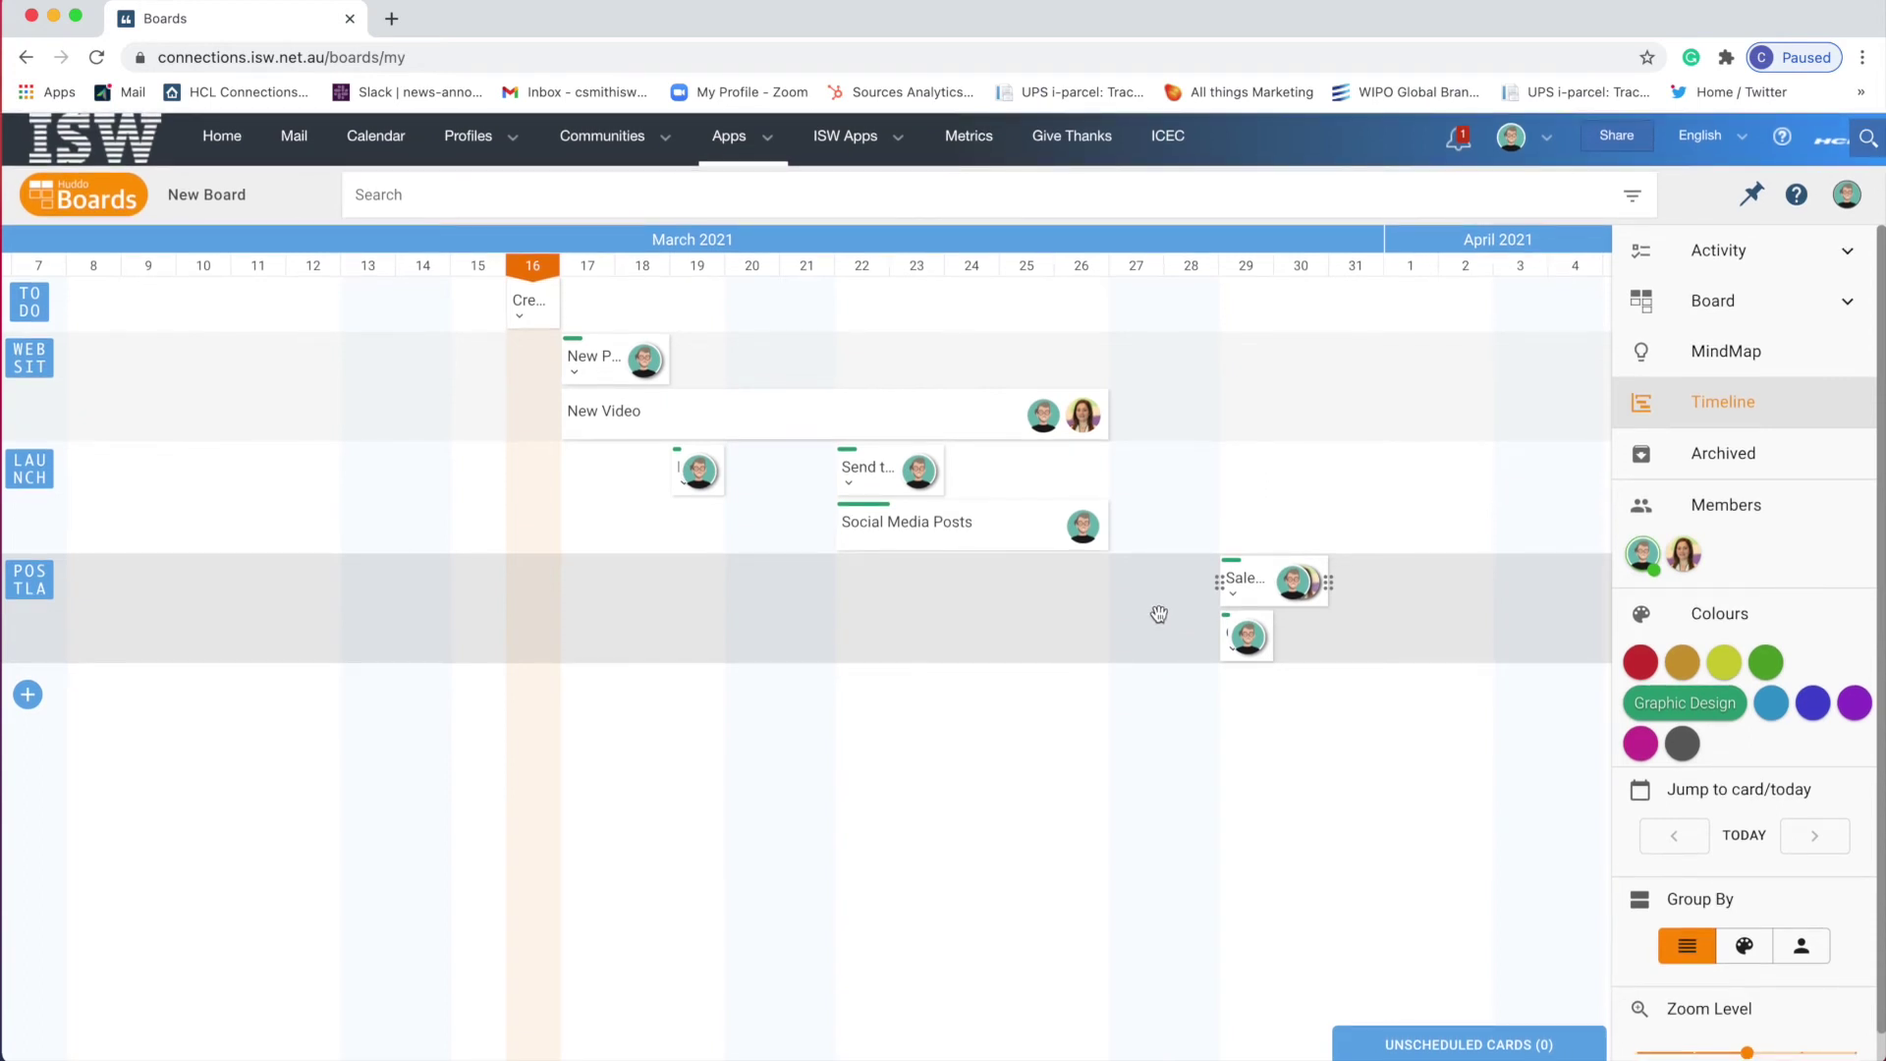
click(1717, 304)
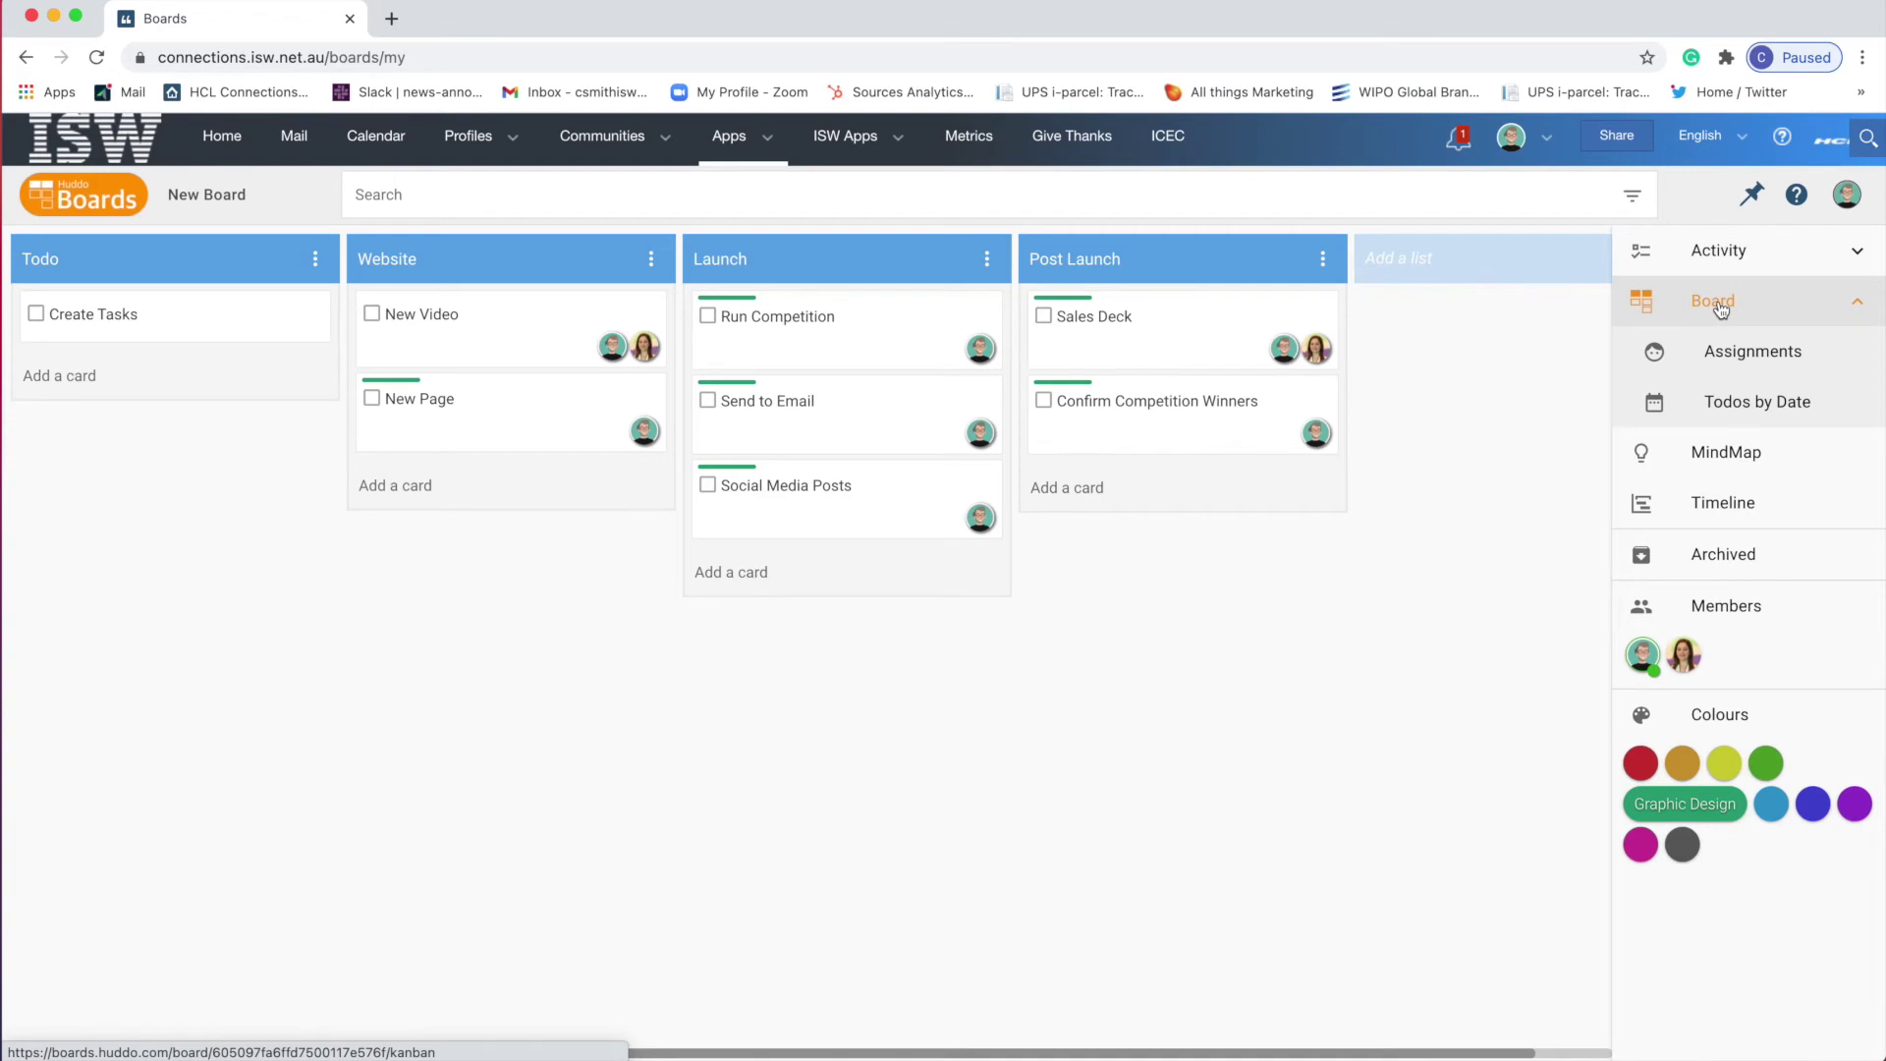
Step: Set the Run Competition card's due date to 19 March 2021
click(895, 347)
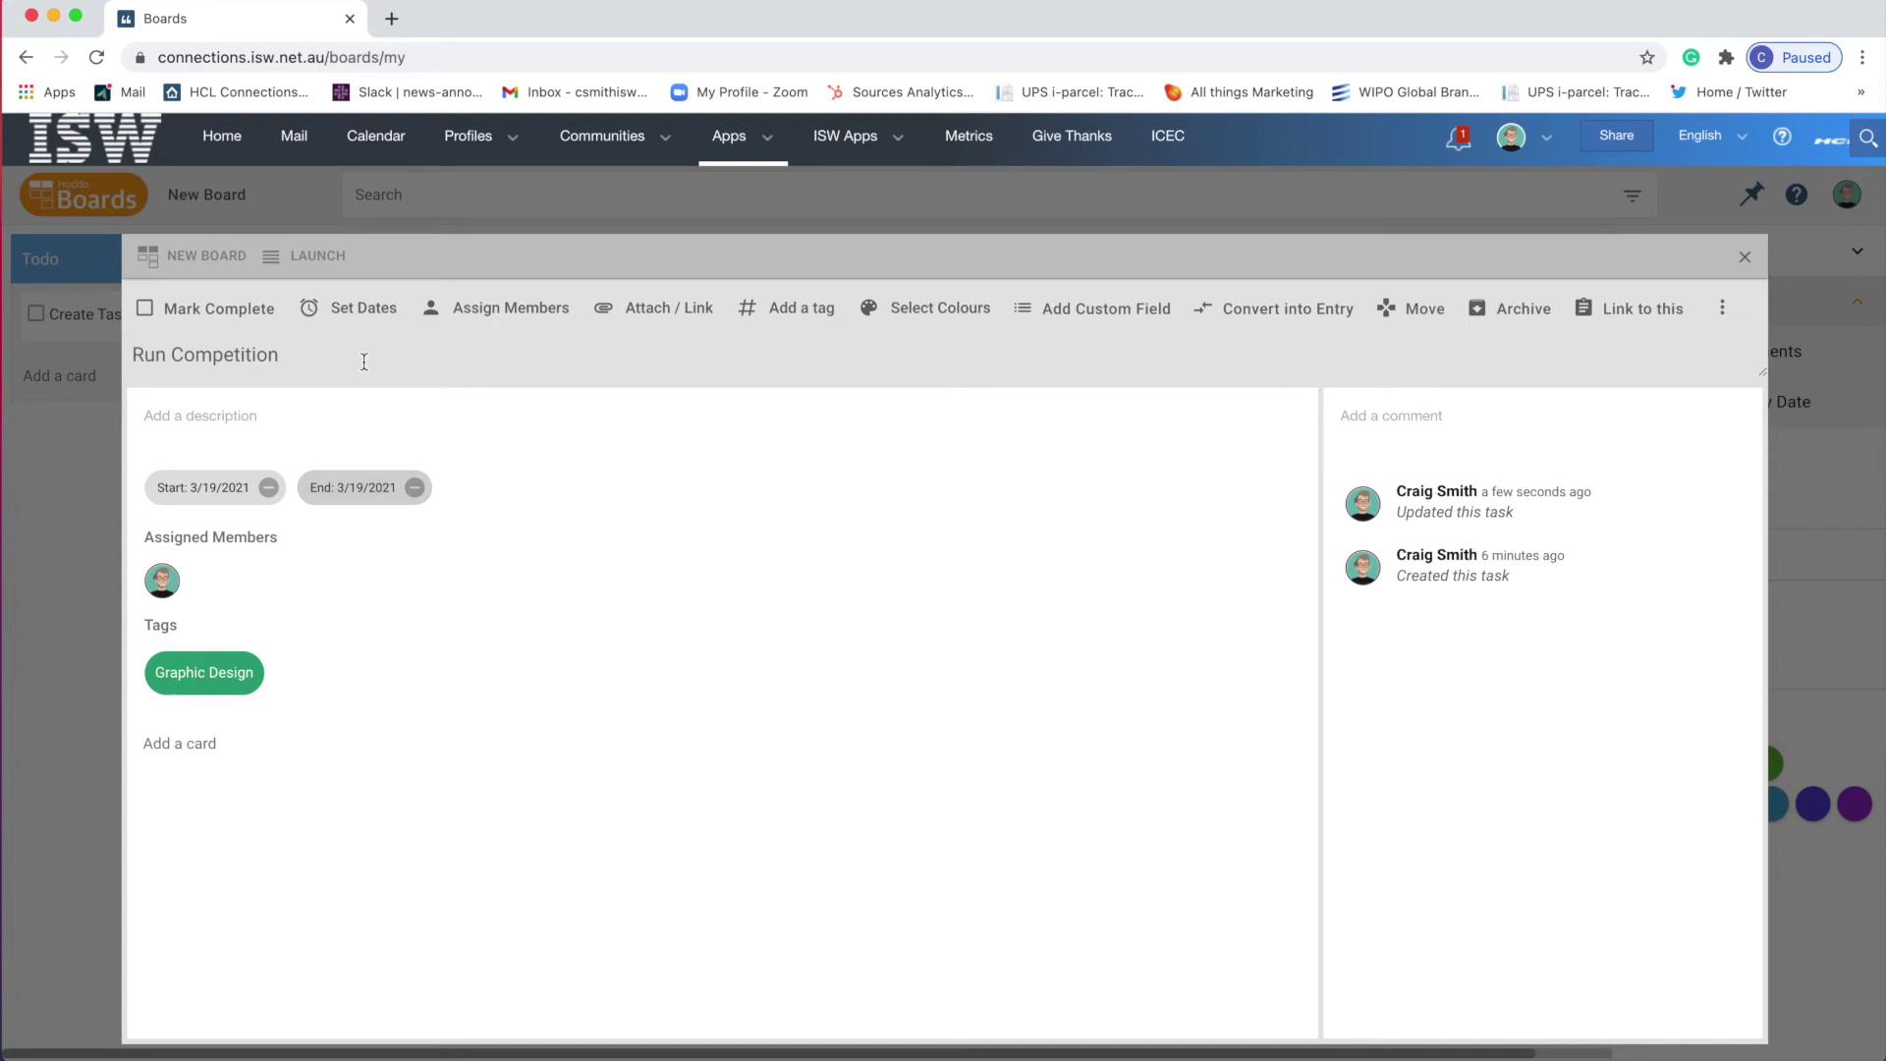
click(365, 309)
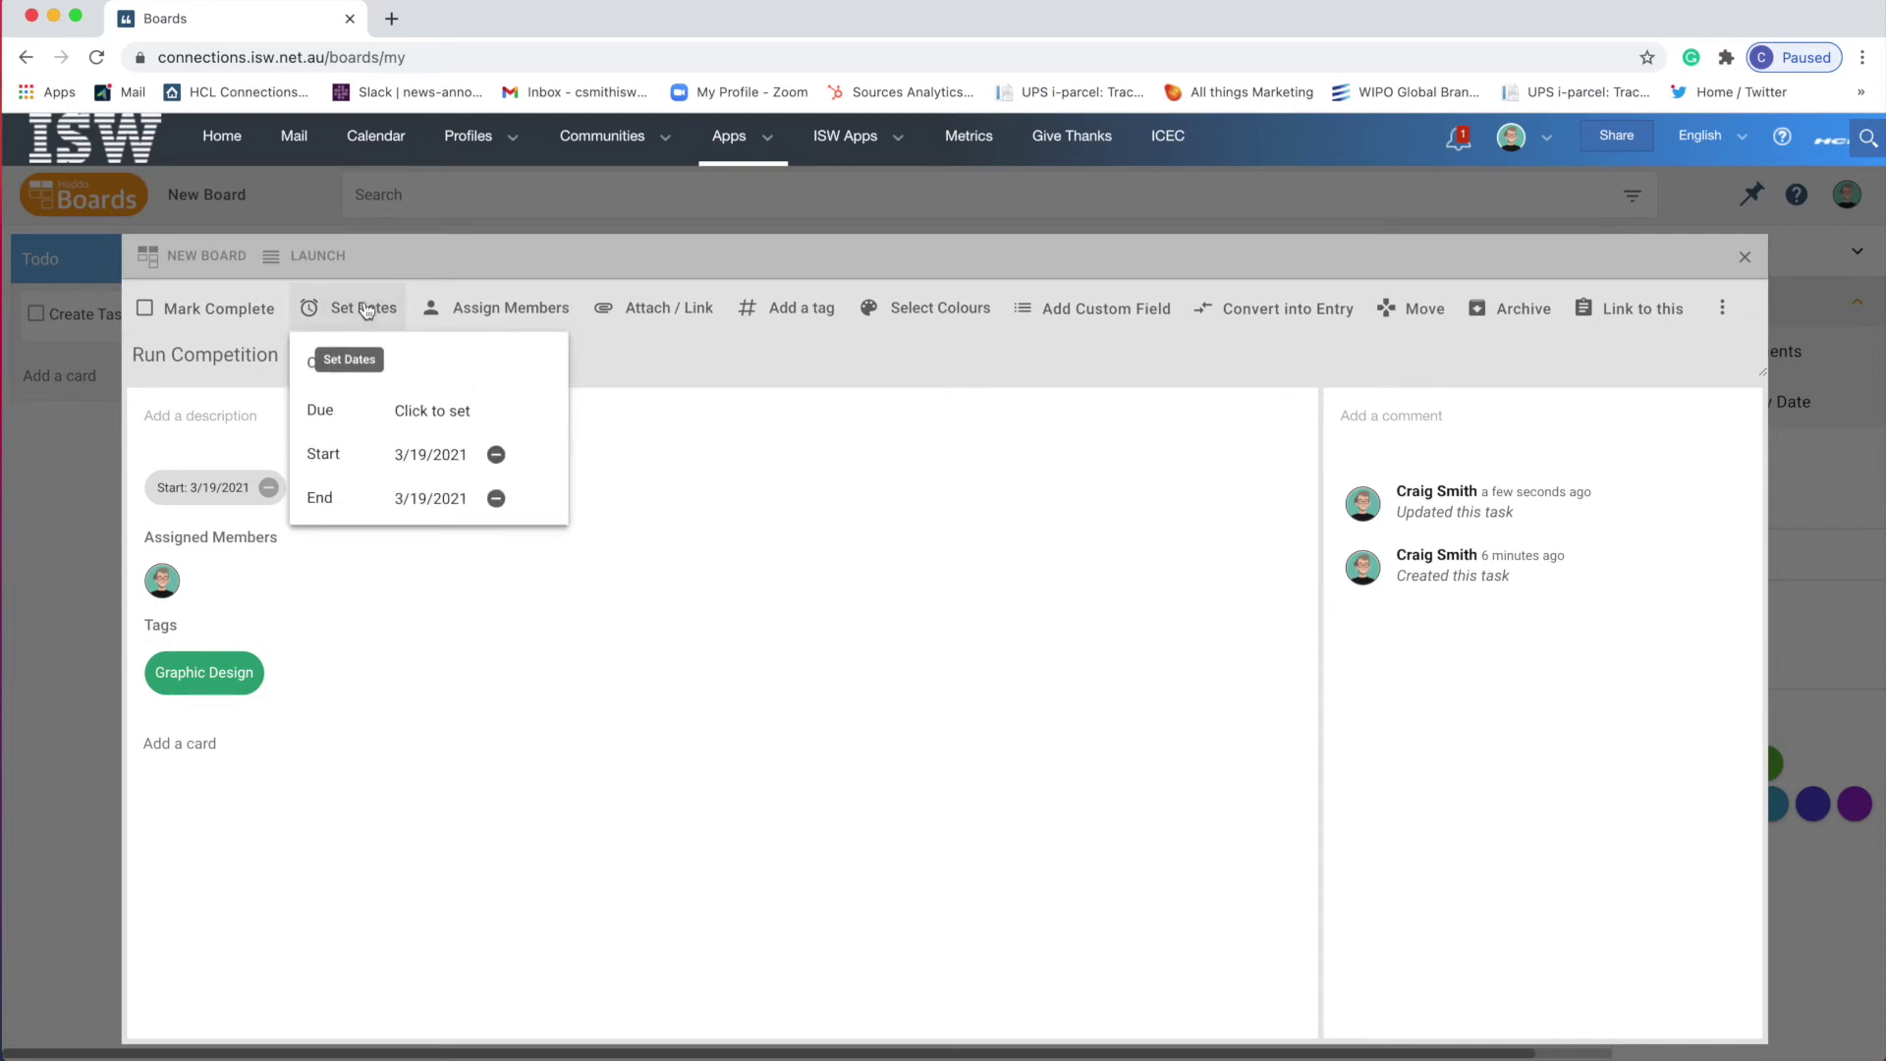
click(444, 417)
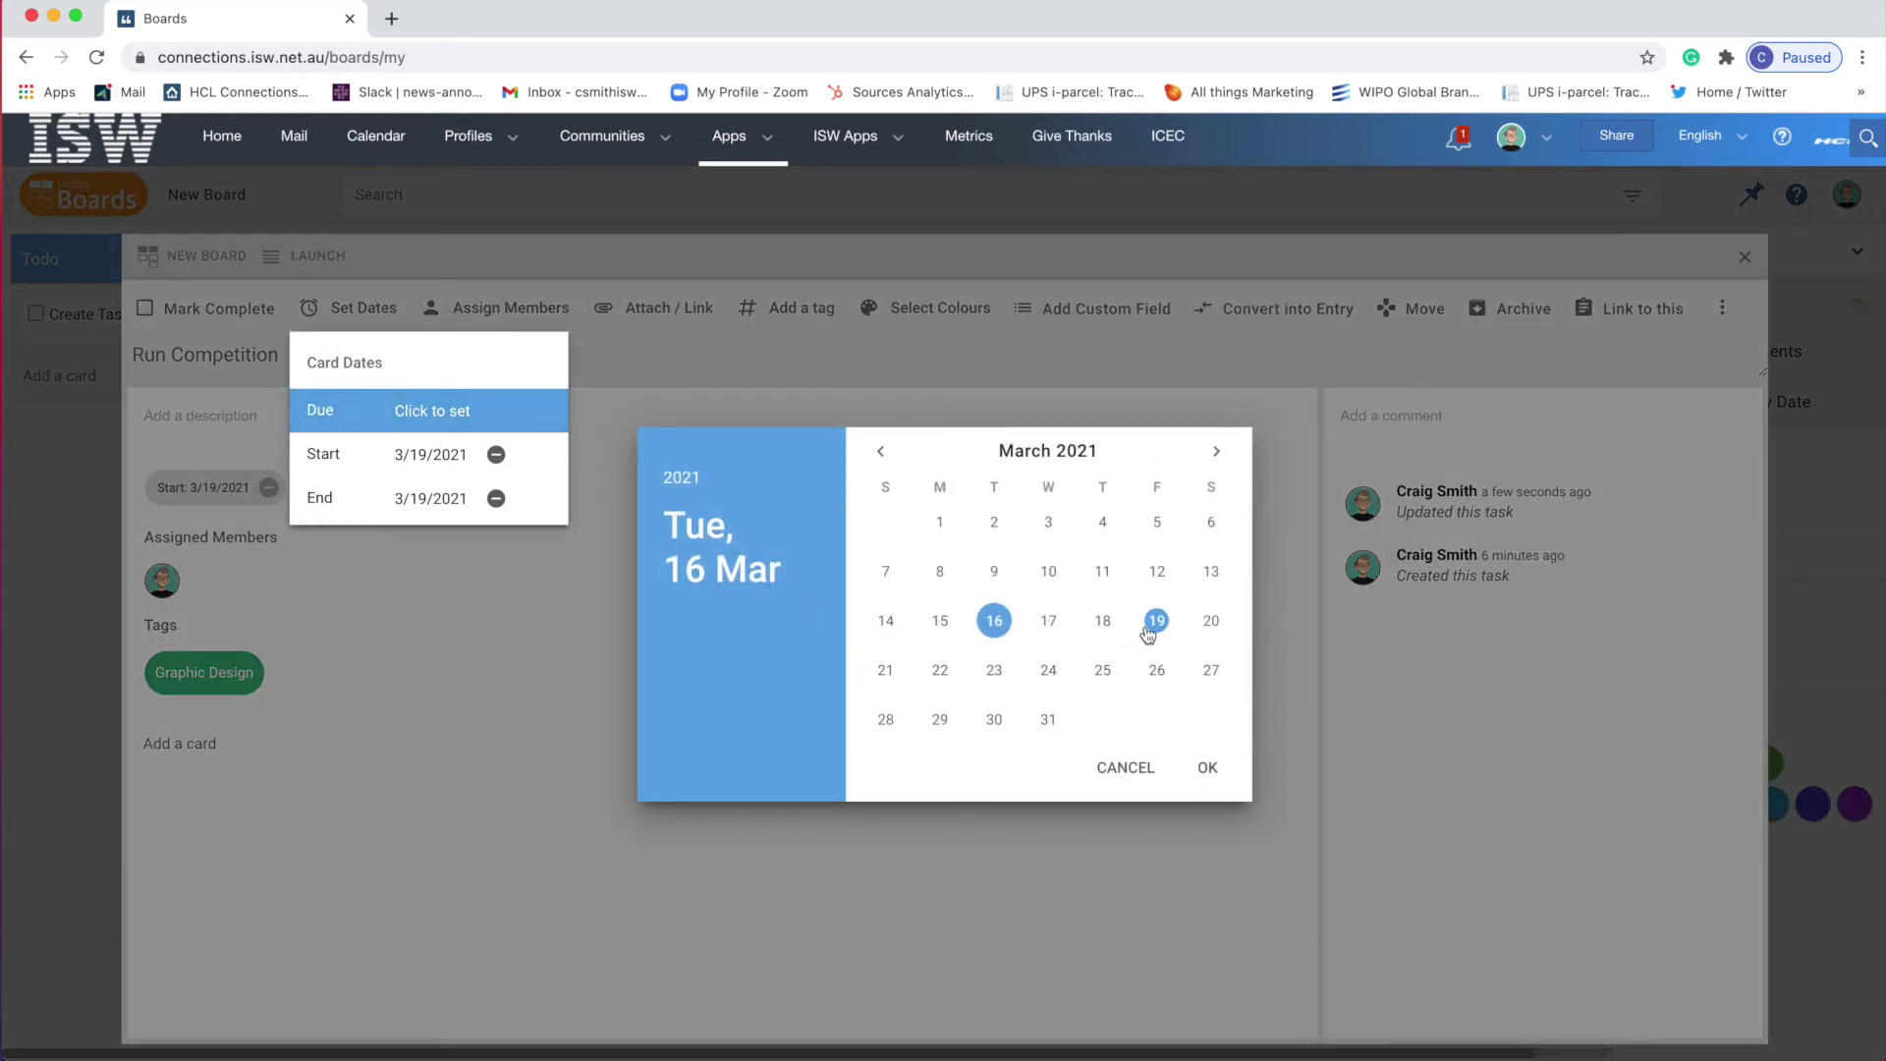
click(1152, 627)
click(1205, 772)
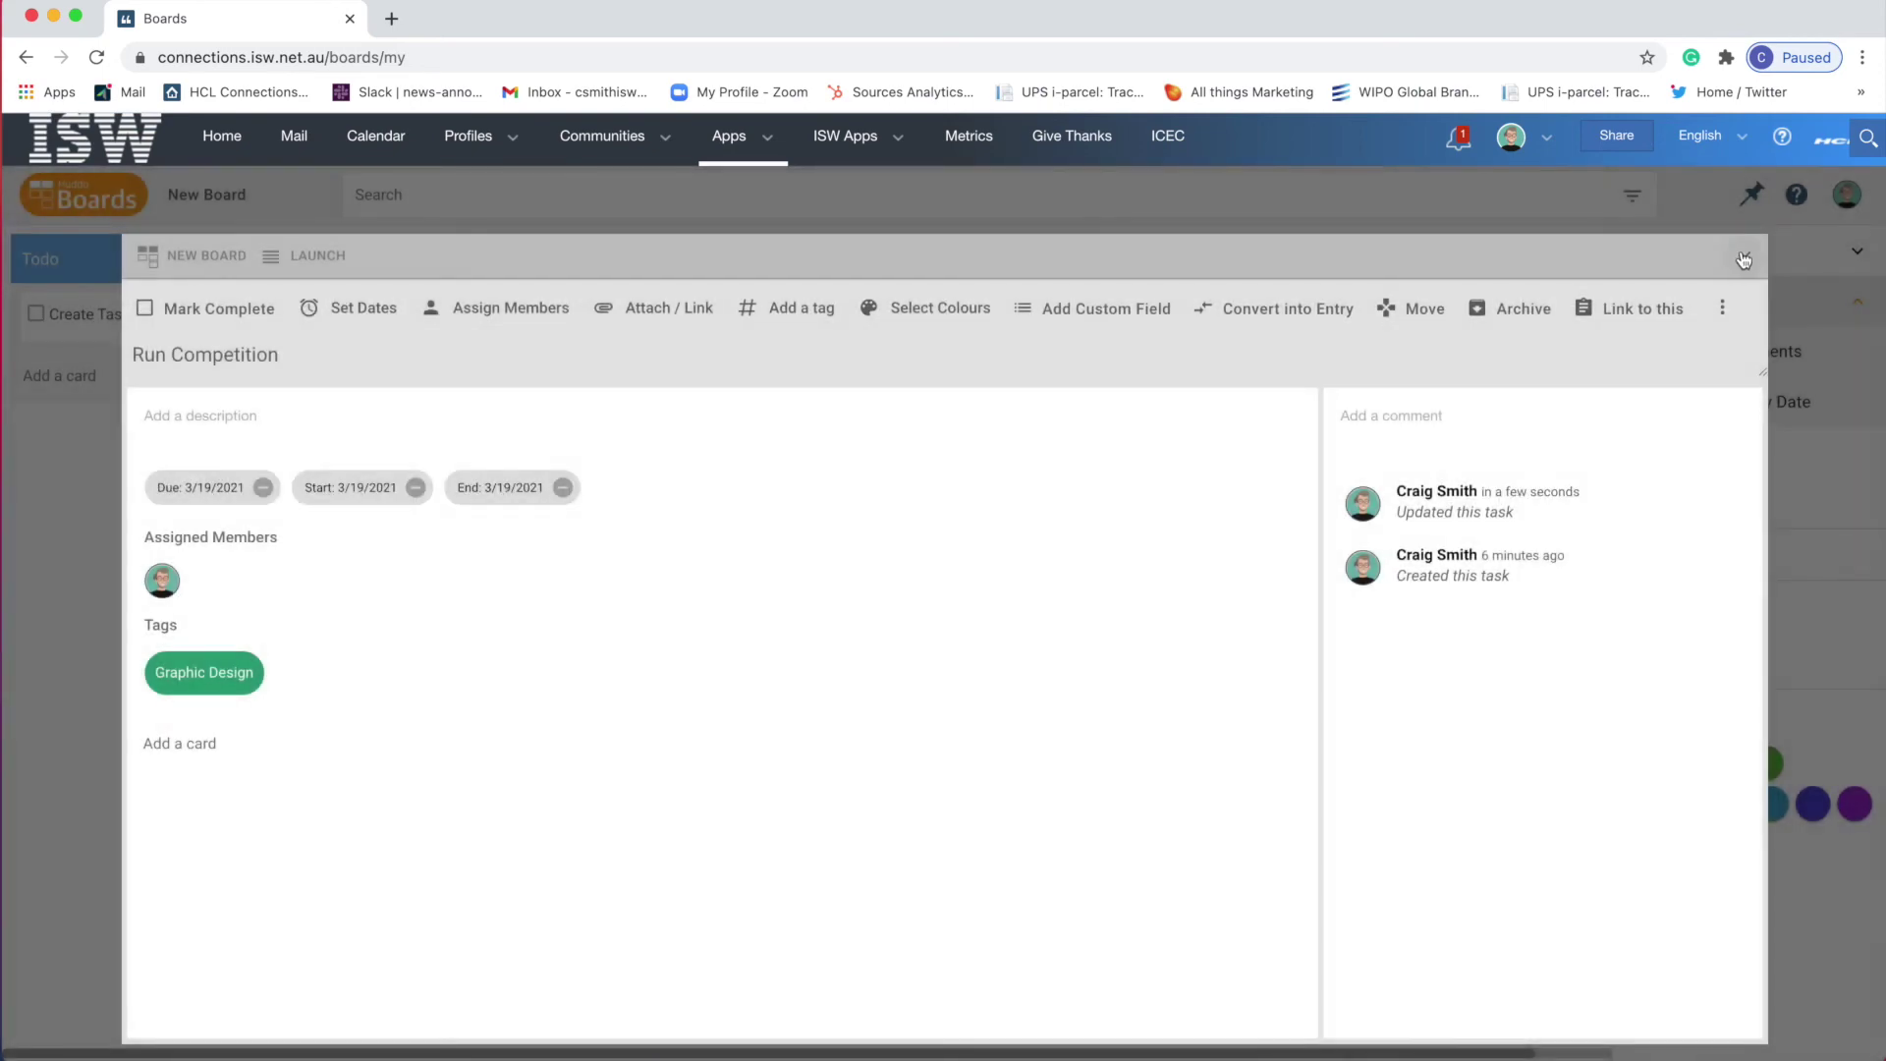
click(1744, 257)
Step: Set the Send to Email card's due date to 23 March 2021
click(819, 436)
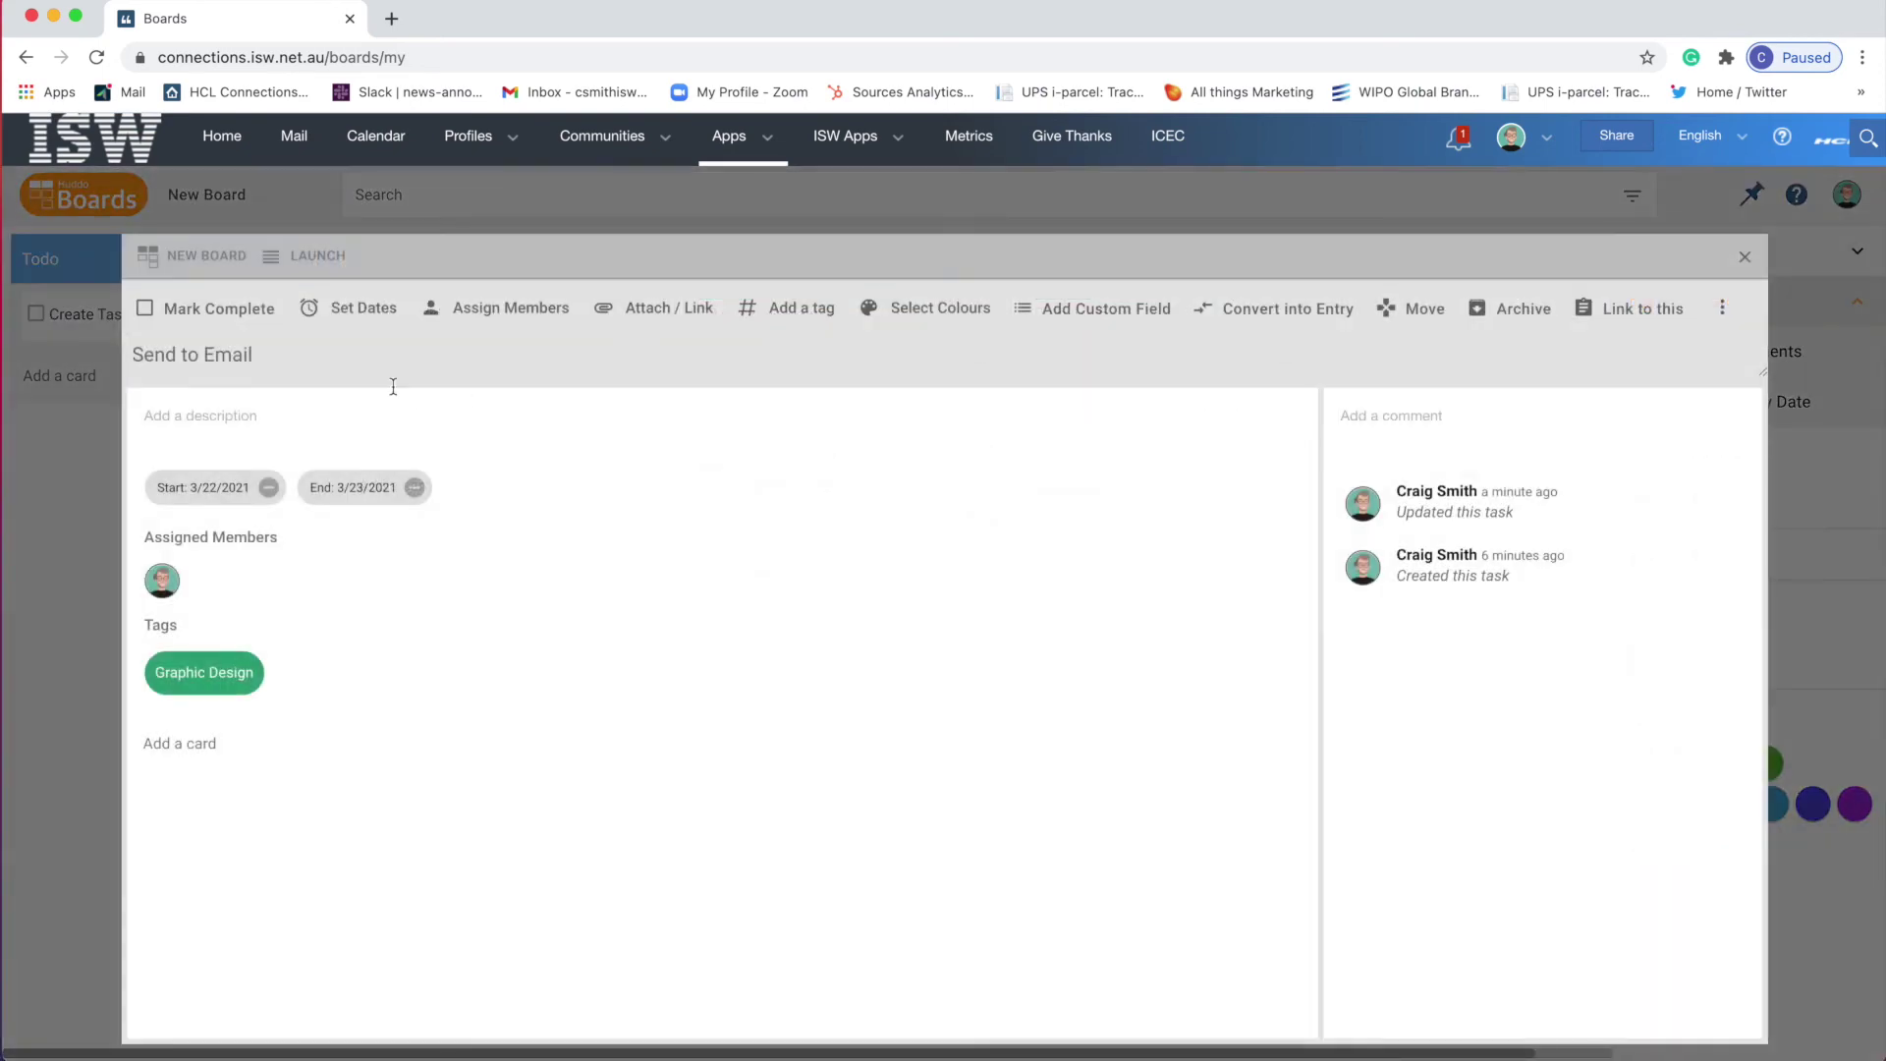
click(356, 311)
click(463, 413)
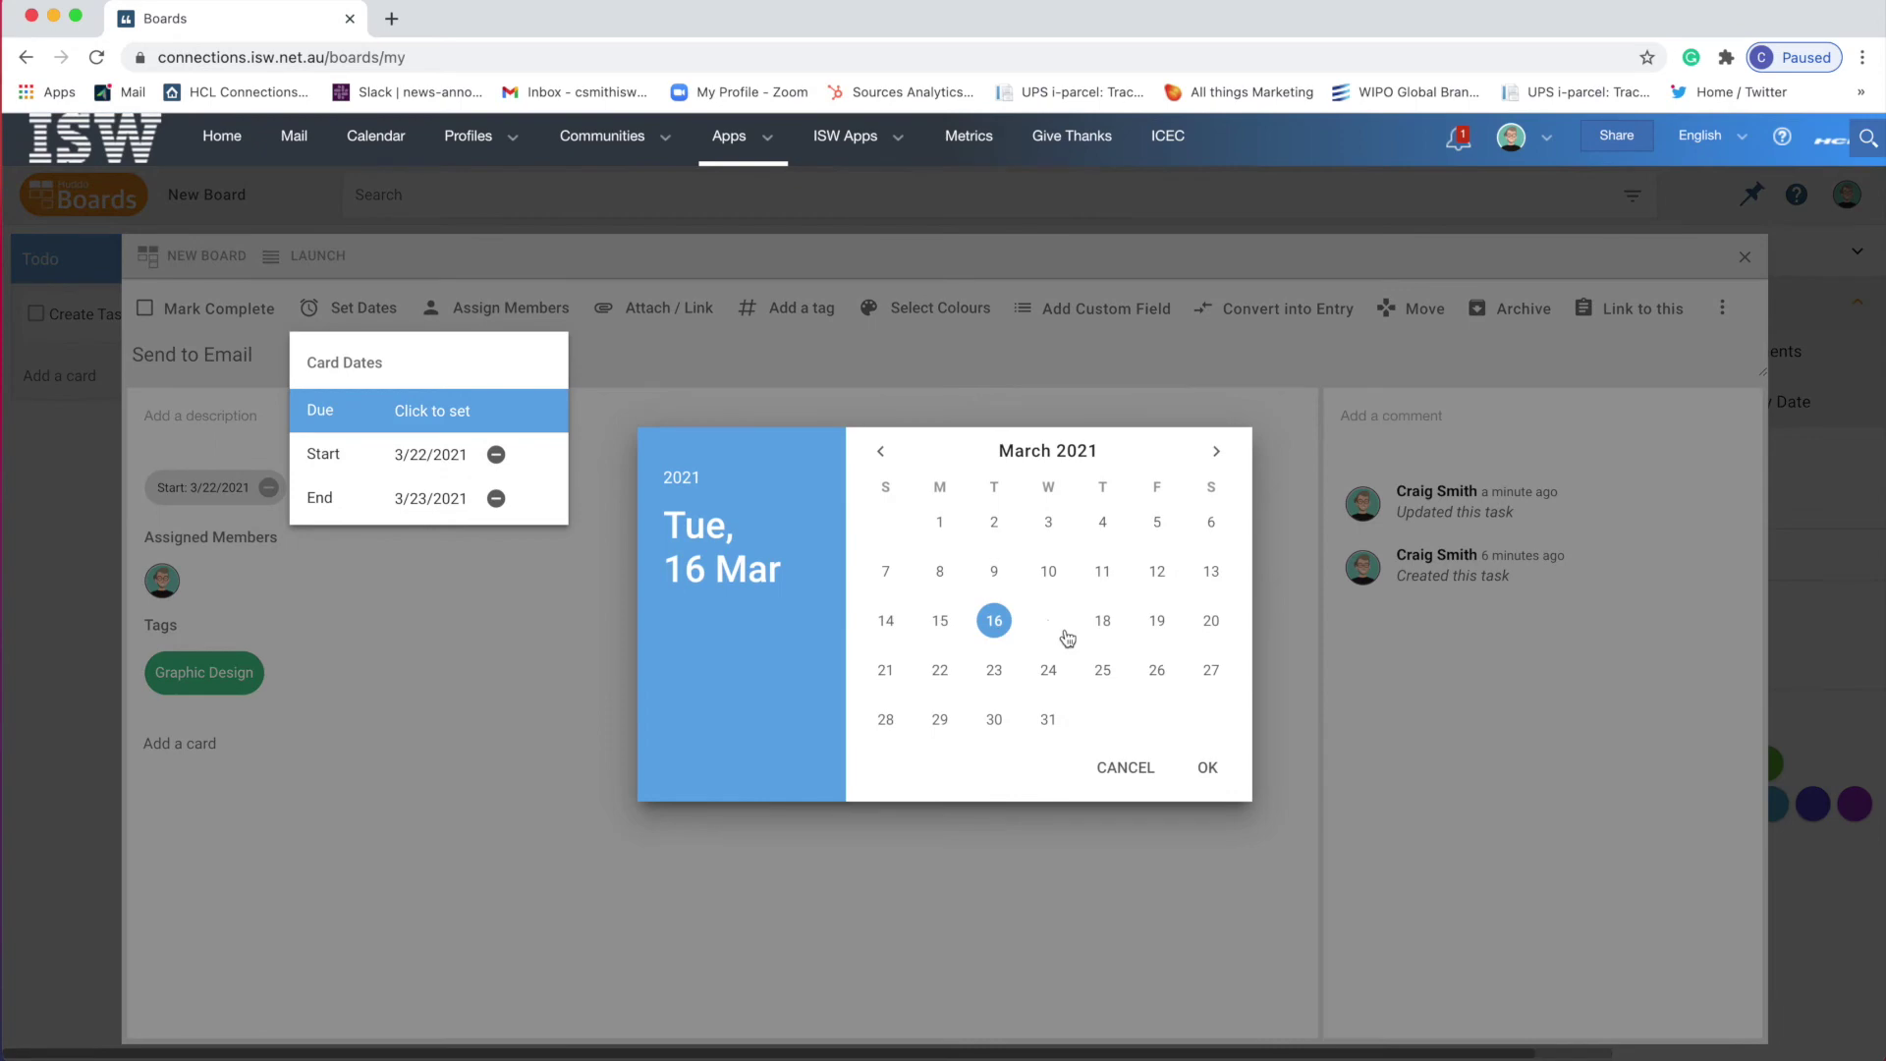
click(994, 670)
click(1207, 767)
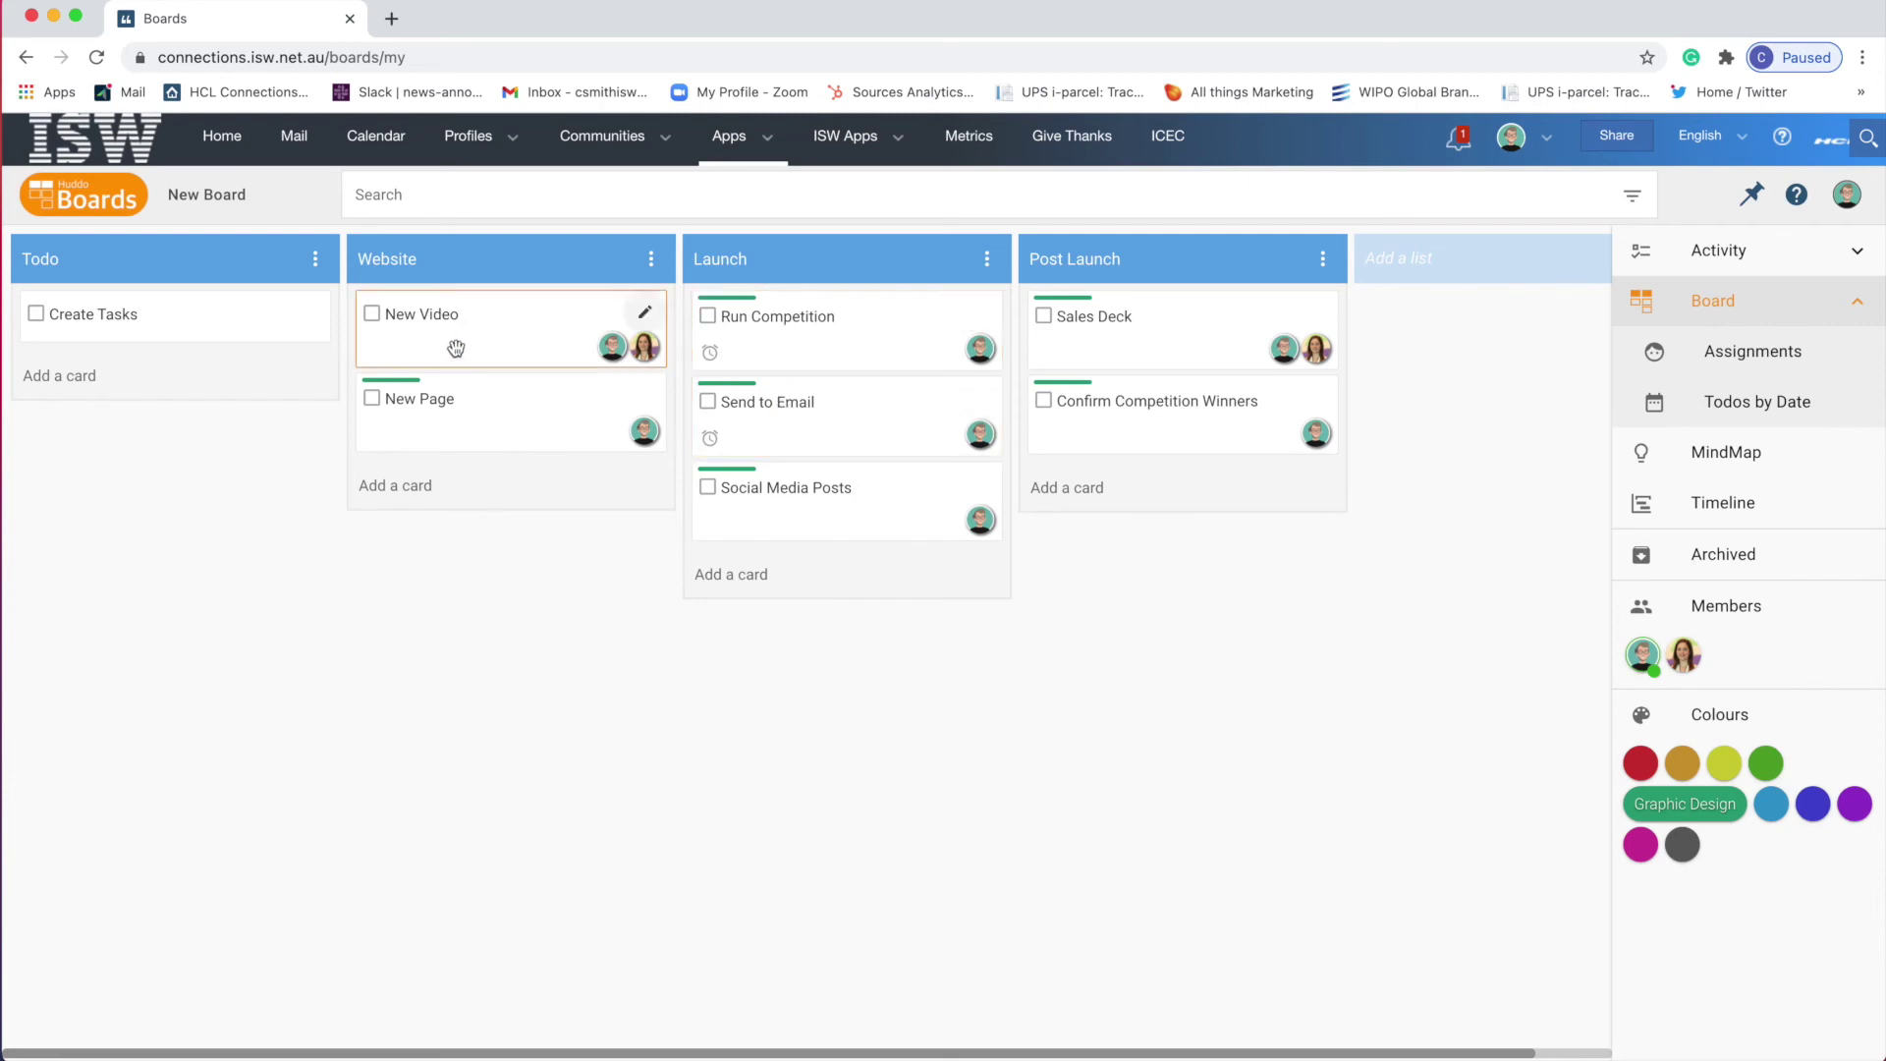
Step: Set the Create Tasks card's due date to 15 March 2021
click(297, 334)
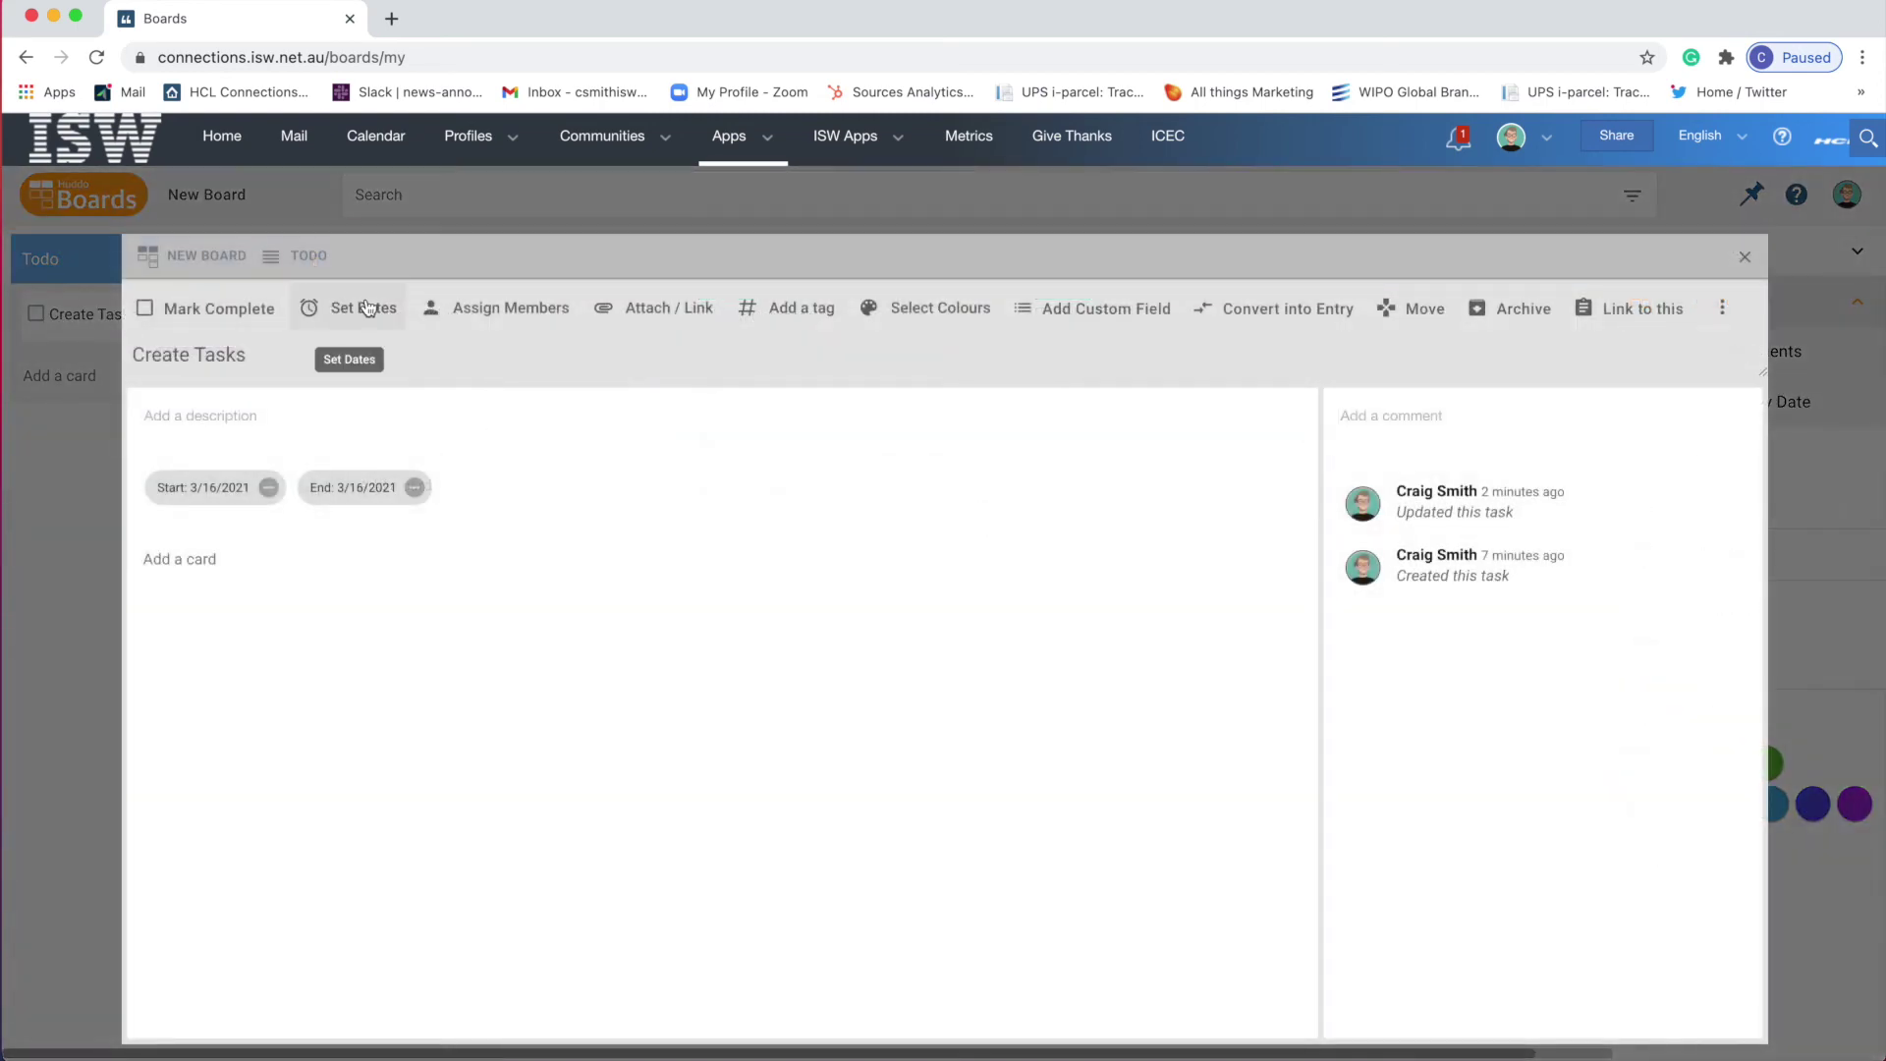
click(364, 308)
click(423, 411)
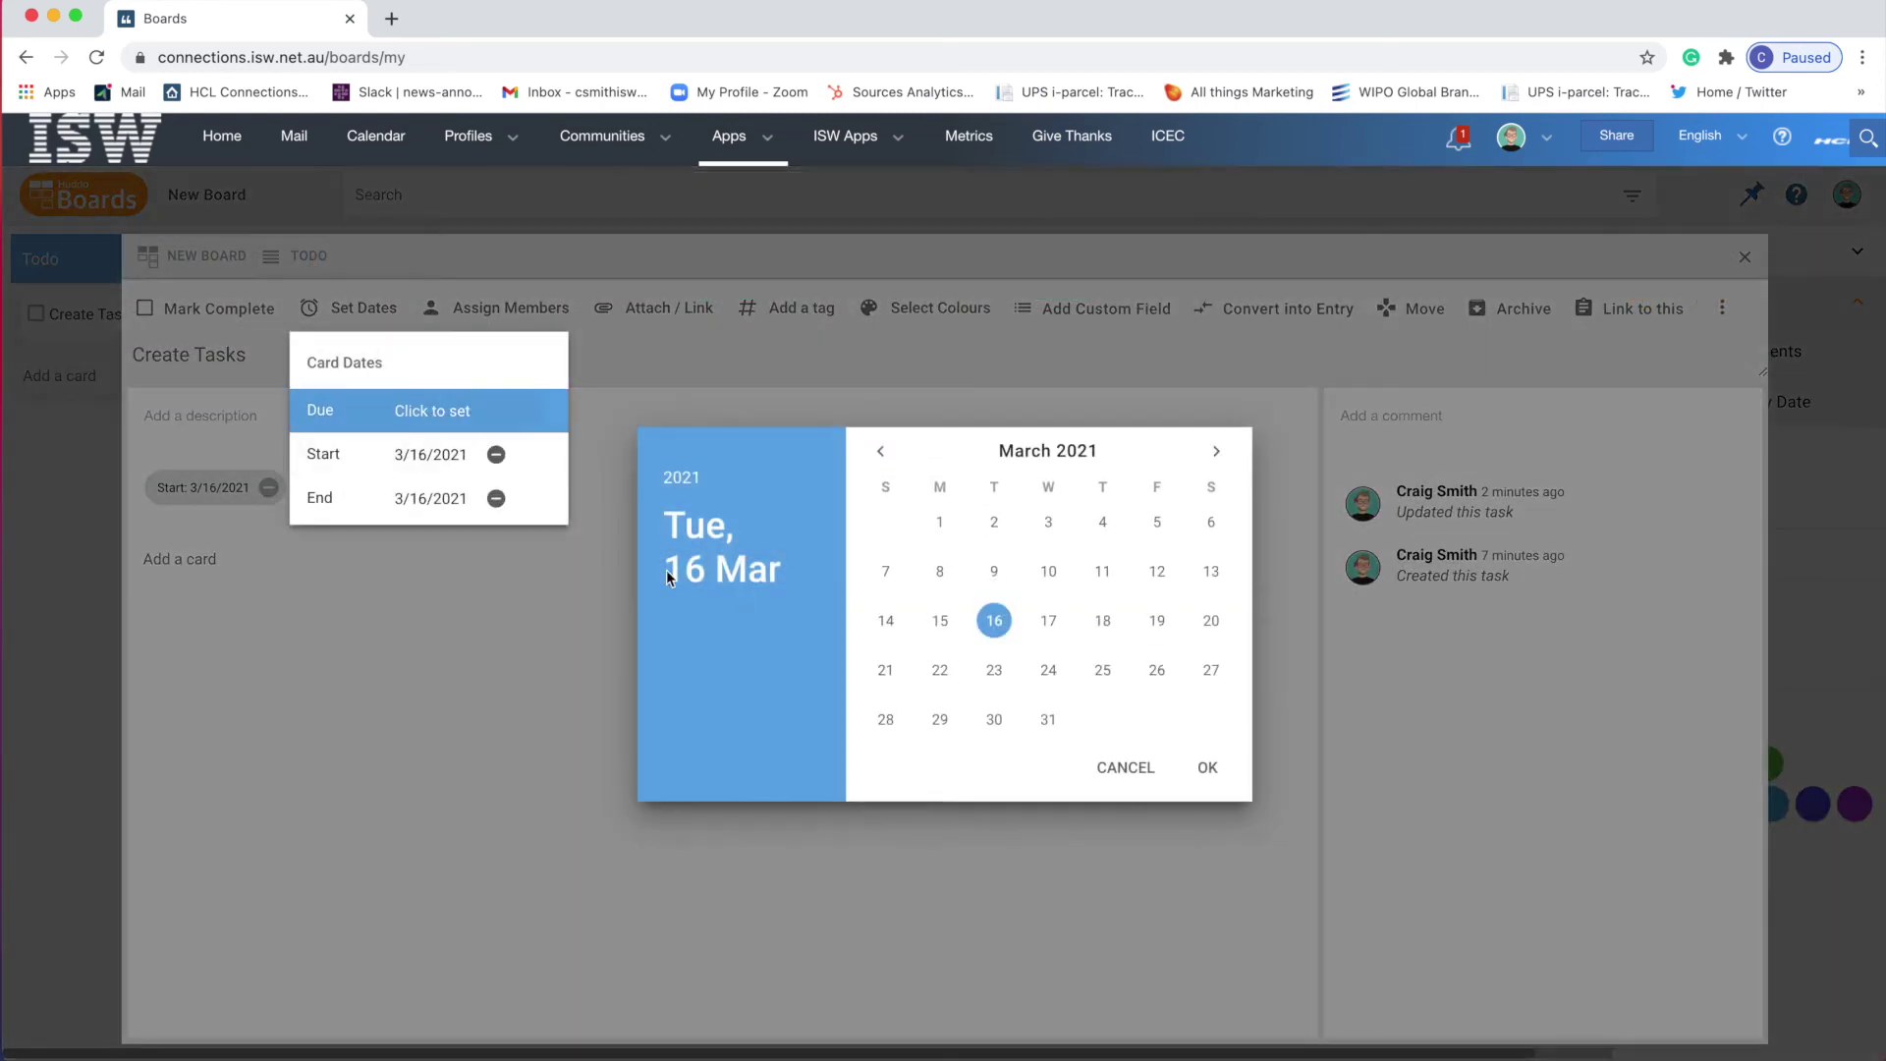
click(939, 621)
click(1208, 769)
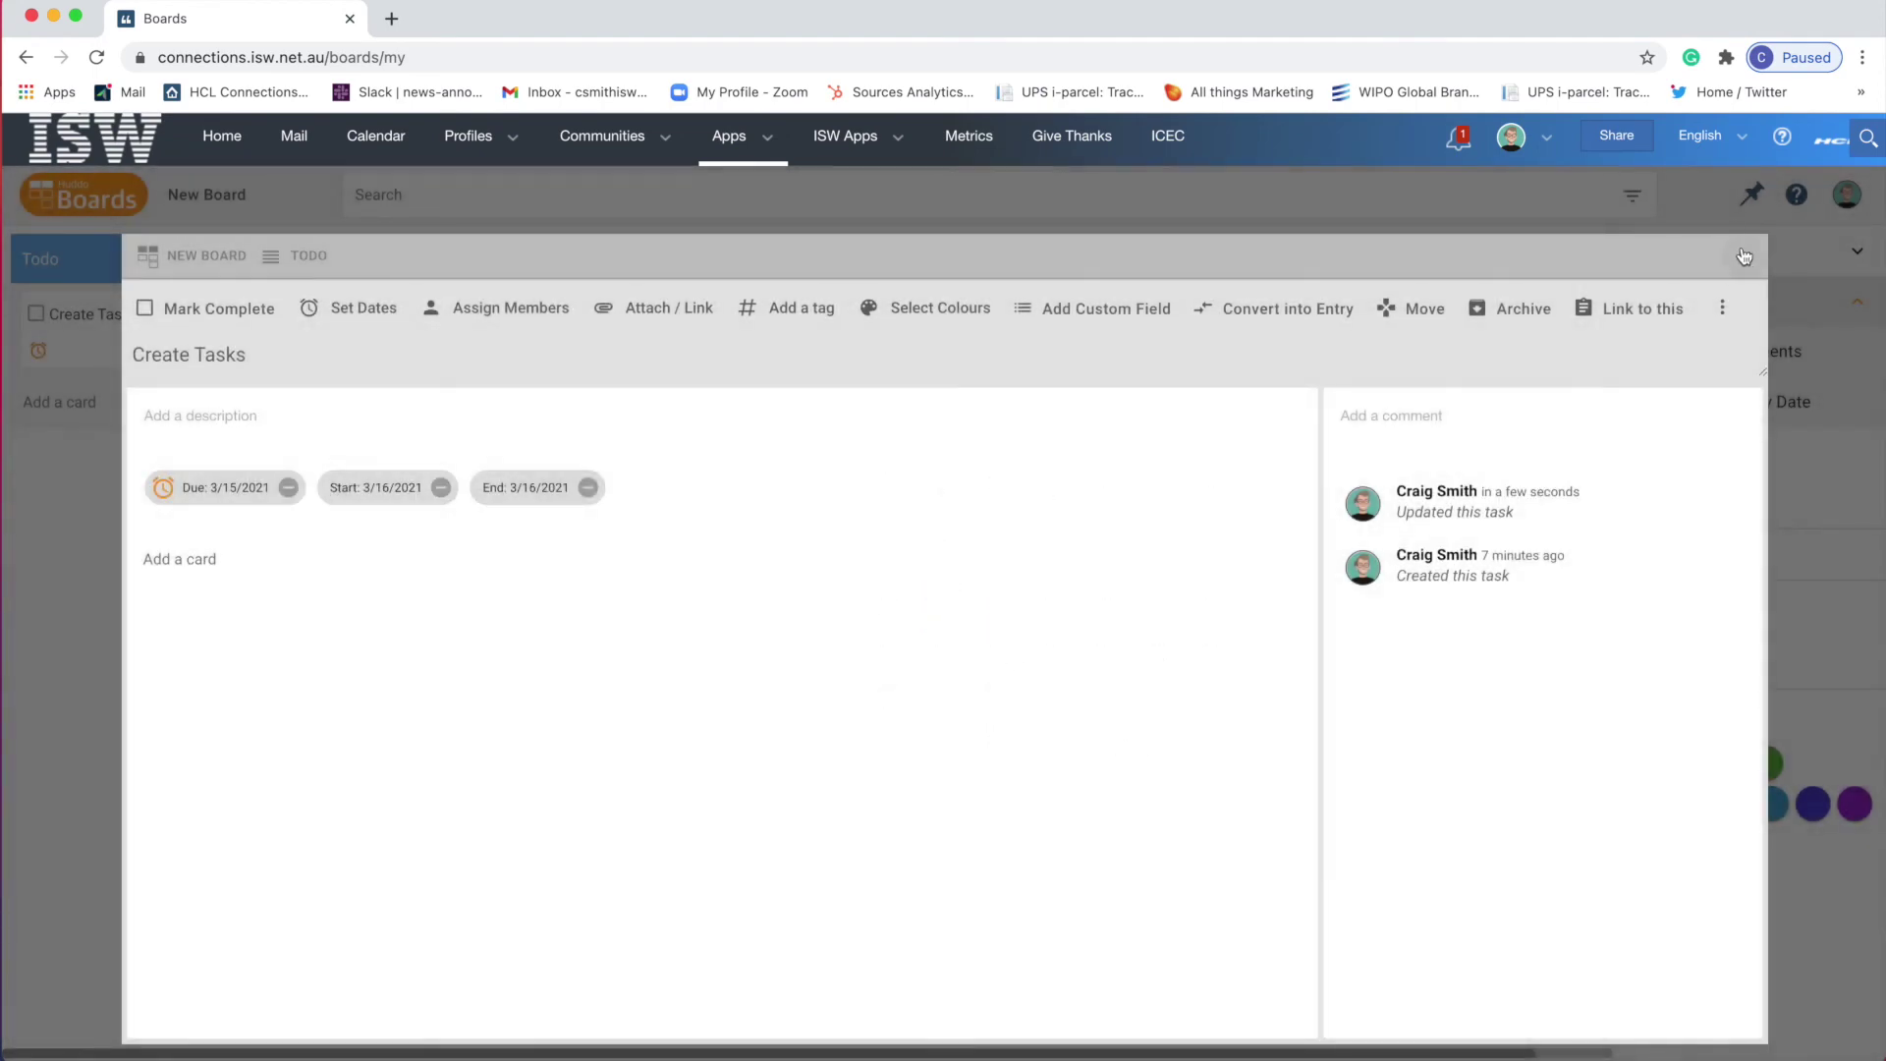
Step: Close the Create Tasks card and show the Todos by Date view
click(1744, 256)
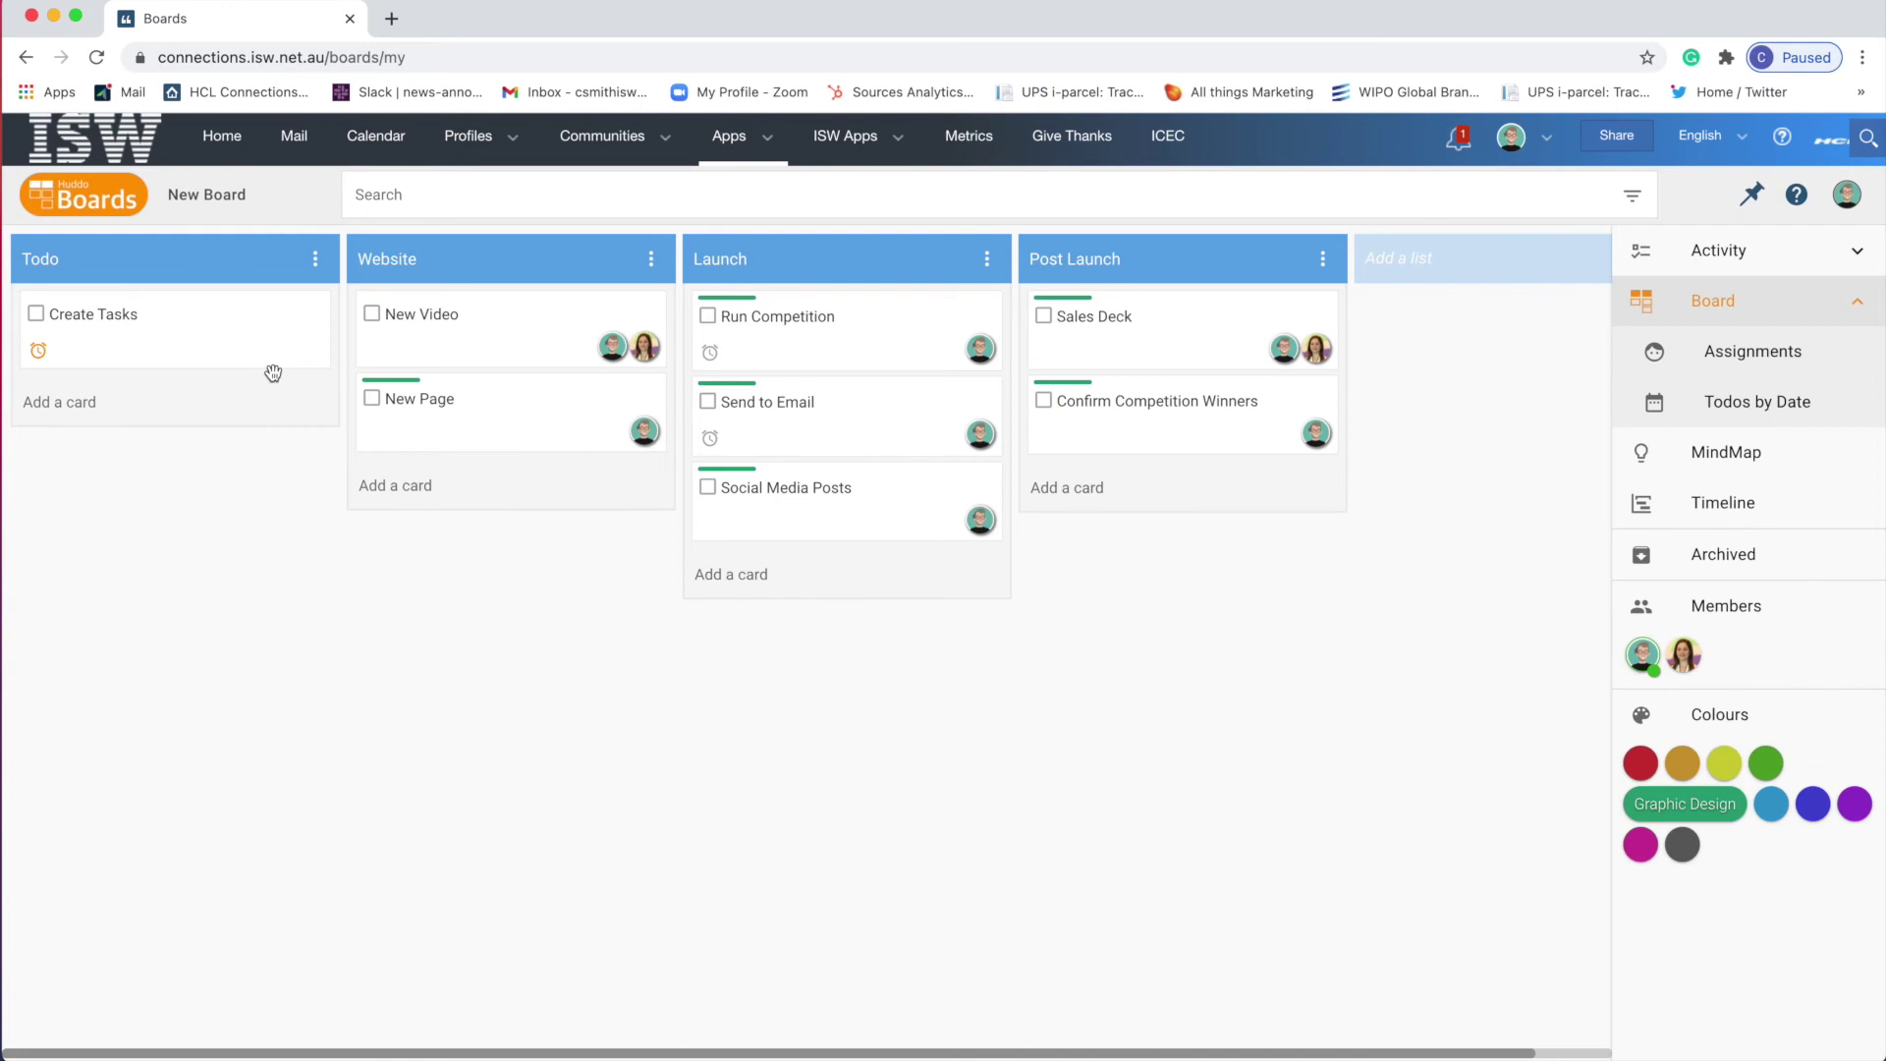
mouse_move(658, 136)
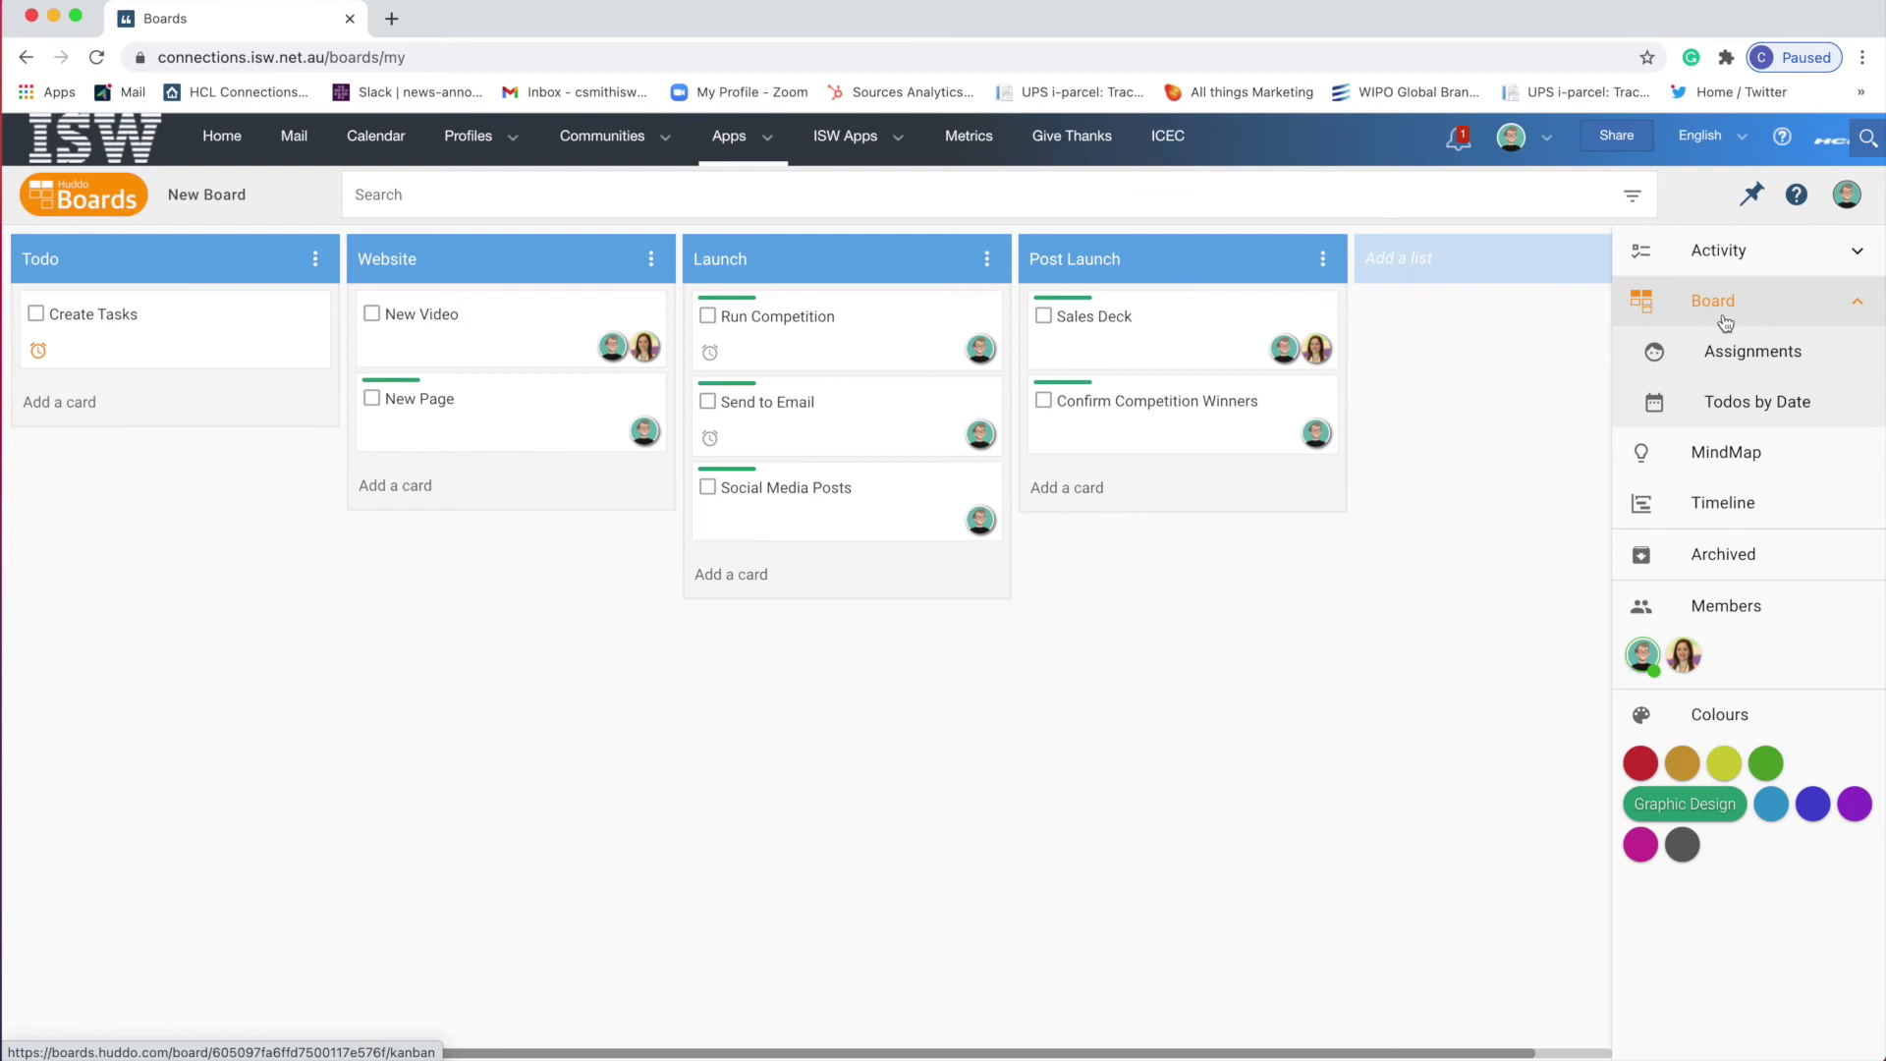
click(1745, 416)
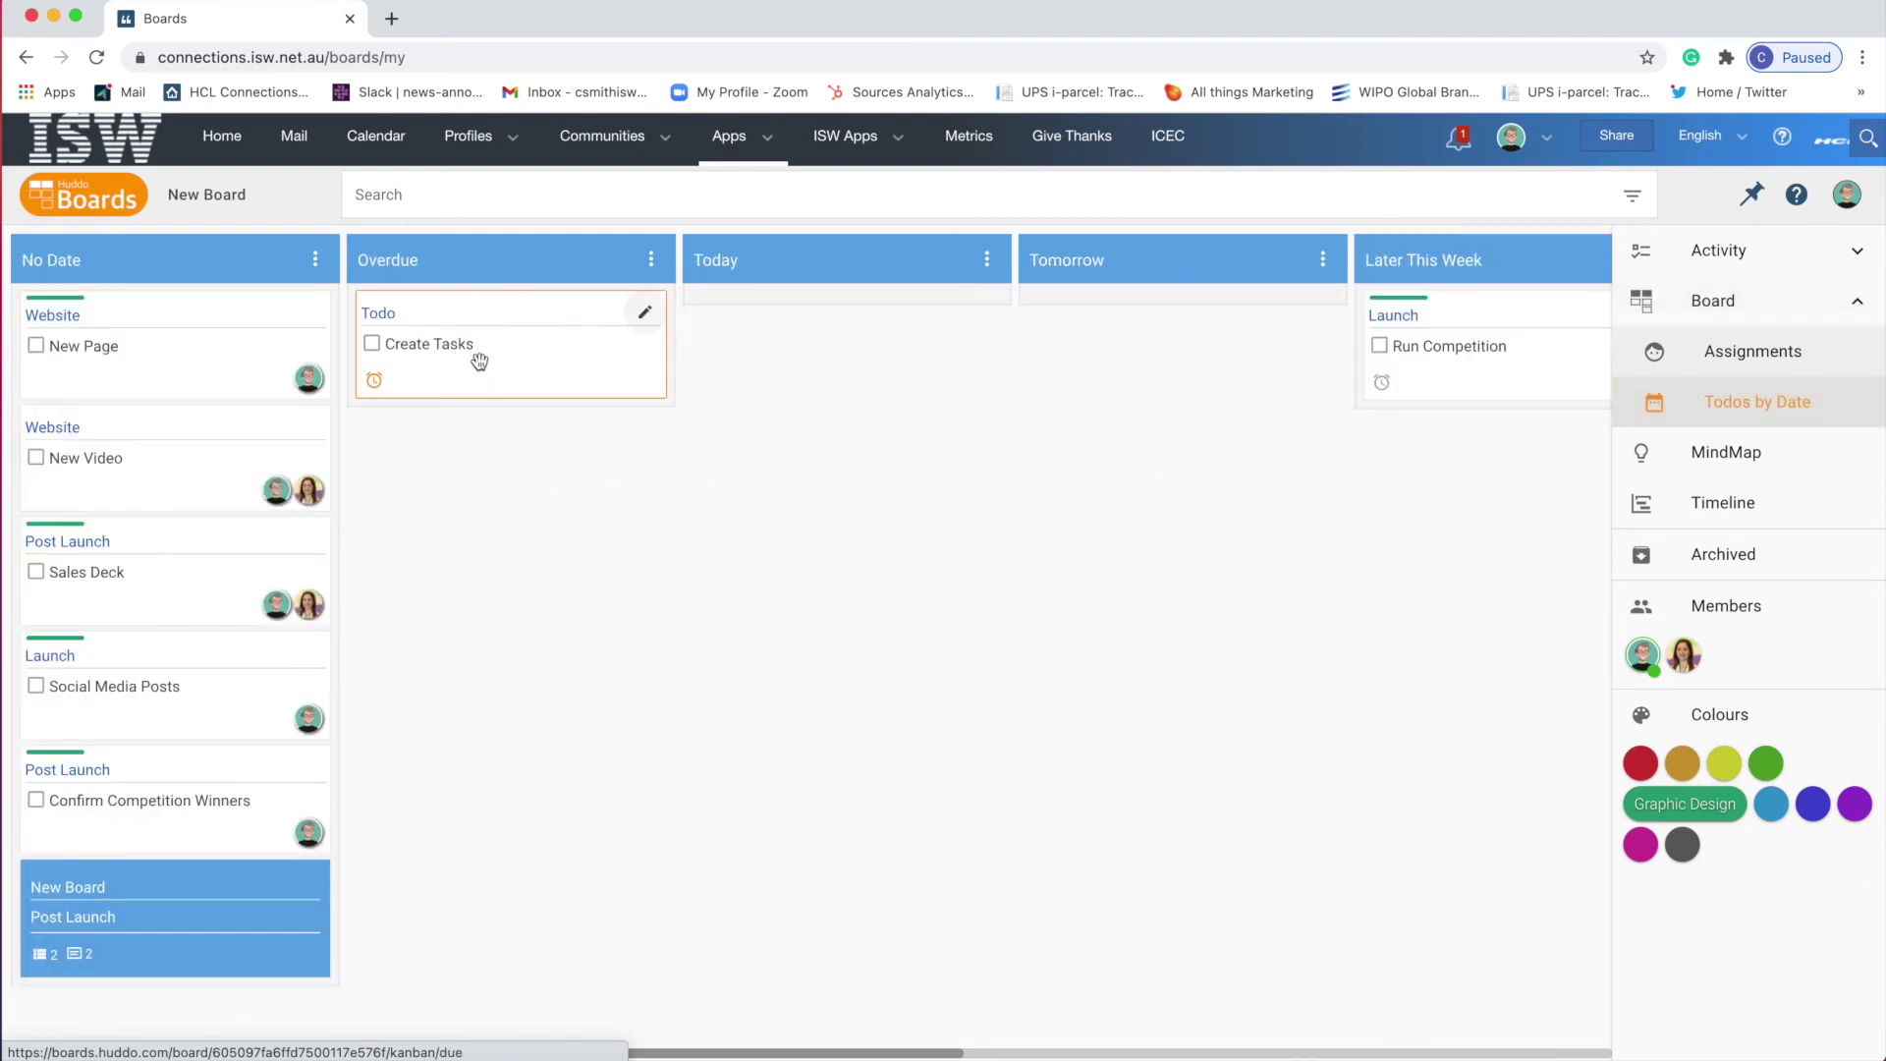
Step: Replace the Create Tasks card's overdue due date with 17 March 2021
click(541, 367)
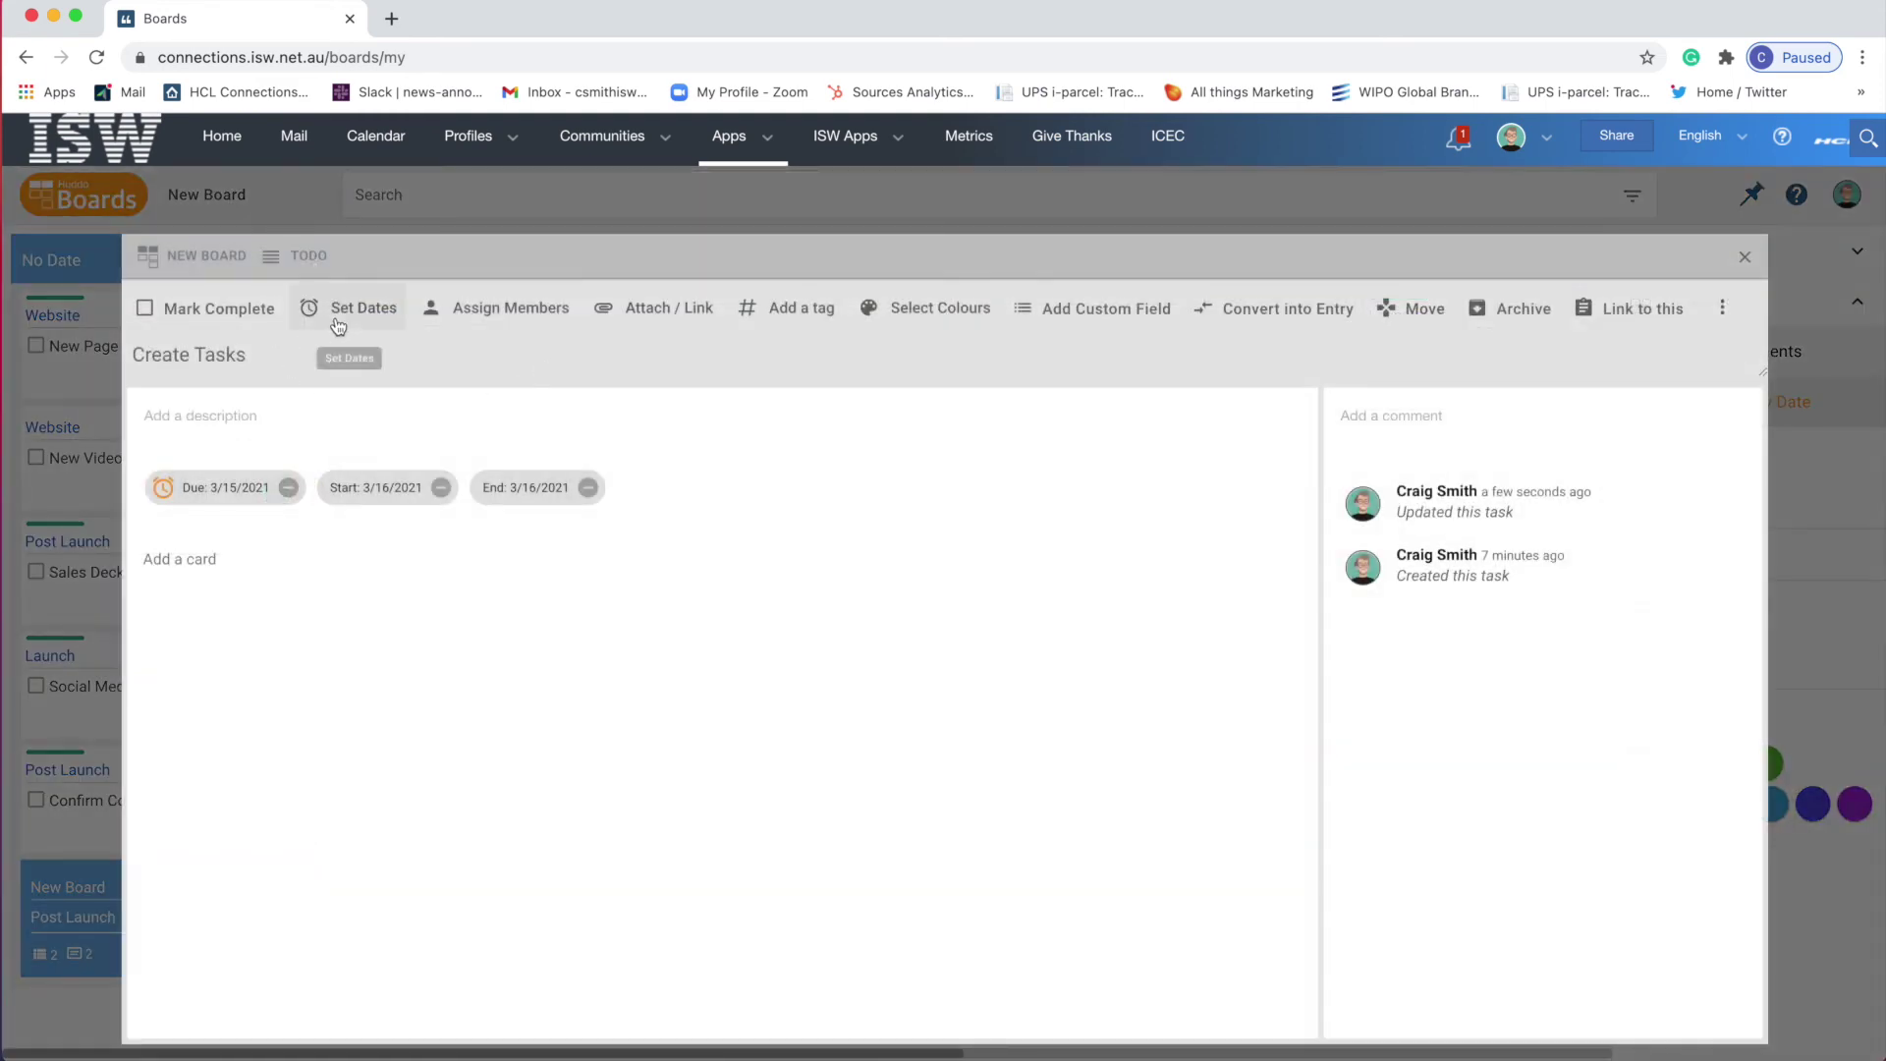
click(339, 313)
click(496, 411)
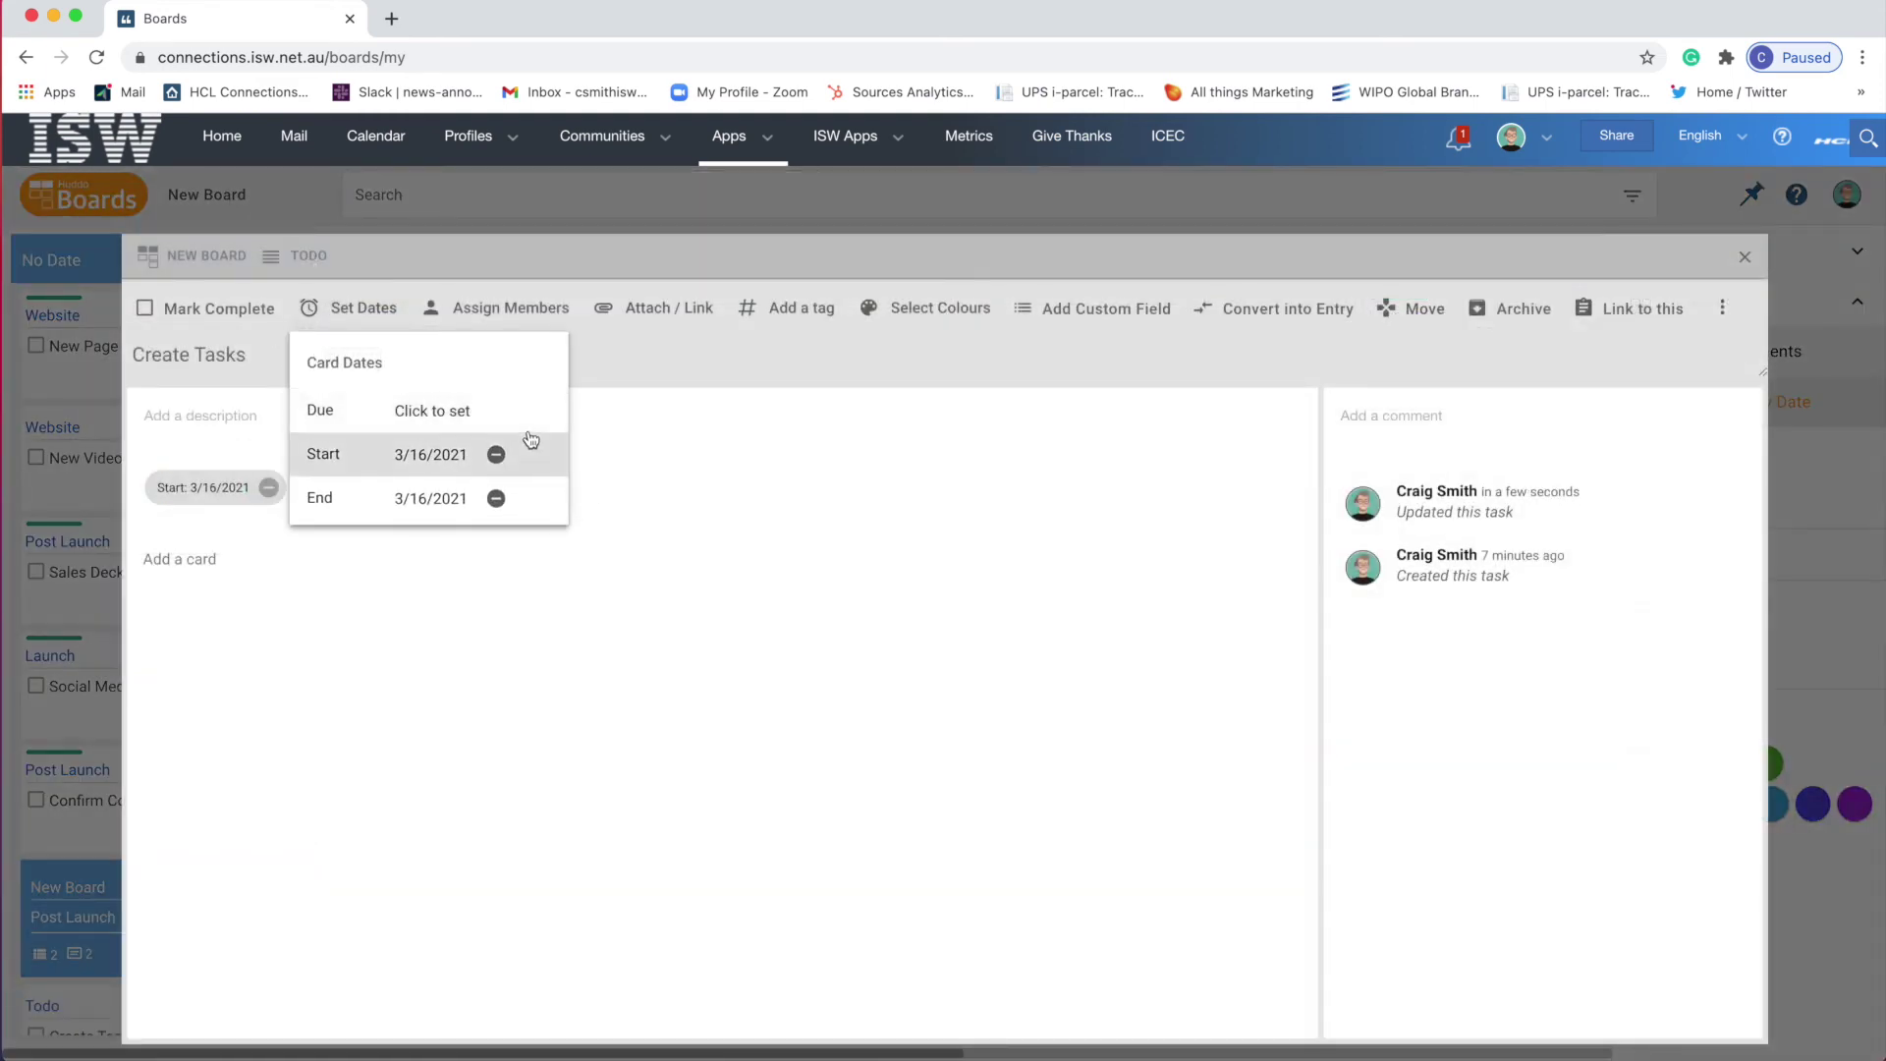
click(433, 410)
click(1048, 620)
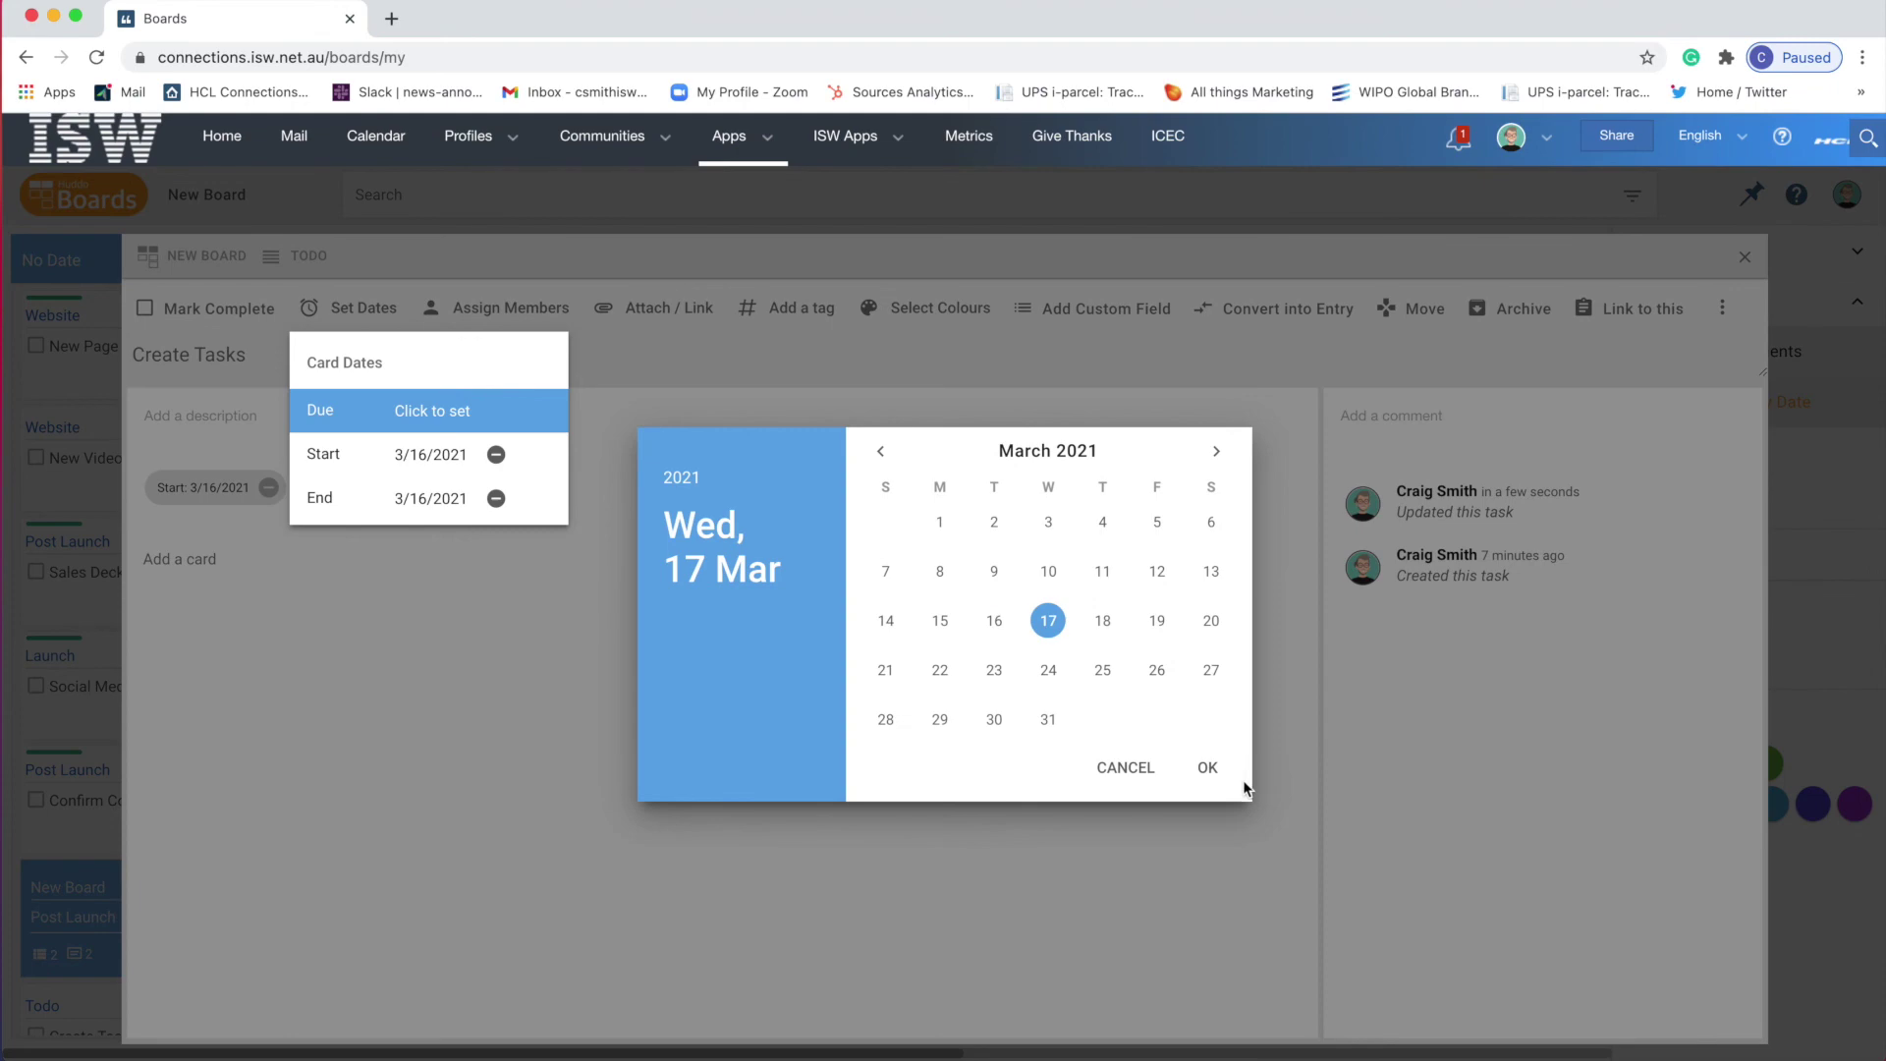
click(1208, 767)
Step: Close the Create Tasks card and show the Assignments view
click(1727, 219)
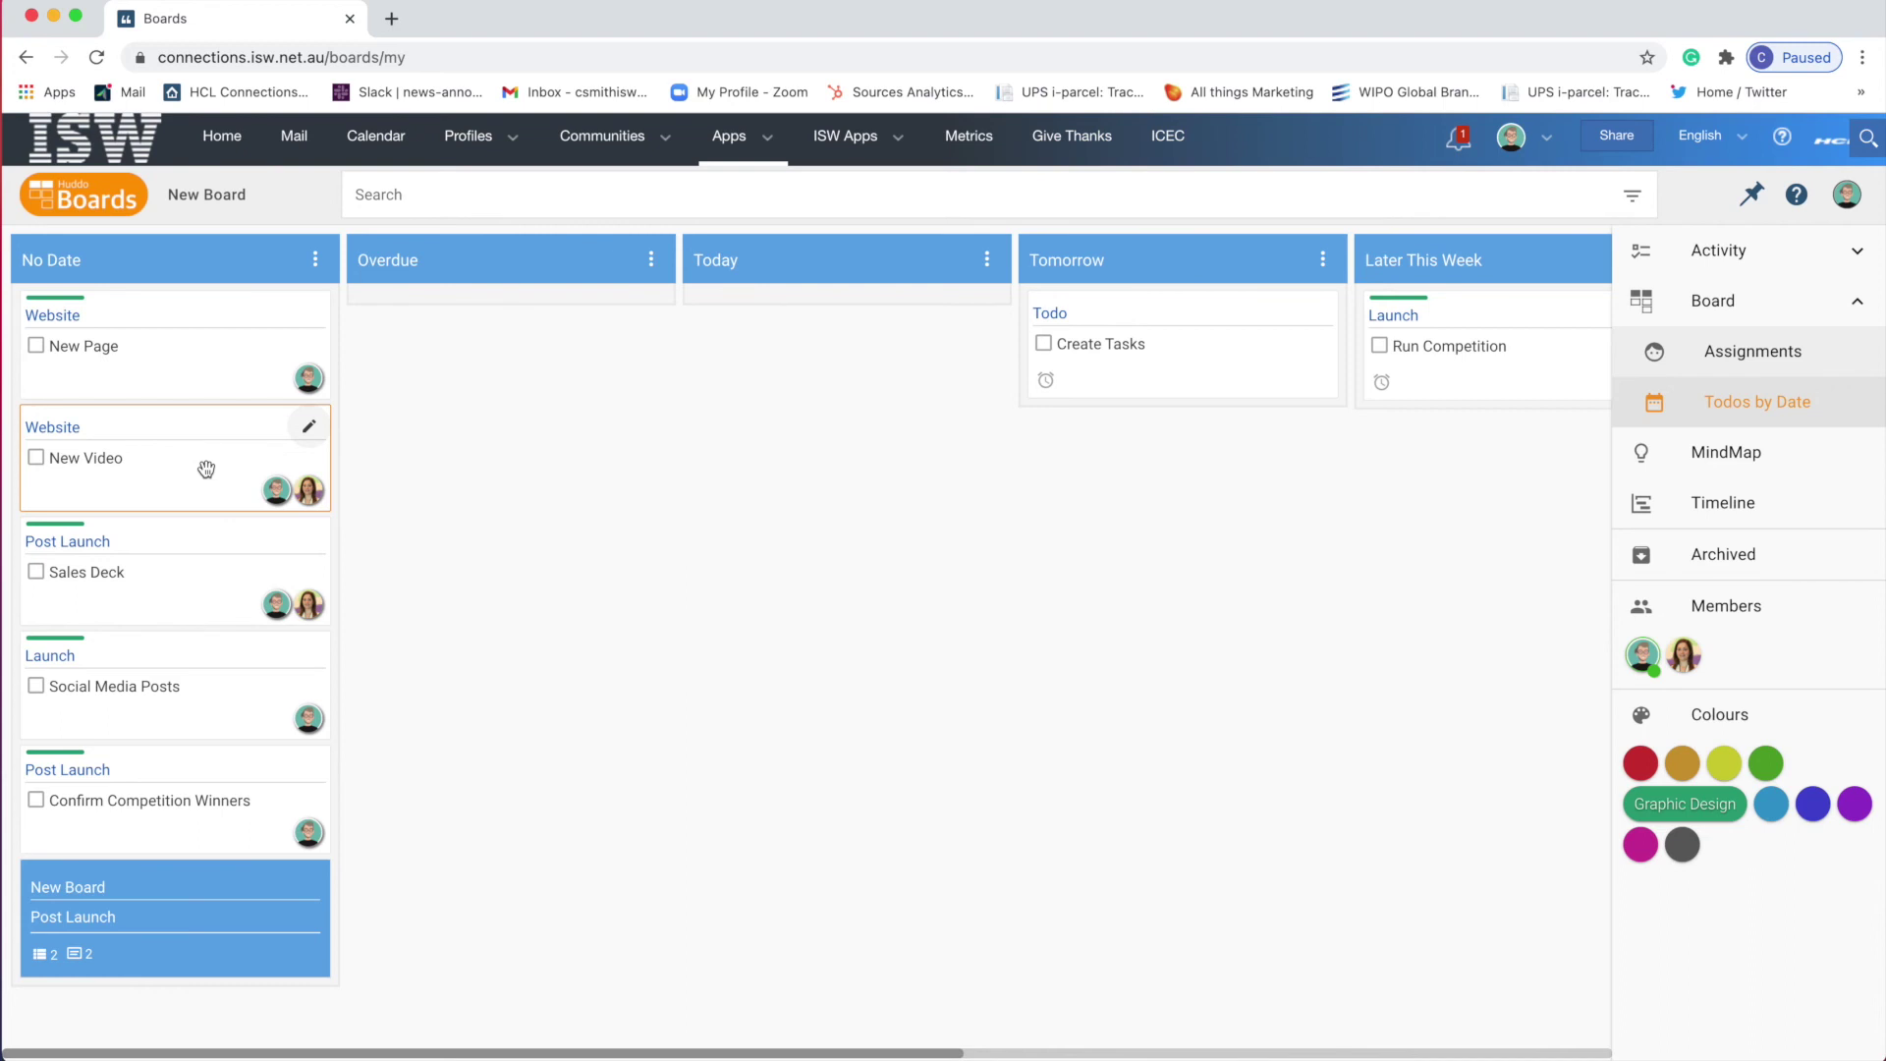
scroll(207, 468, right, 5)
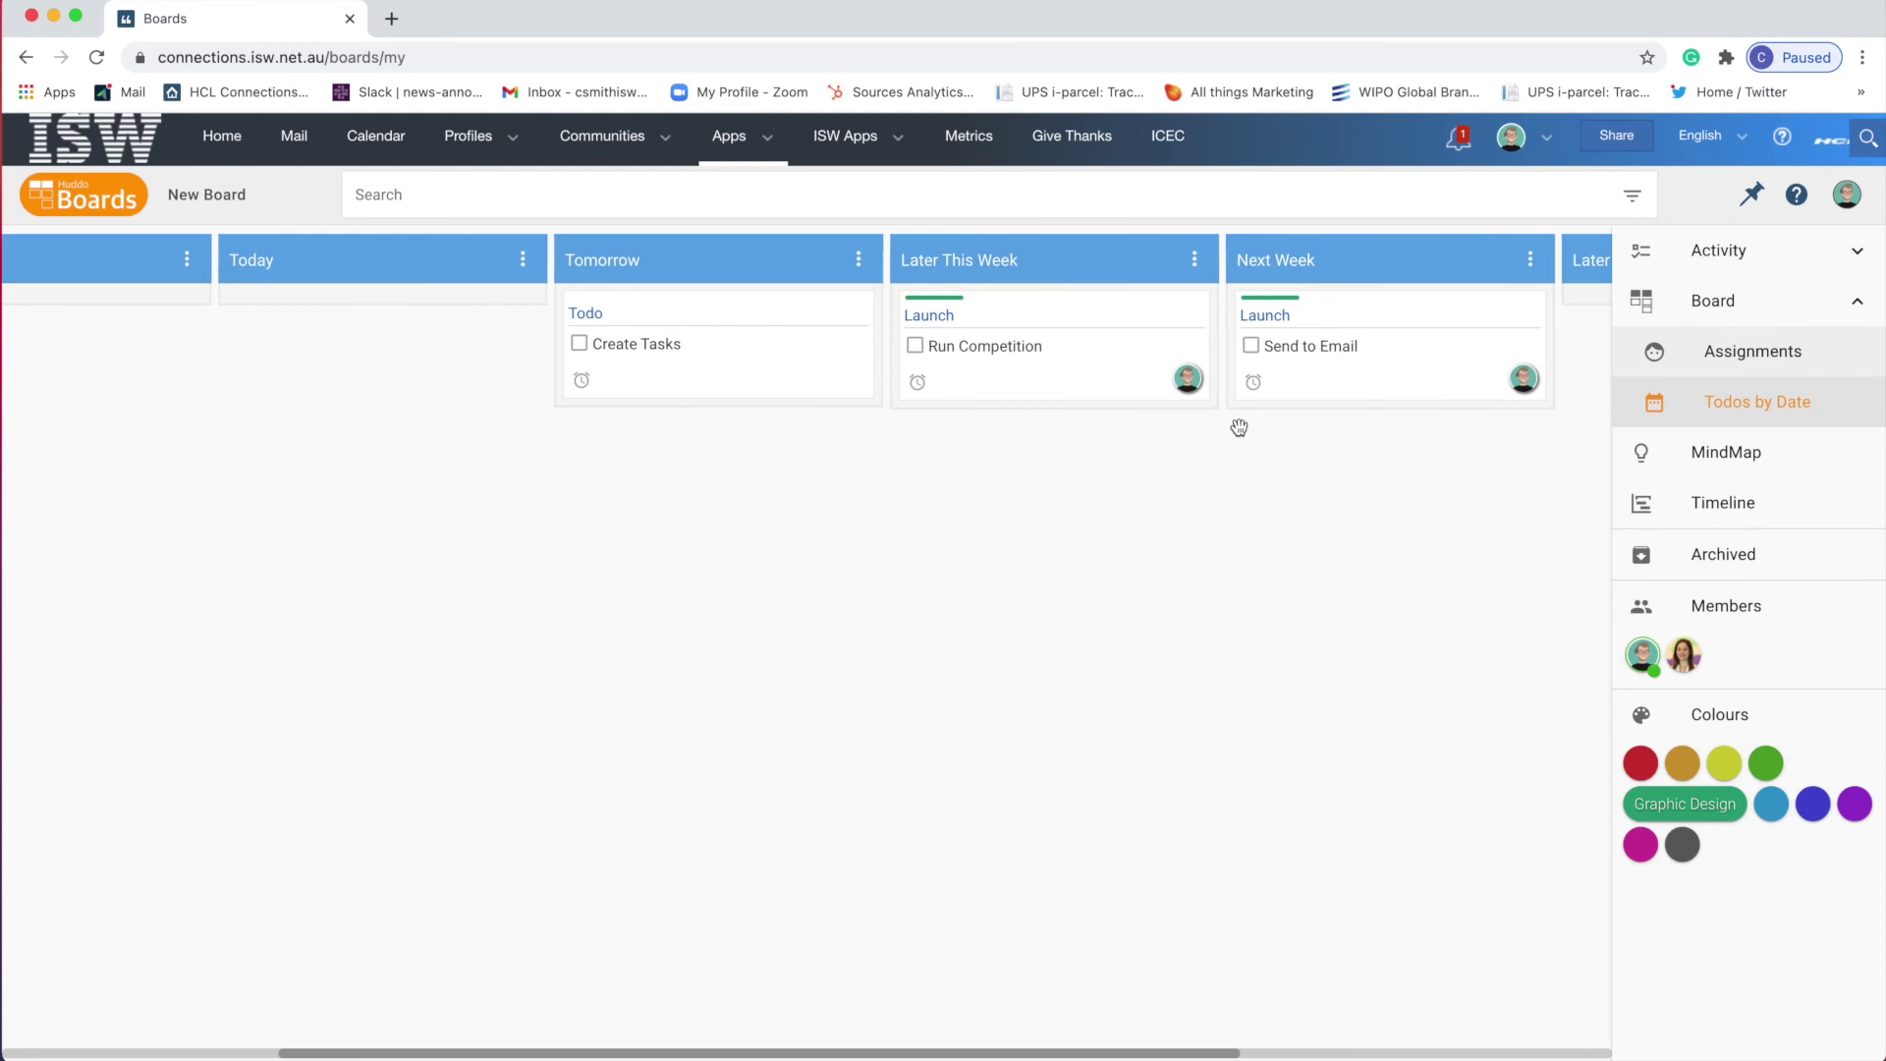
scroll(1242, 426, left, 5)
click(1798, 362)
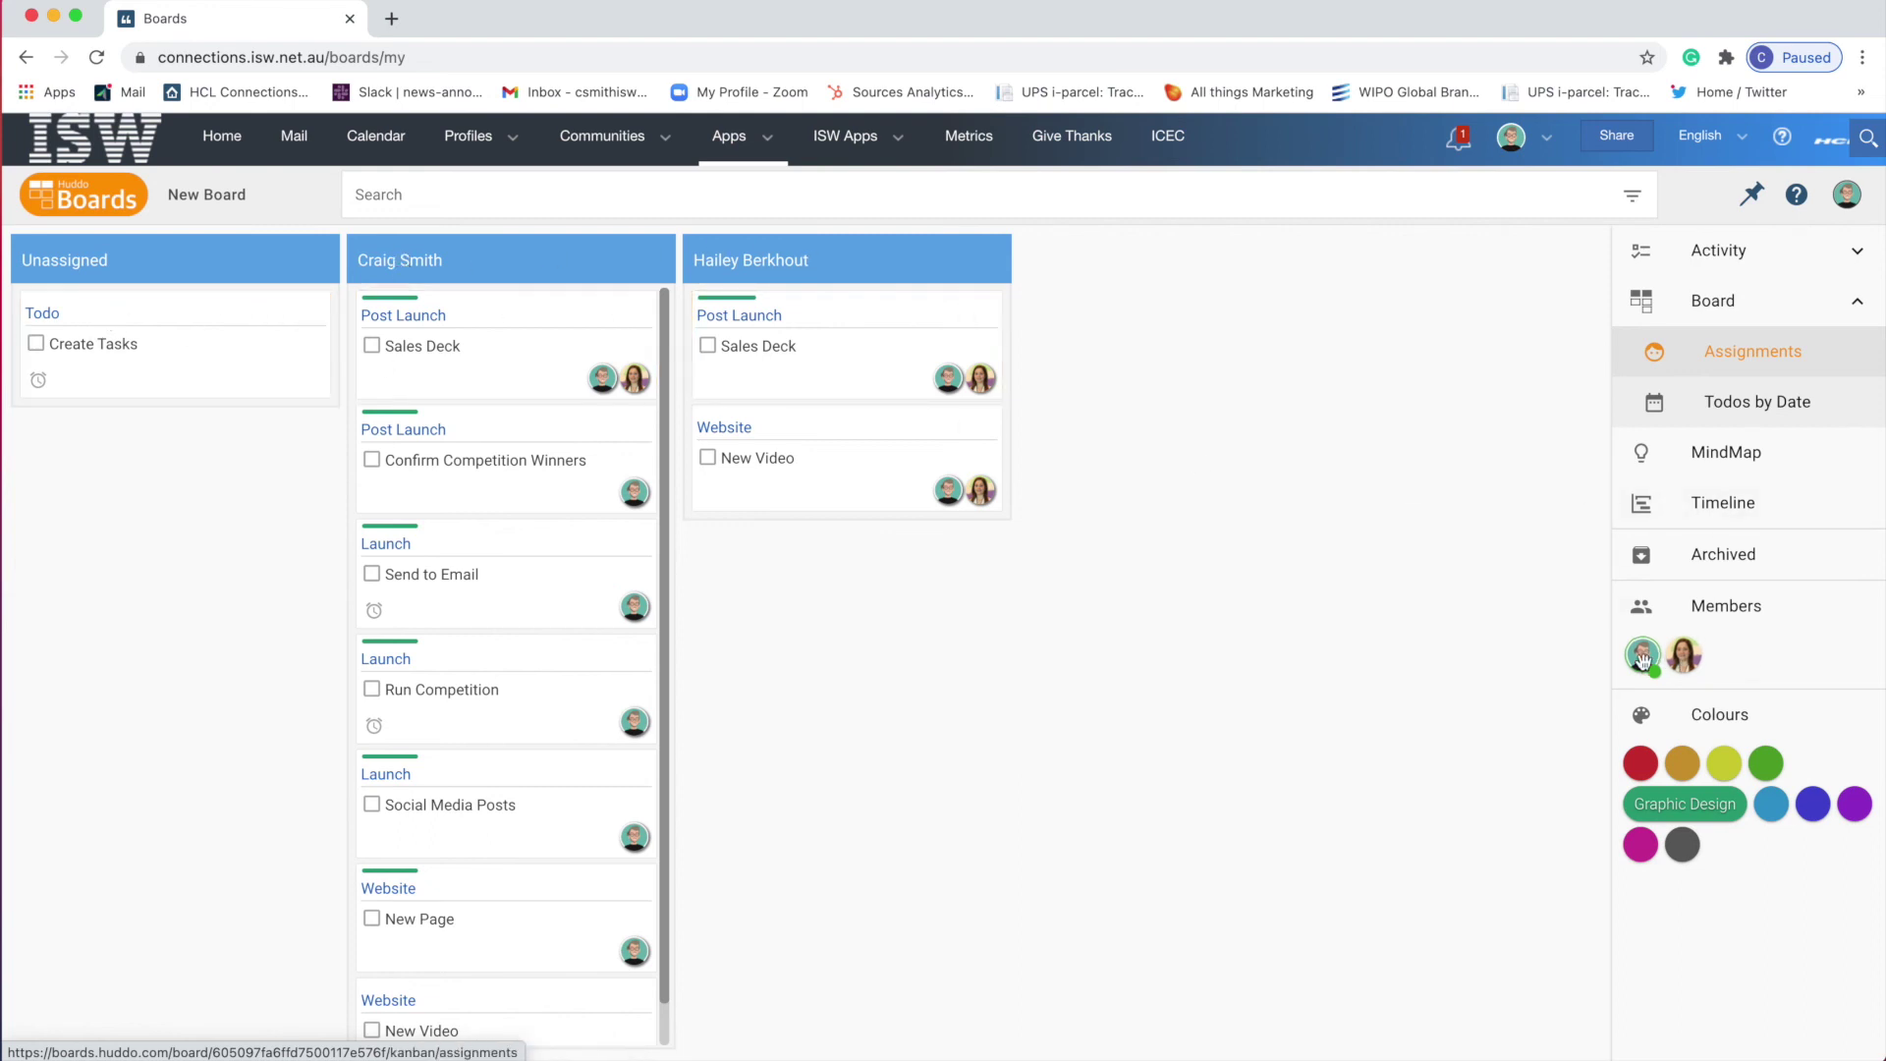
Step: Drag the board owner's avatar from Members onto Create Tasks, then return to the Board view
drag(1642, 654, 260, 331)
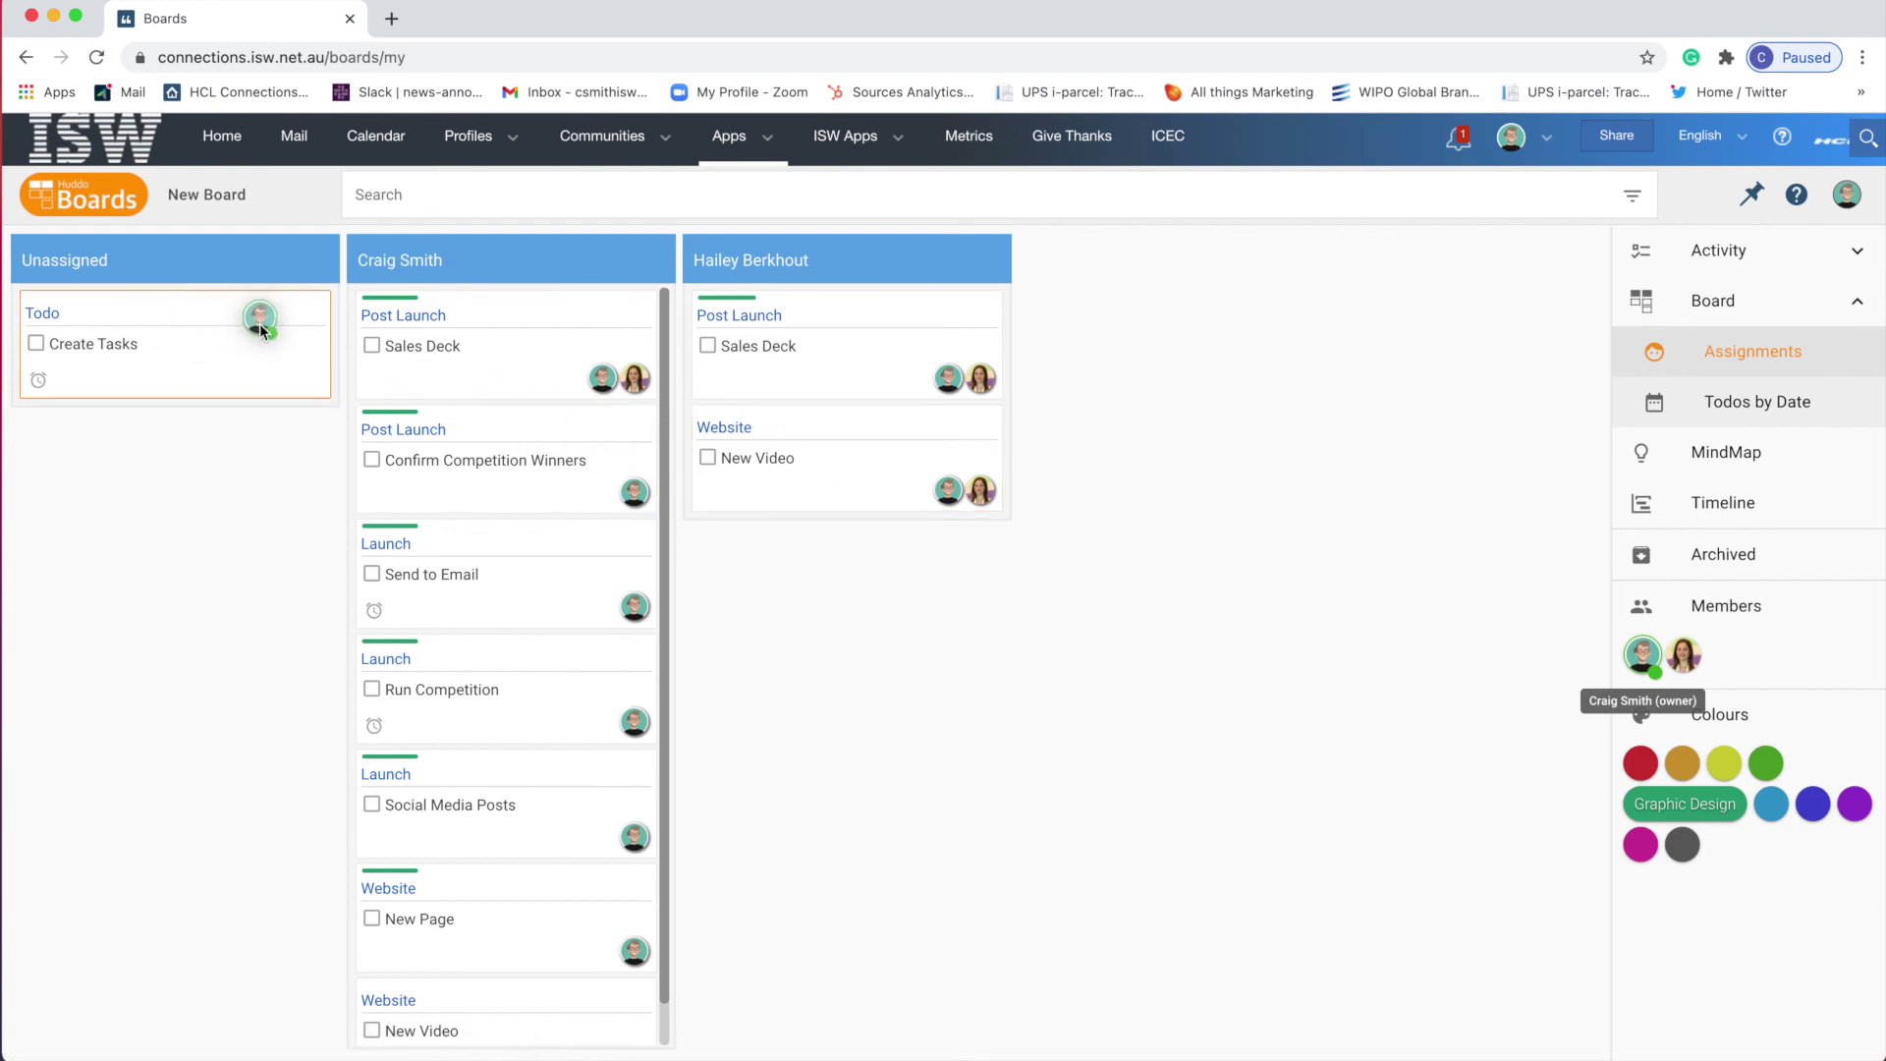
drag(259, 323, 259, 322)
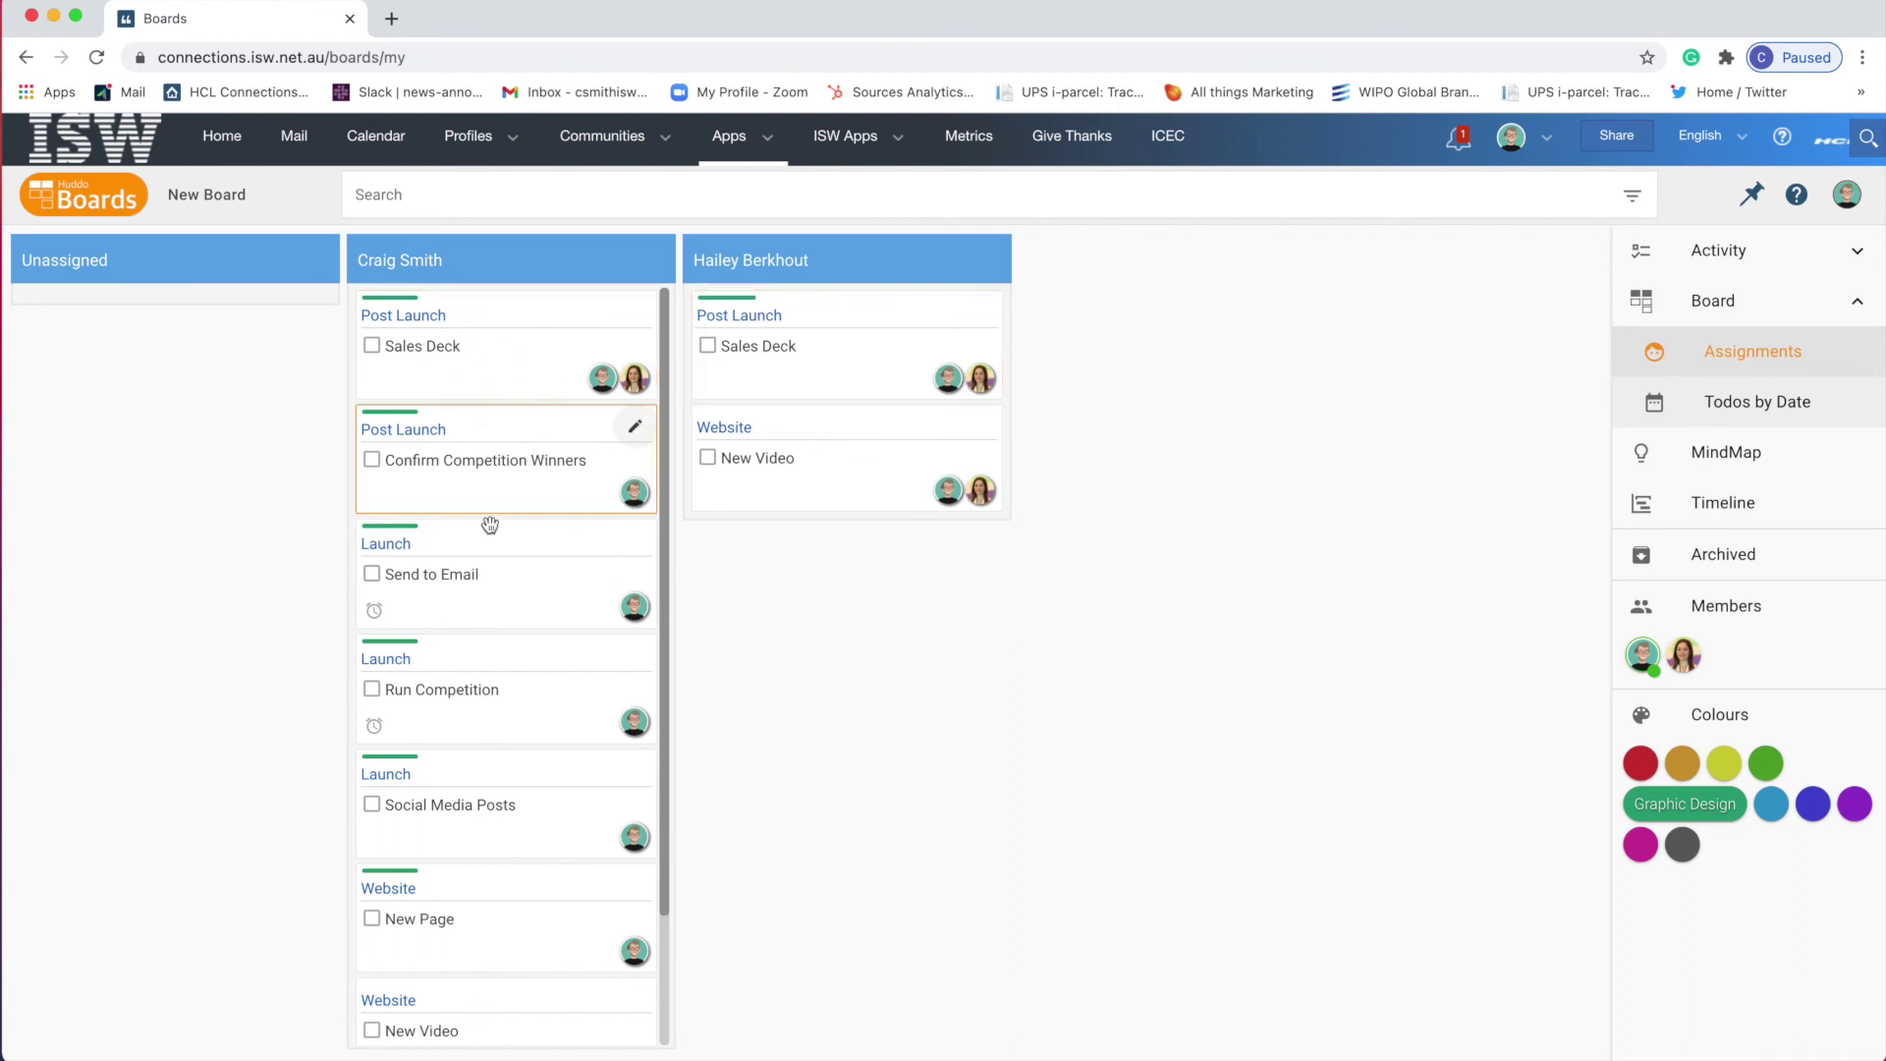
scroll(494, 560, down, 2)
scroll(497, 581, up, 2)
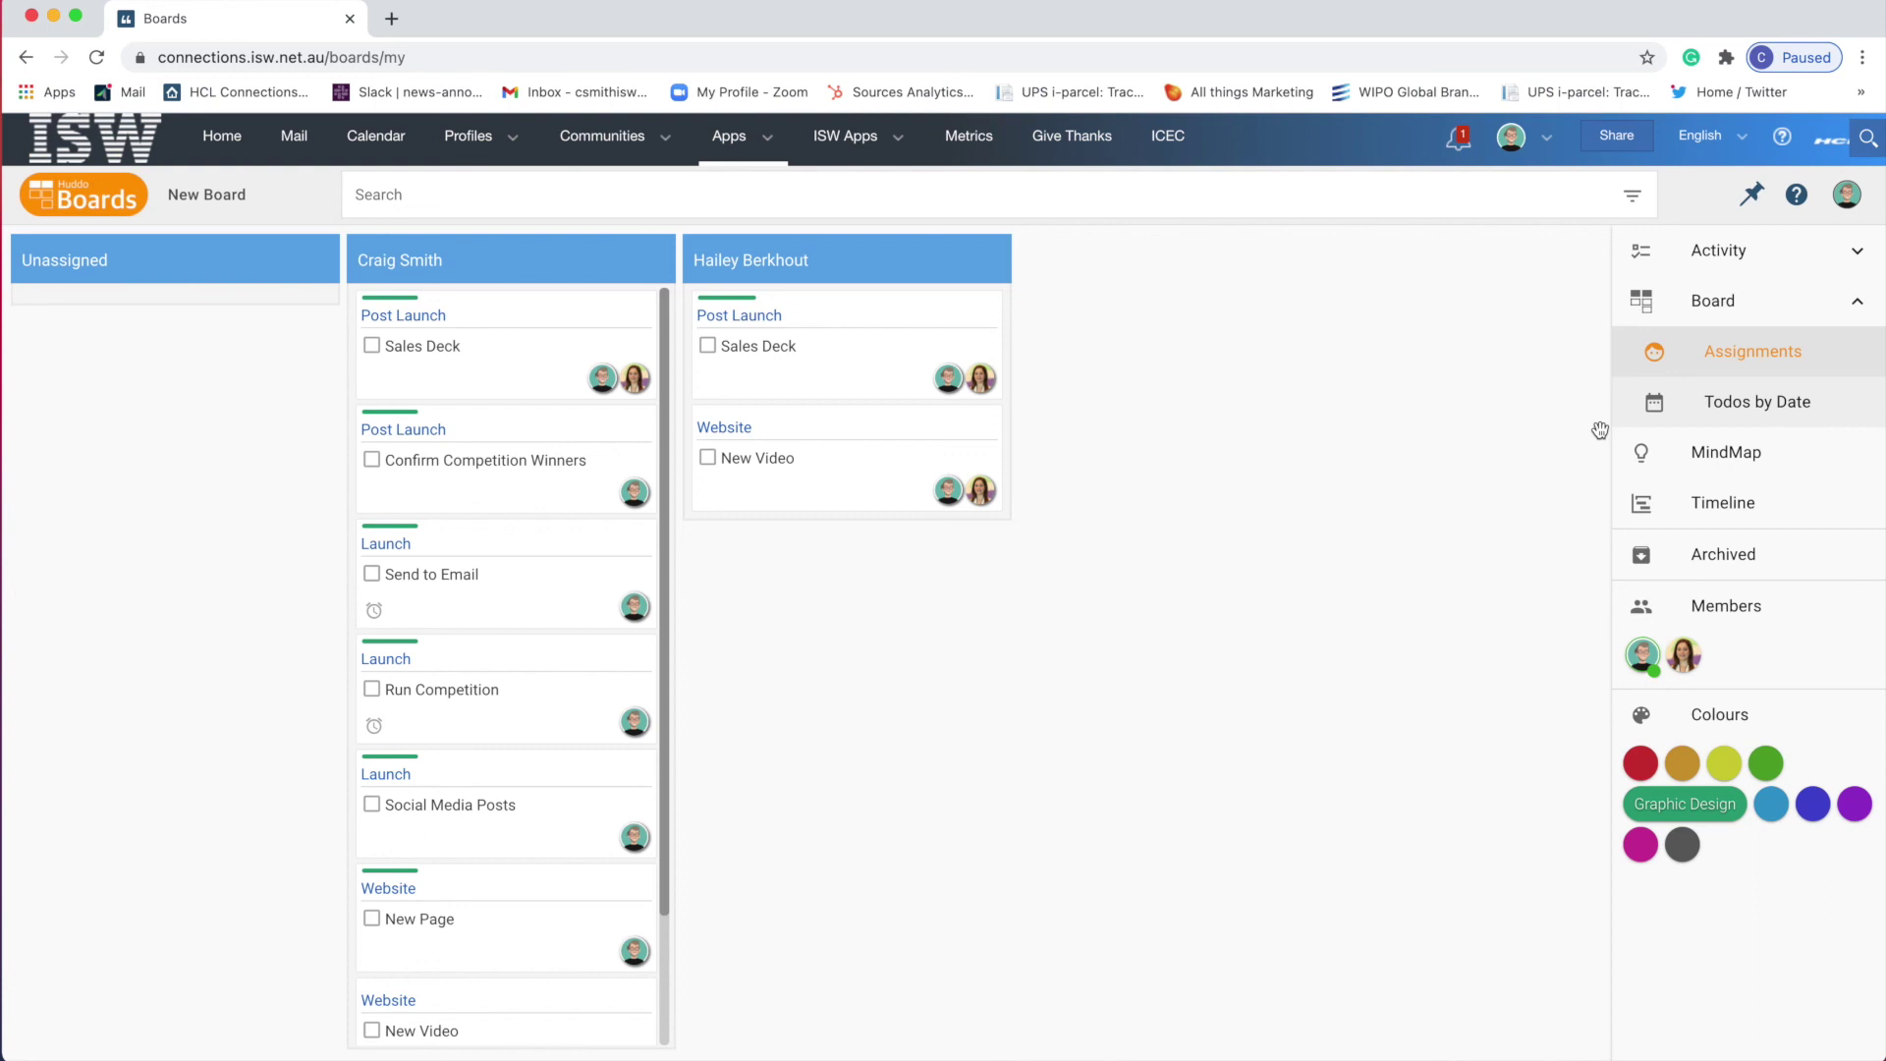
click(1708, 299)
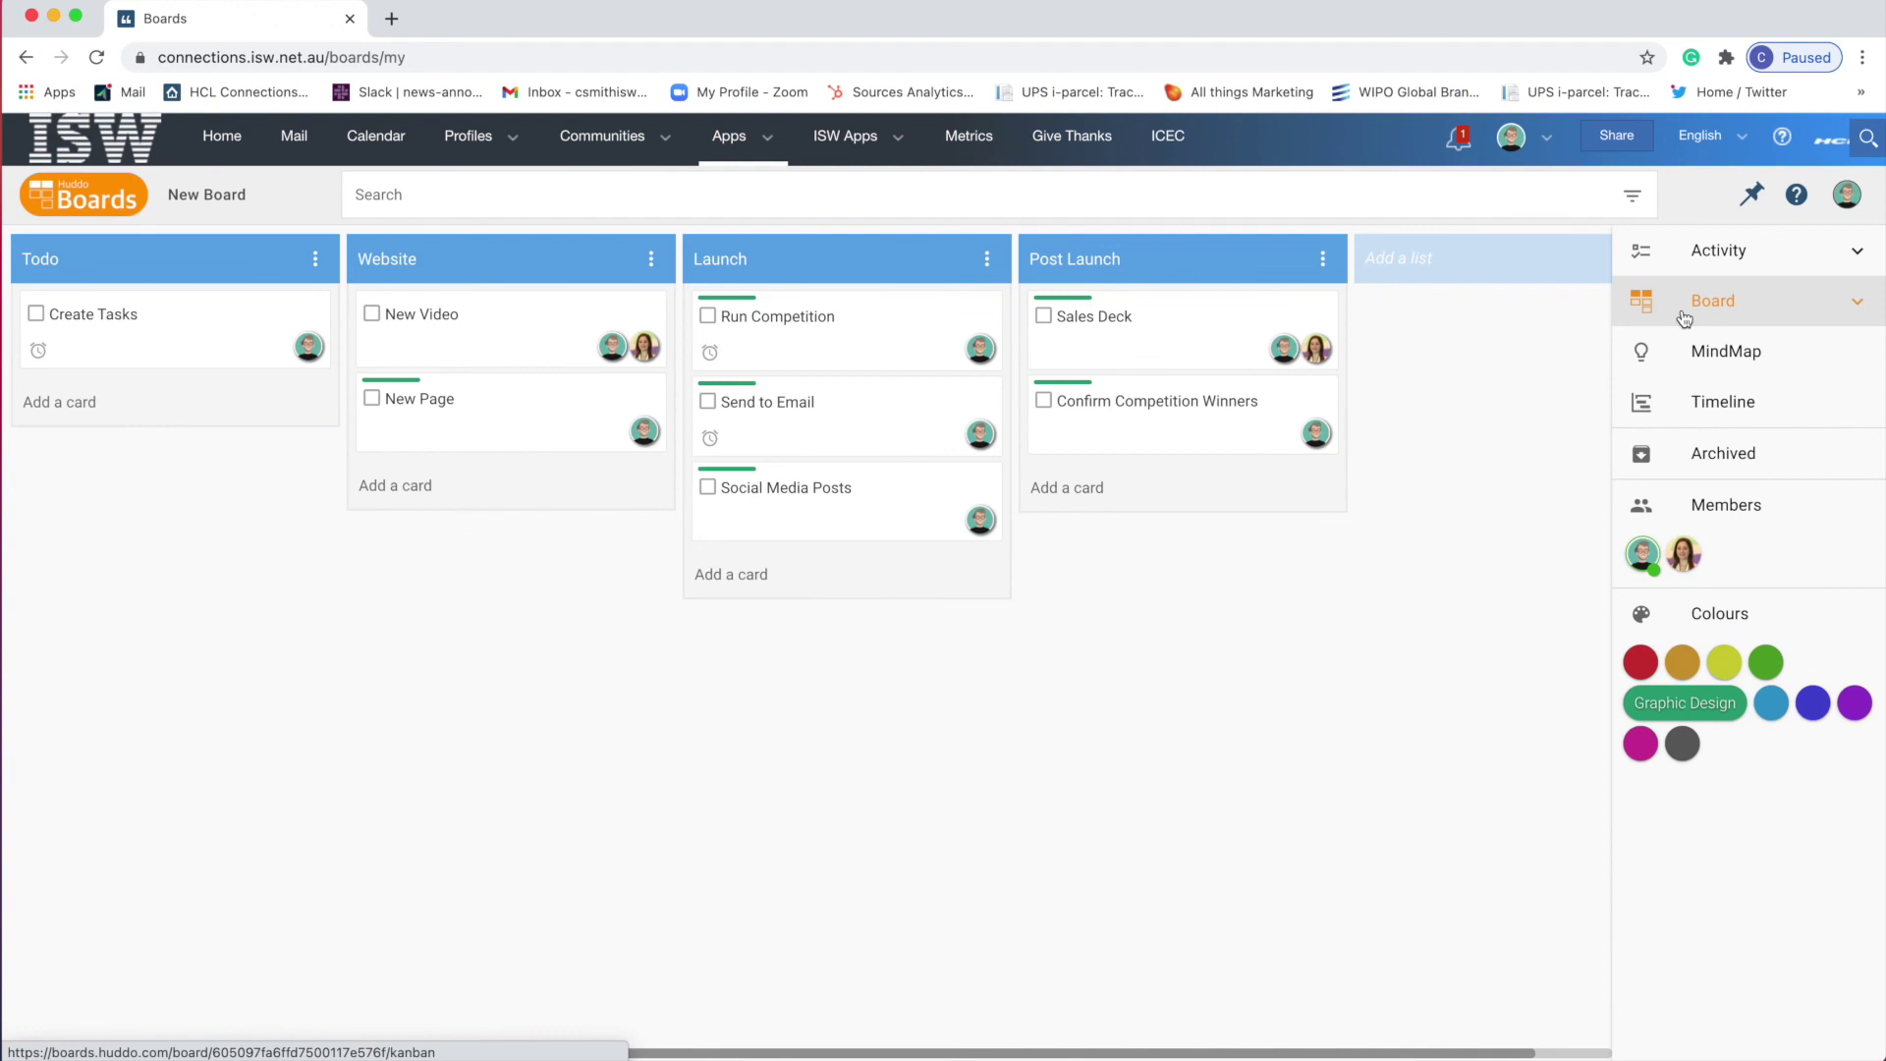
click(815, 343)
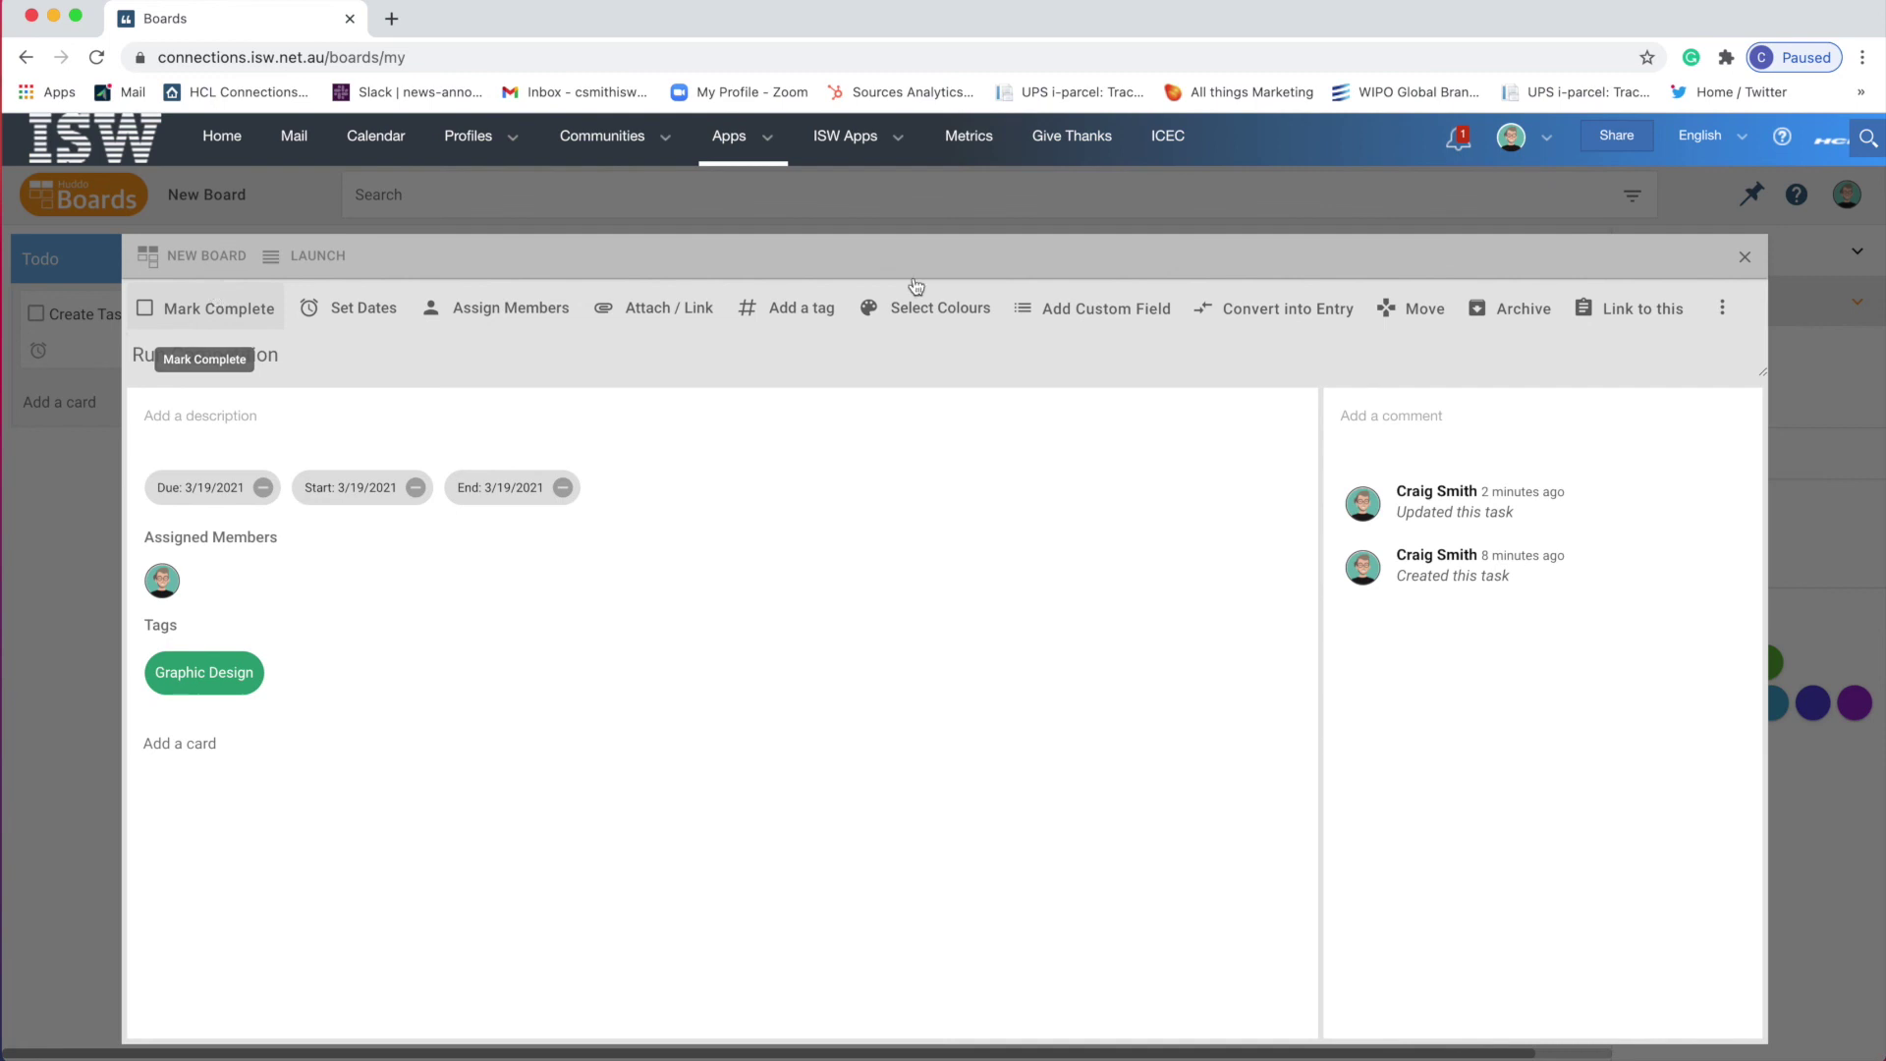
click(1748, 258)
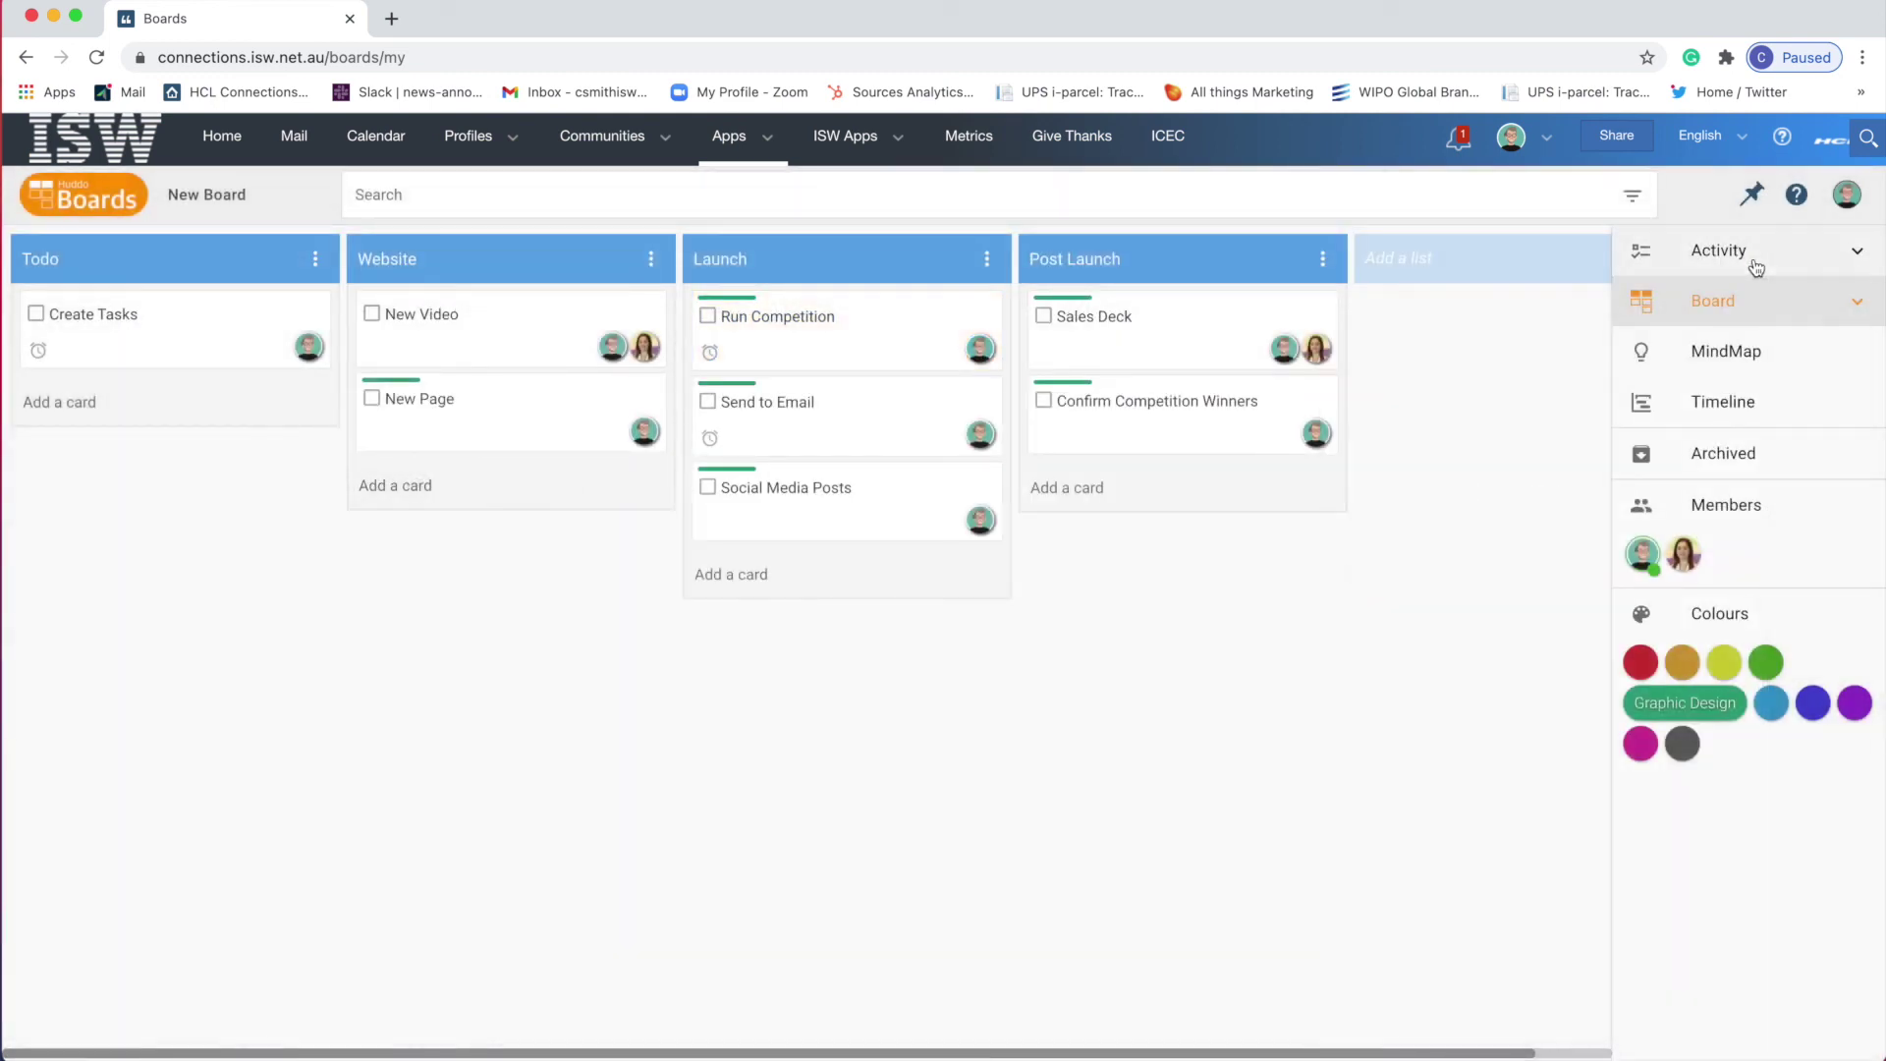